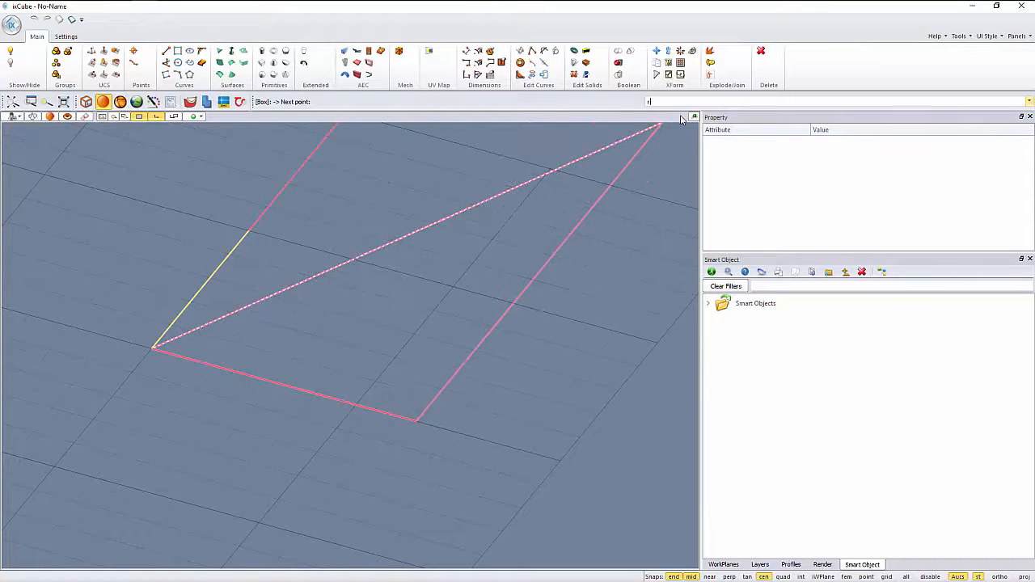
Complete the box with its opposite base corner at relative coordinates r10,10 and set its height
text(10,10)
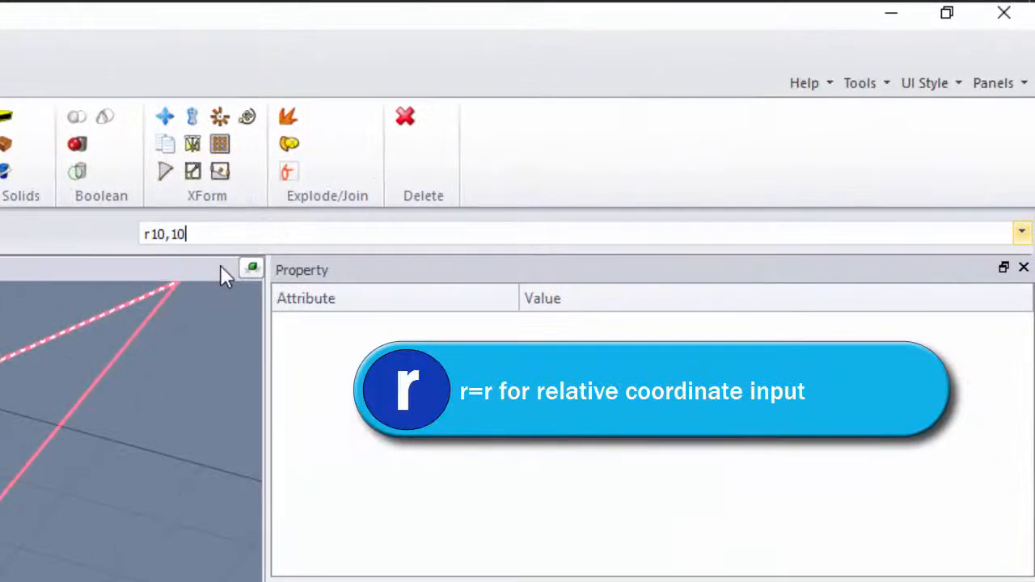
key(Return)
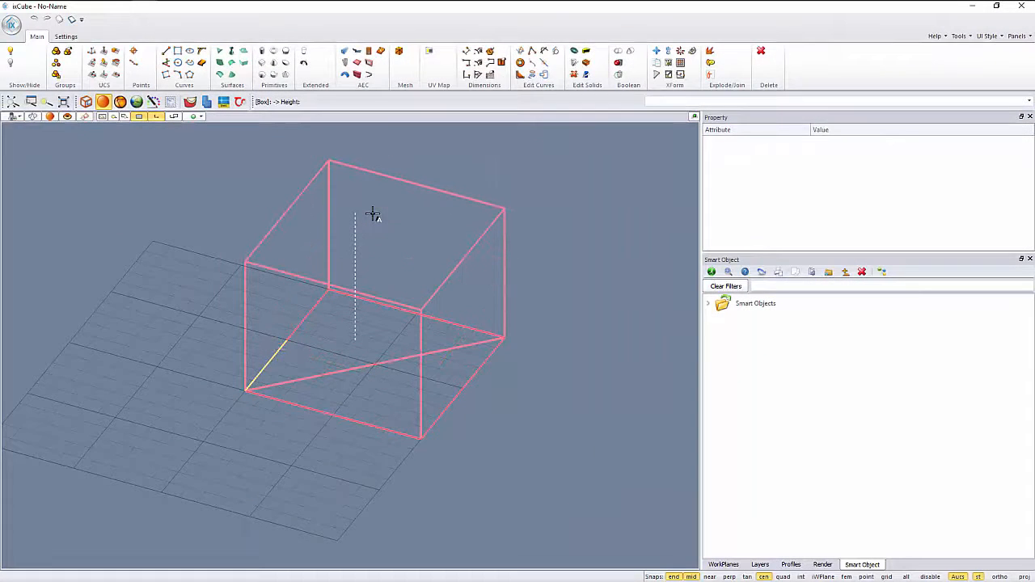
key(Return)
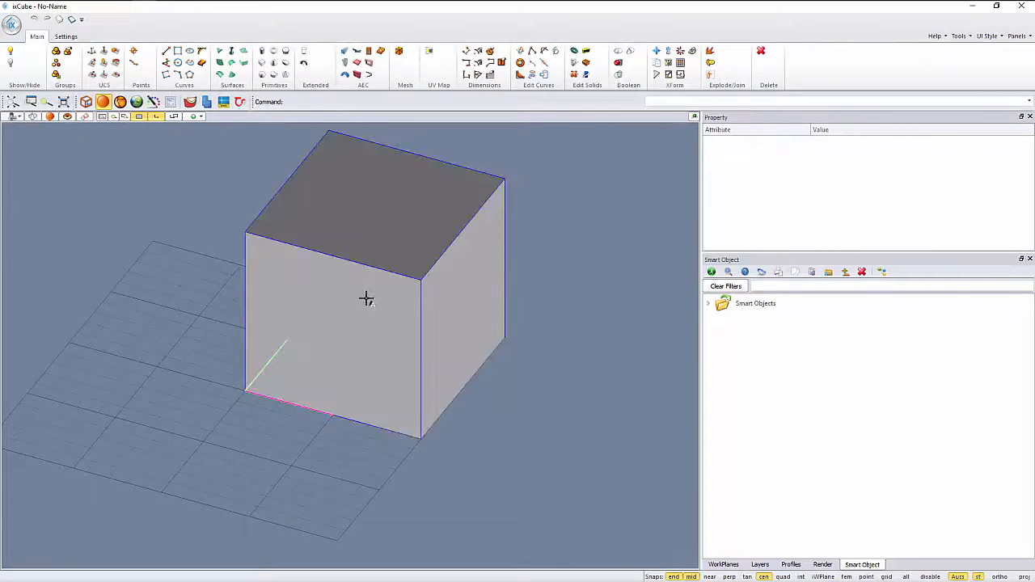
mouse_move(365, 296)
middle_down()
mouse_move(268, 363)
mouse_move(231, 342)
middle_up()
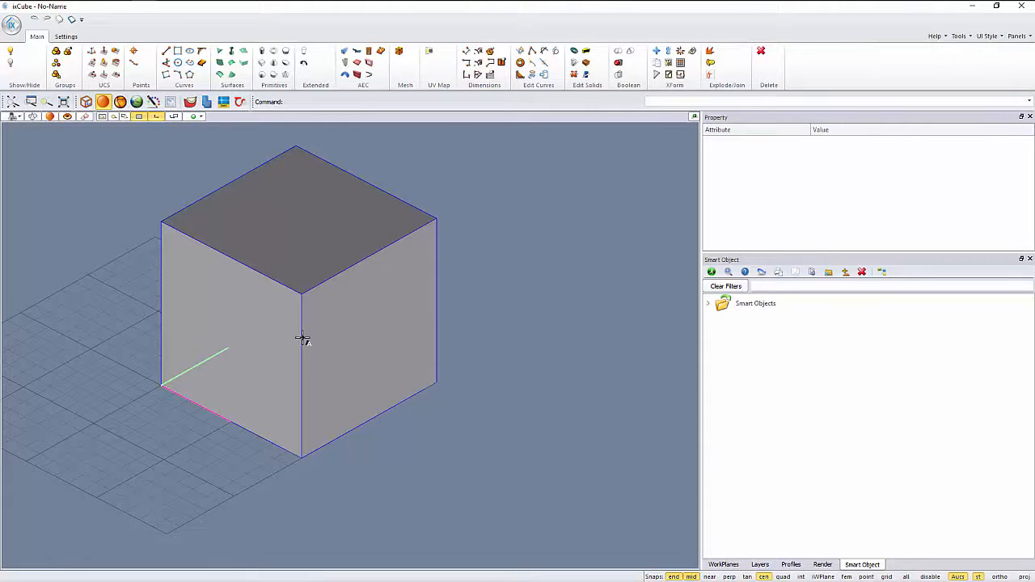
scroll(348, 341, up, 1)
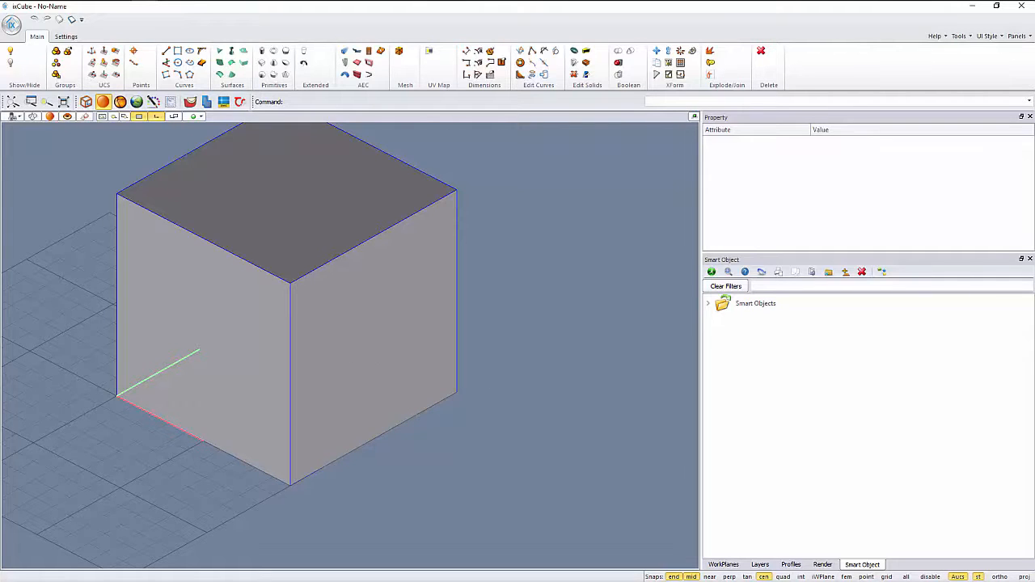
click(957, 576)
click(178, 63)
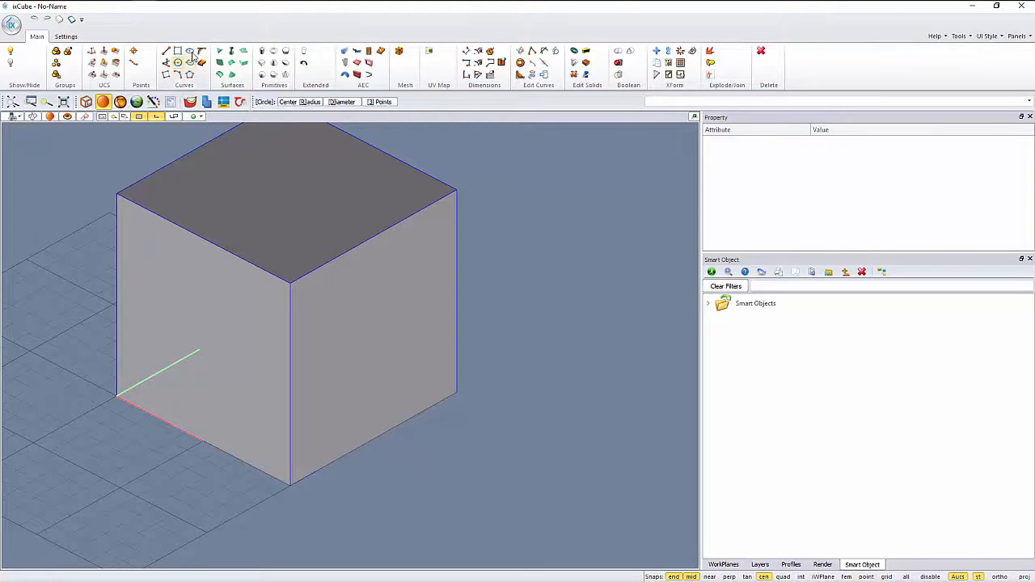
click(288, 102)
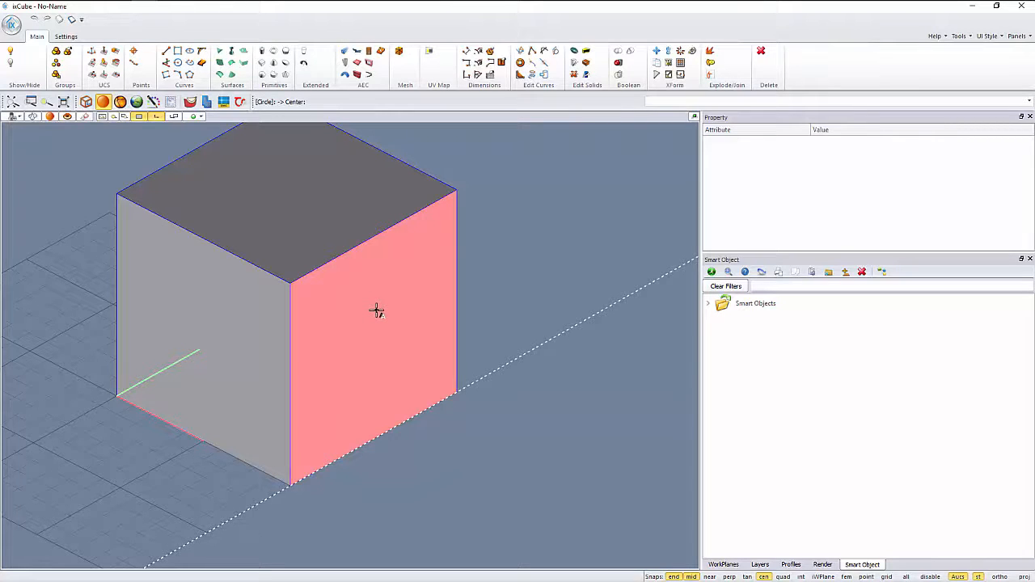
Draw a Start End On arc on the box's side face from the vertical edge's midpoint to the top edge's midpoint
click(179, 76)
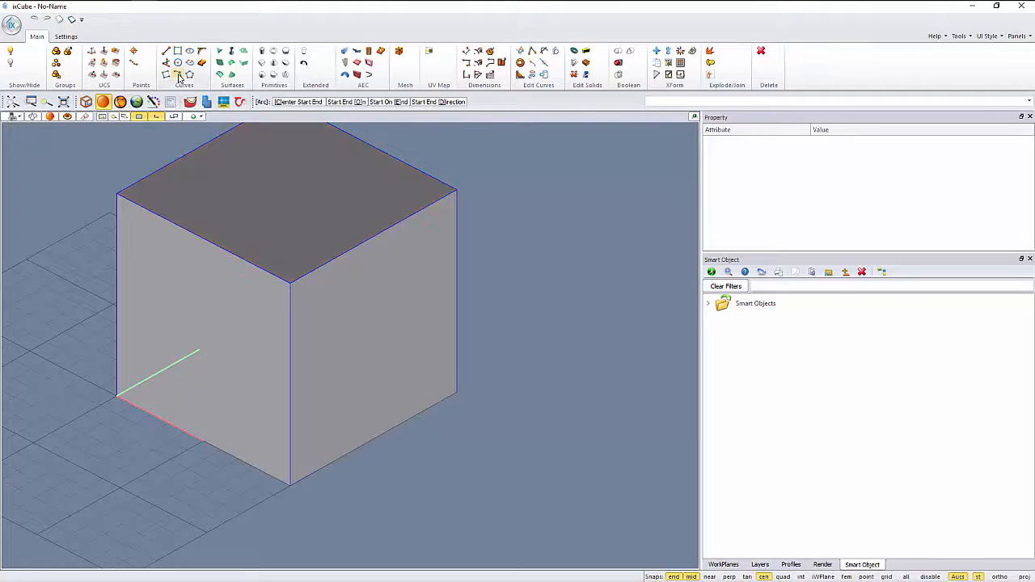
click(354, 102)
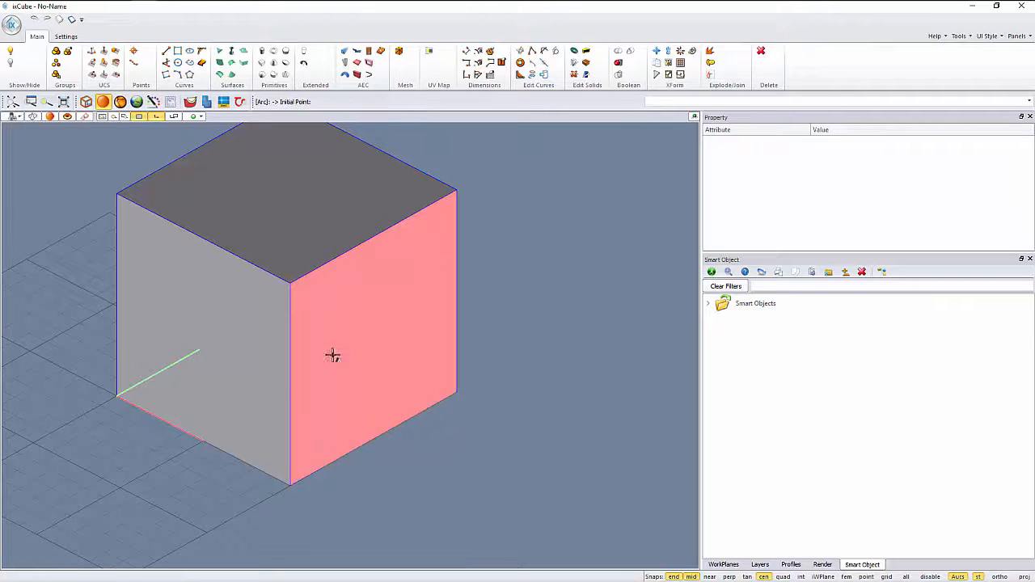
scroll(364, 328, up, 1)
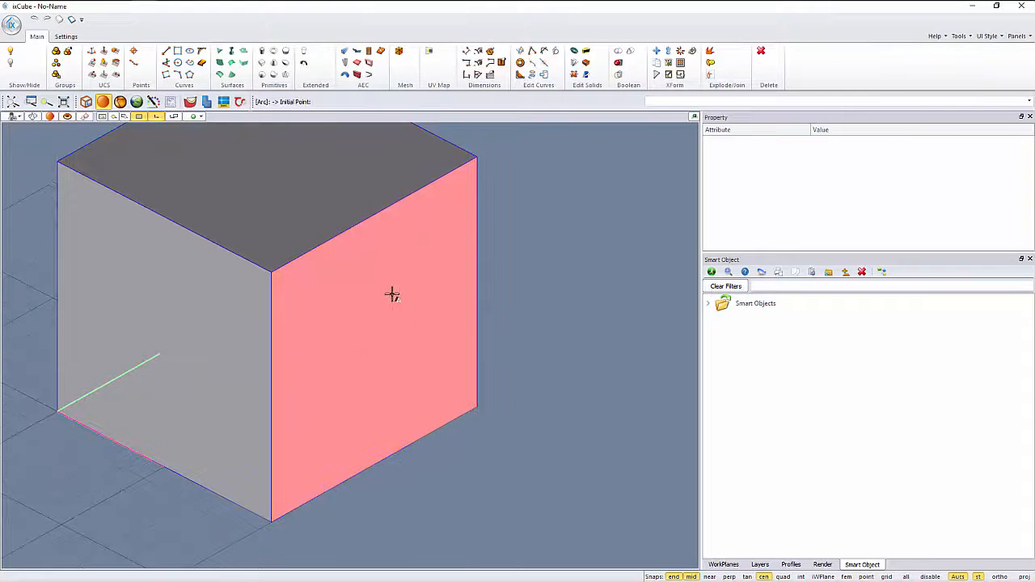
click(271, 399)
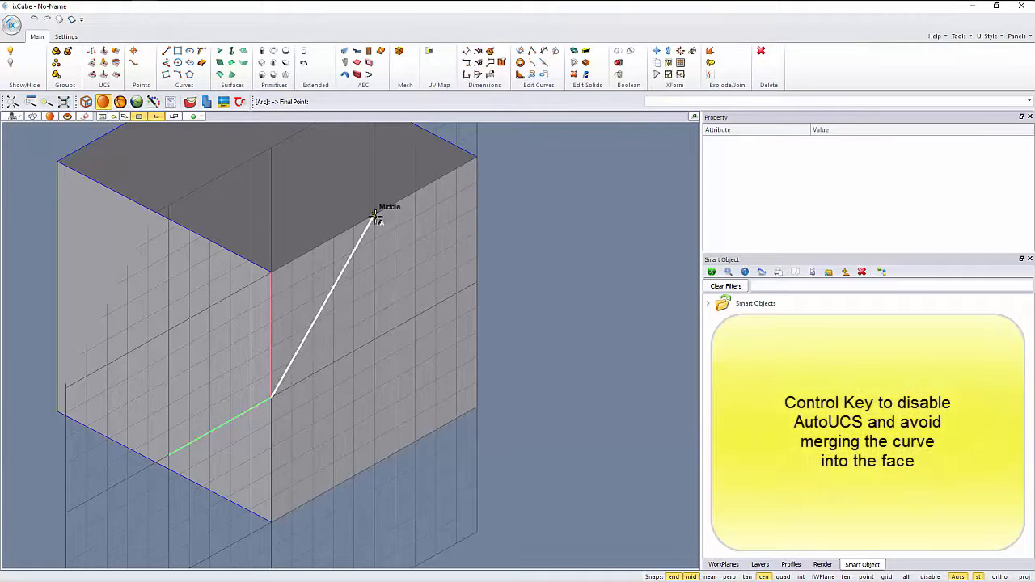
click(374, 217)
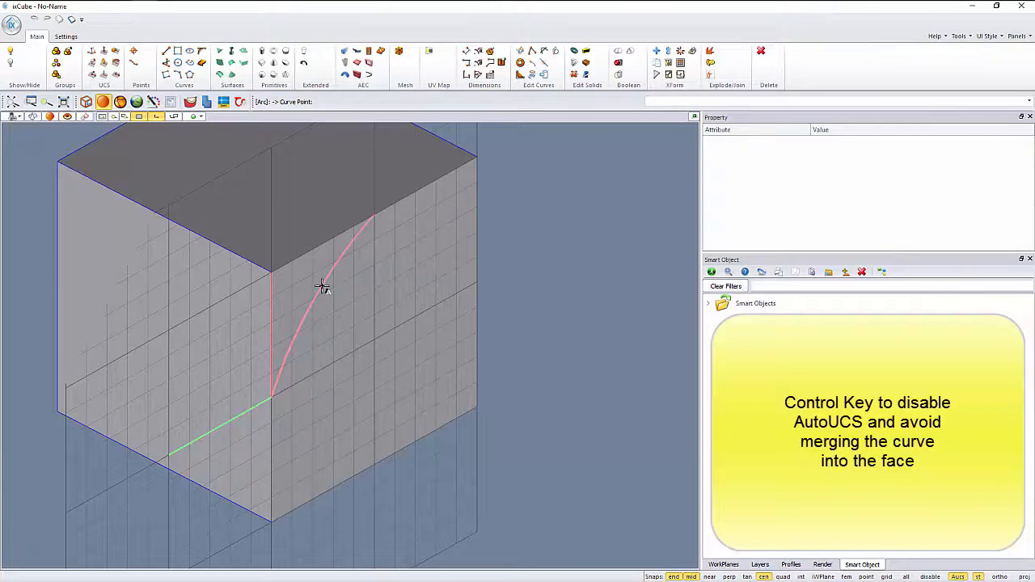
click(321, 285)
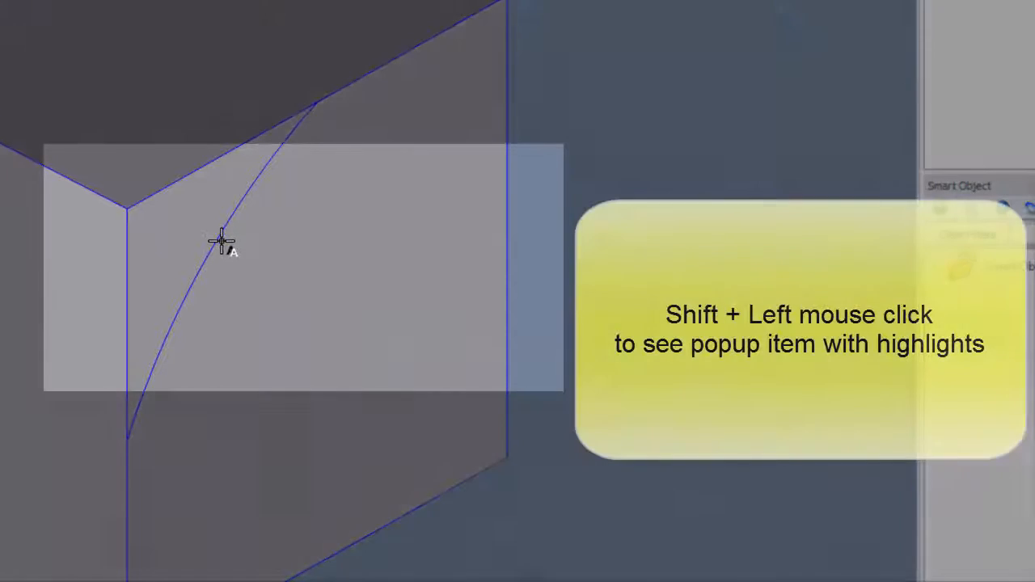
Select only the arc curve from the overlapping shape and curve on the box face
shift+click(220, 234)
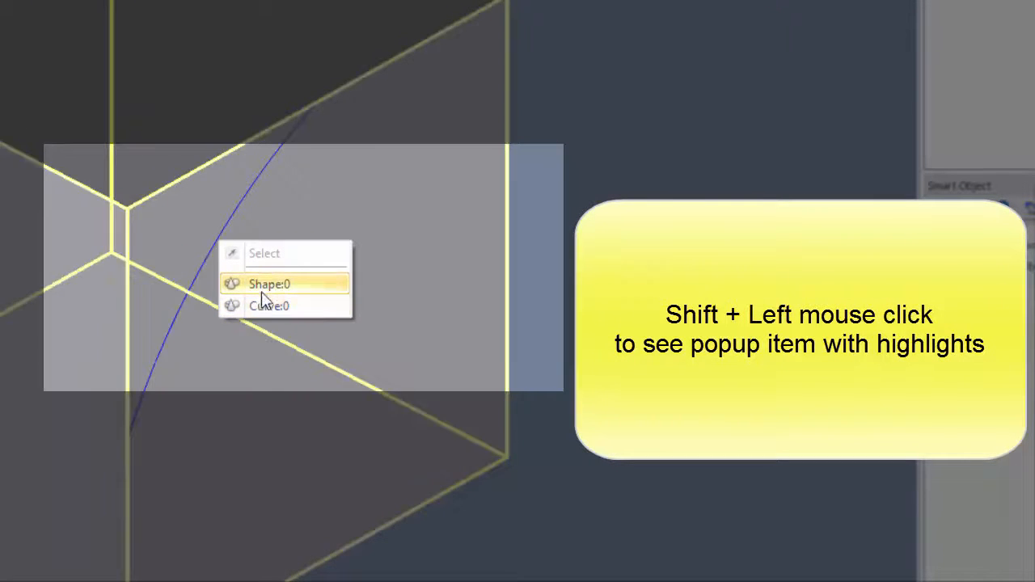
click(275, 306)
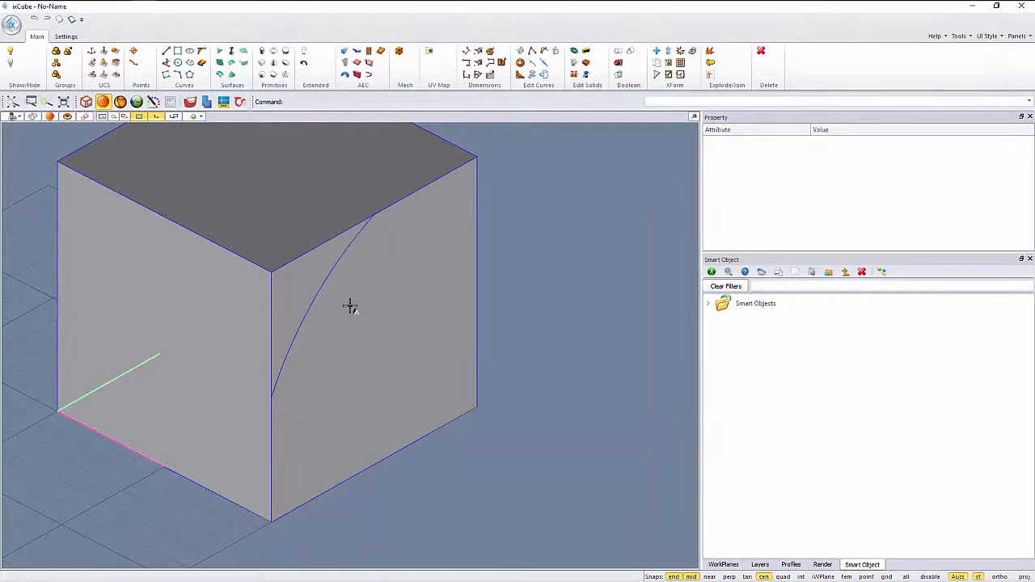
middle_drag(342, 321, 336, 337)
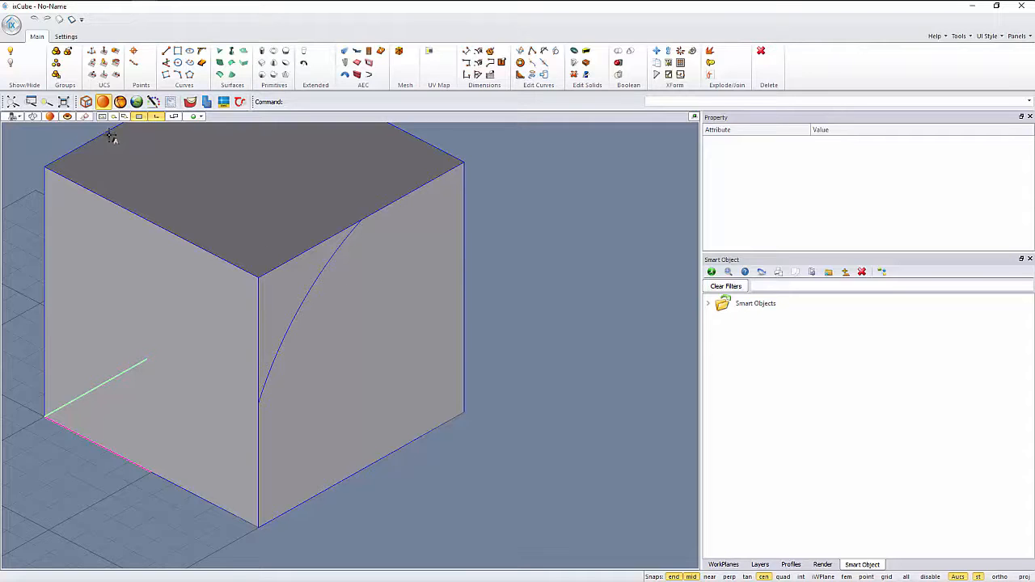
click(116, 51)
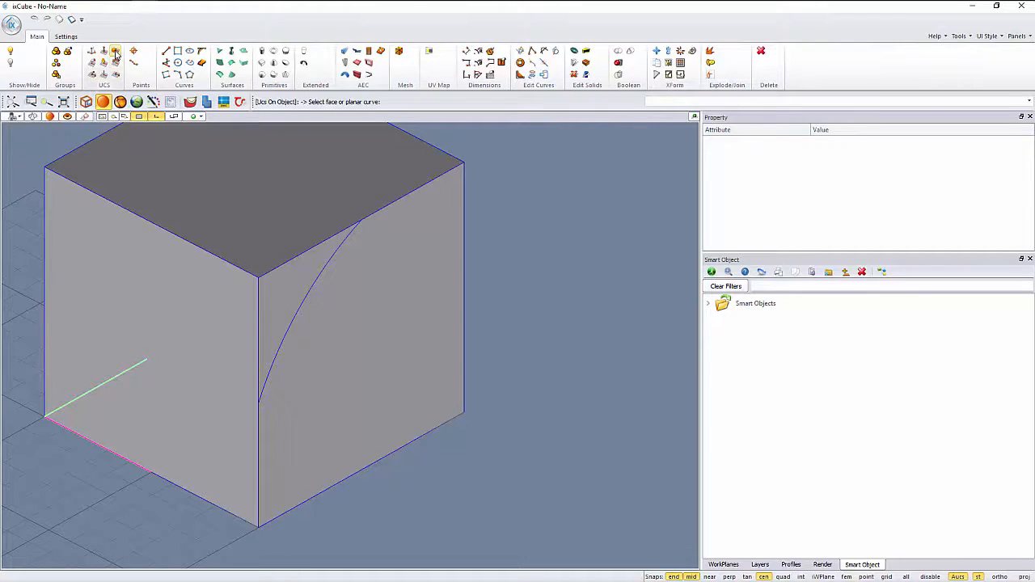
click(365, 347)
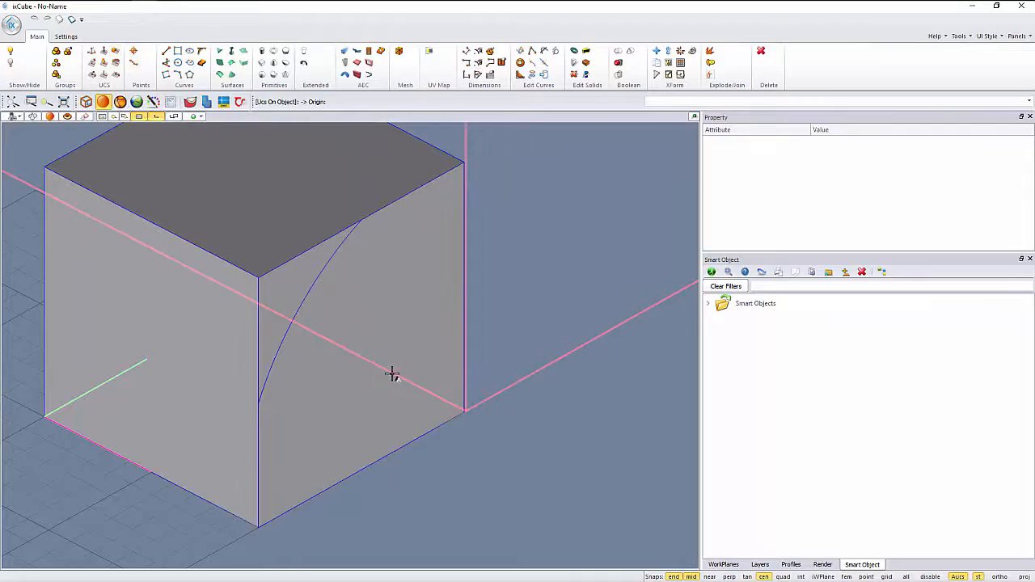
click(391, 317)
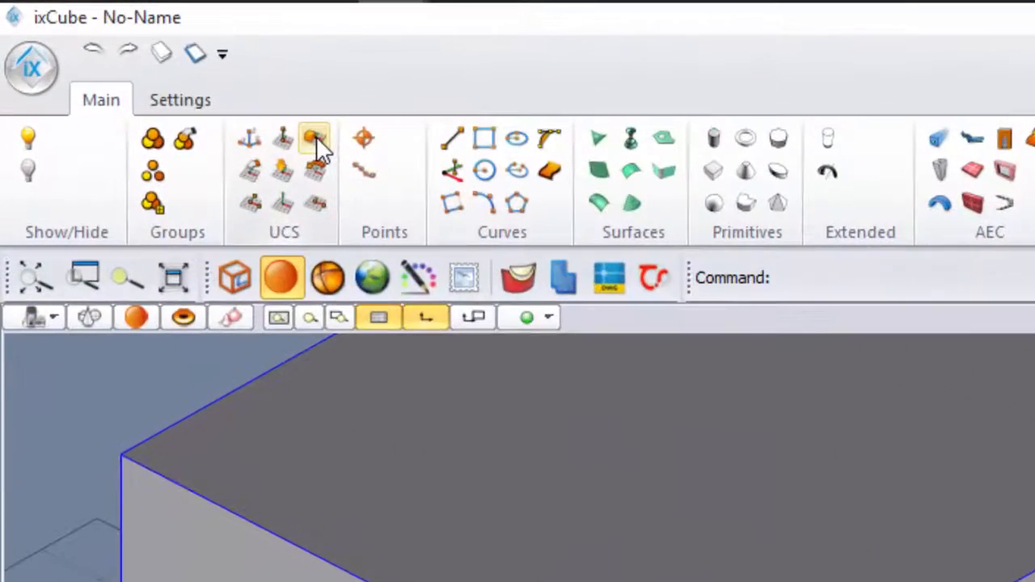
Align the UCS to the face carrying the arc, with its origin at the nearest bottom corner and X along the bottom edge
click(316, 135)
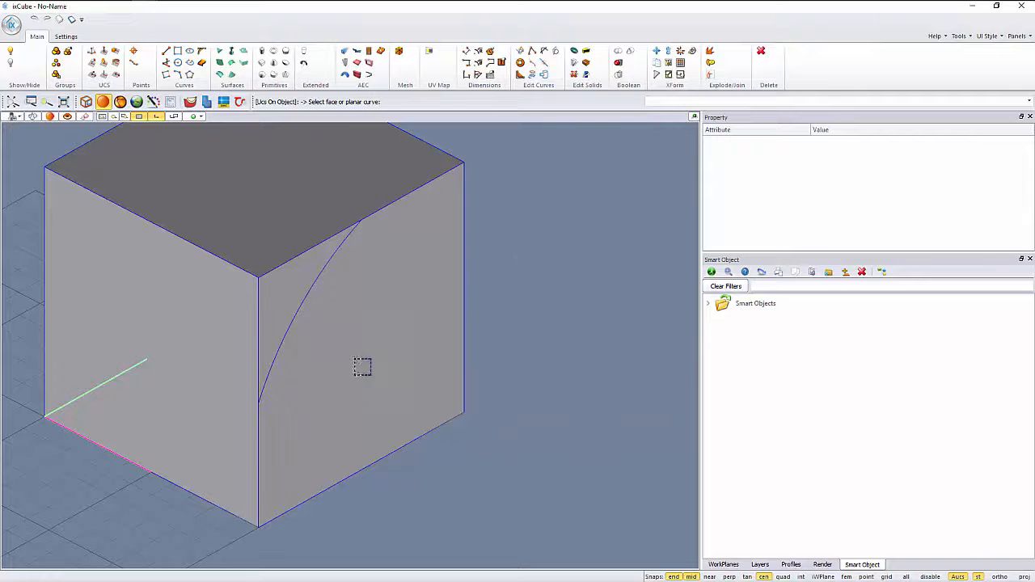
click(358, 348)
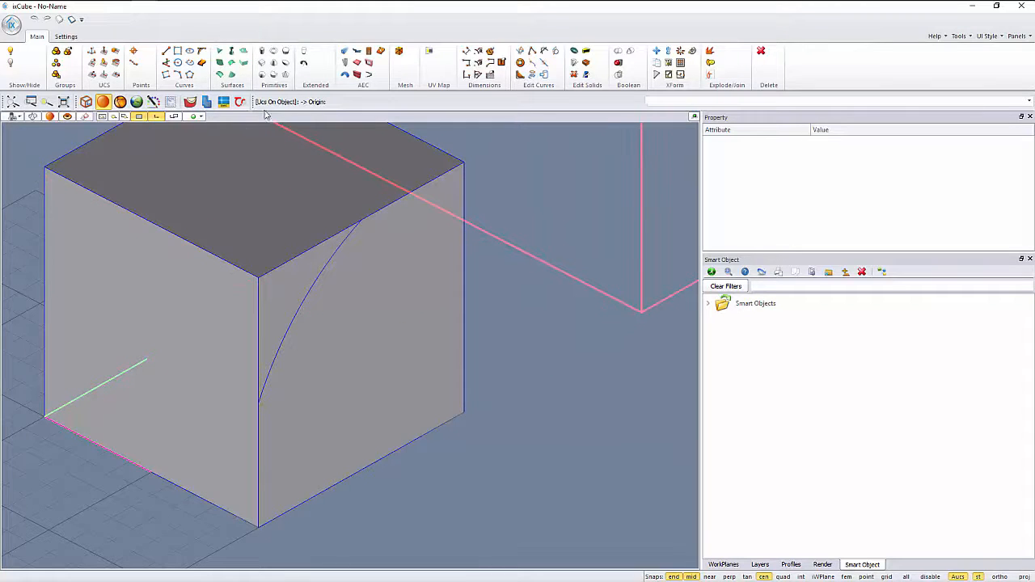
click(258, 526)
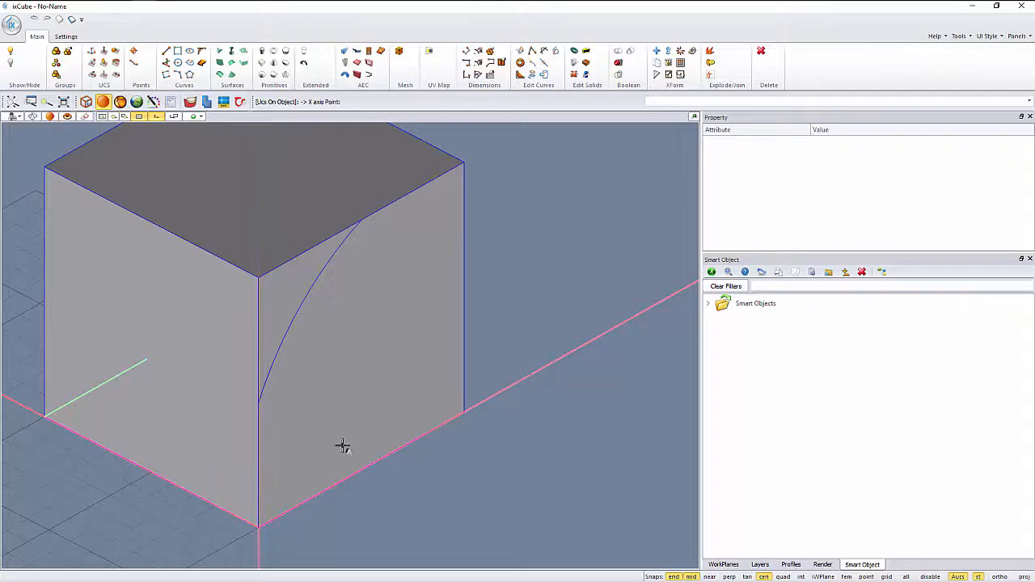
click(466, 412)
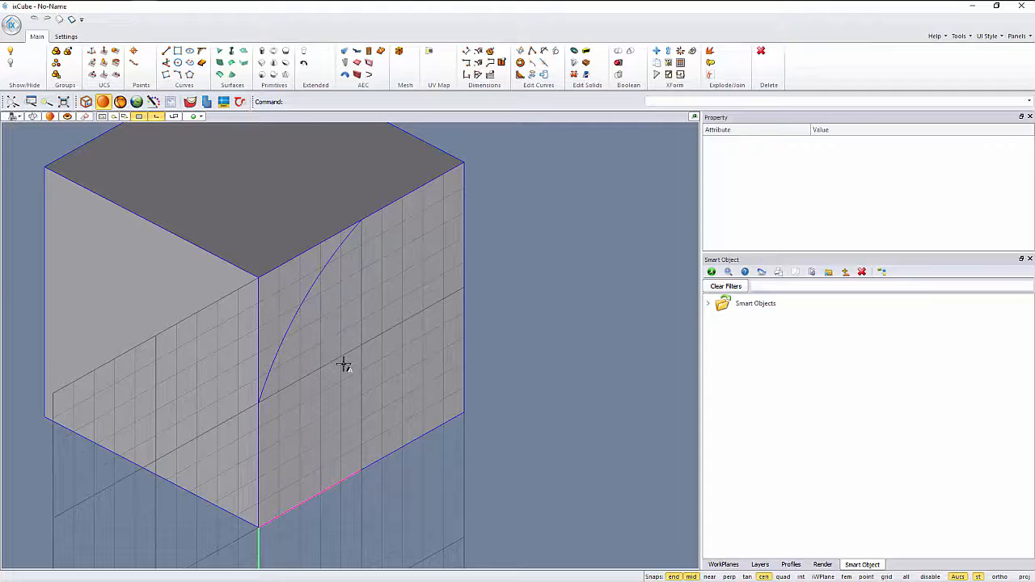
Mirror the arc as a copy across the face's vertical centerline, starting from the arc's upper endpoint
middle_drag(352, 371, 351, 381)
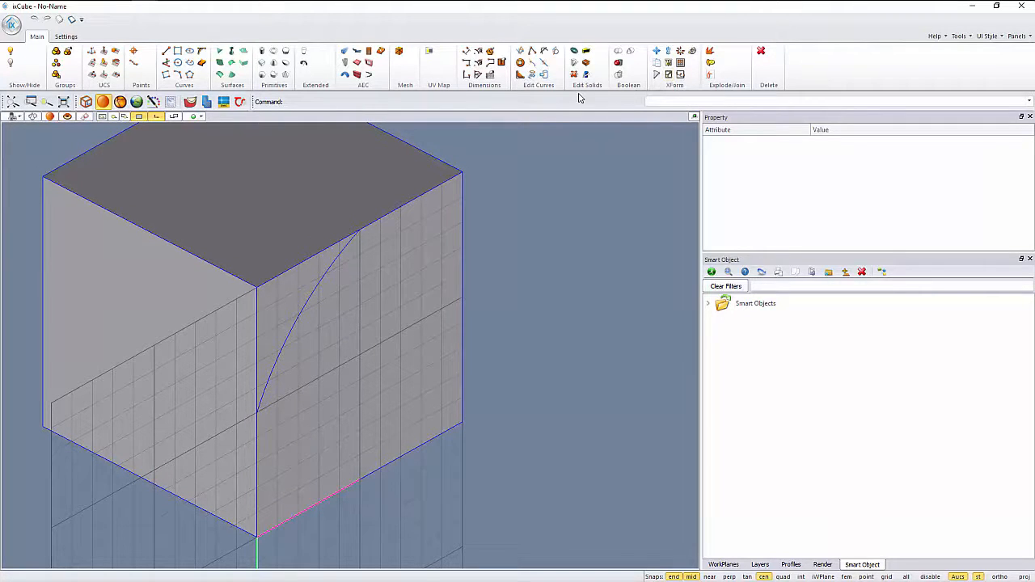
click(670, 65)
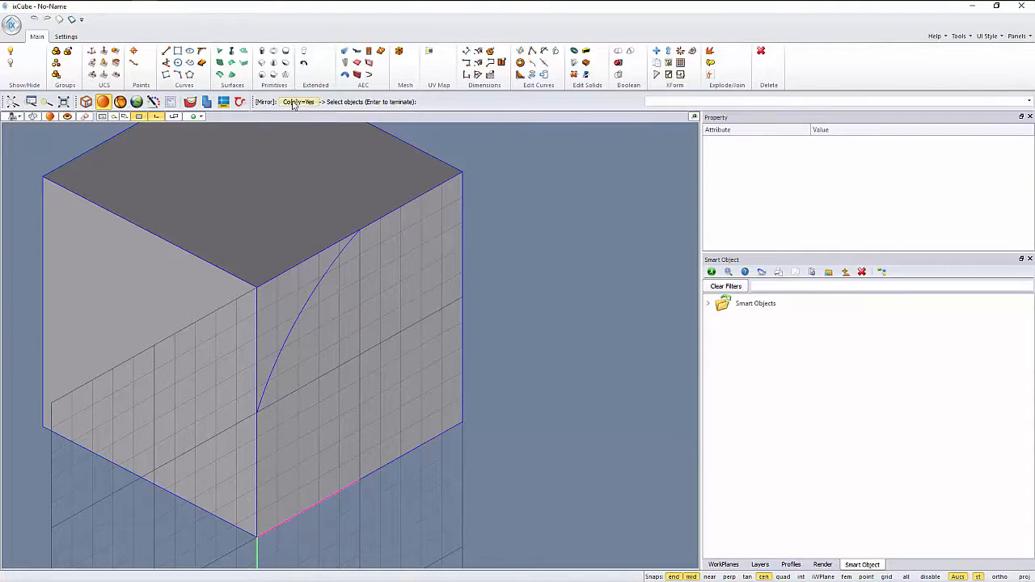
shift+click(338, 260)
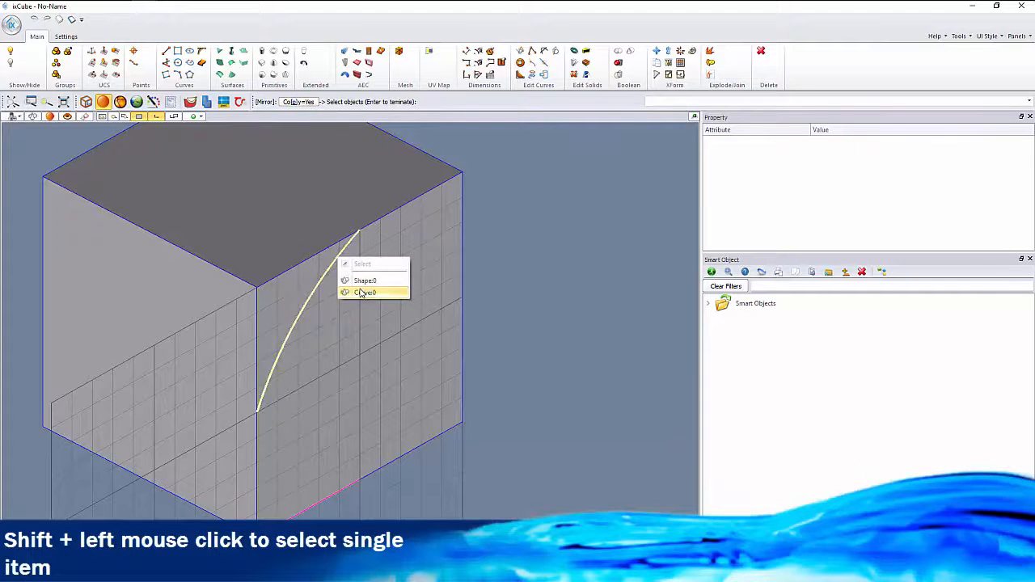
click(359, 291)
key(Return)
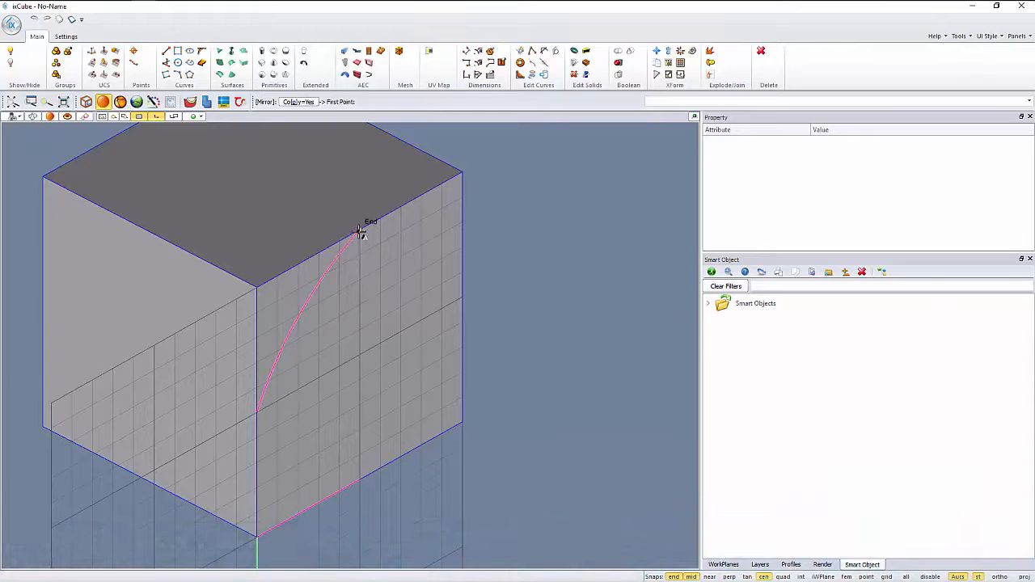
click(359, 232)
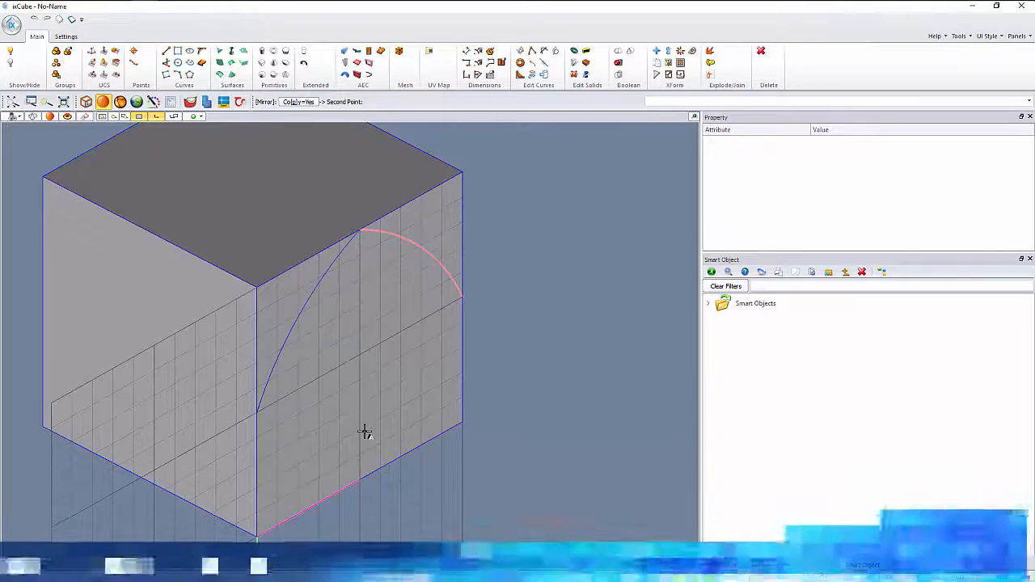
click(358, 427)
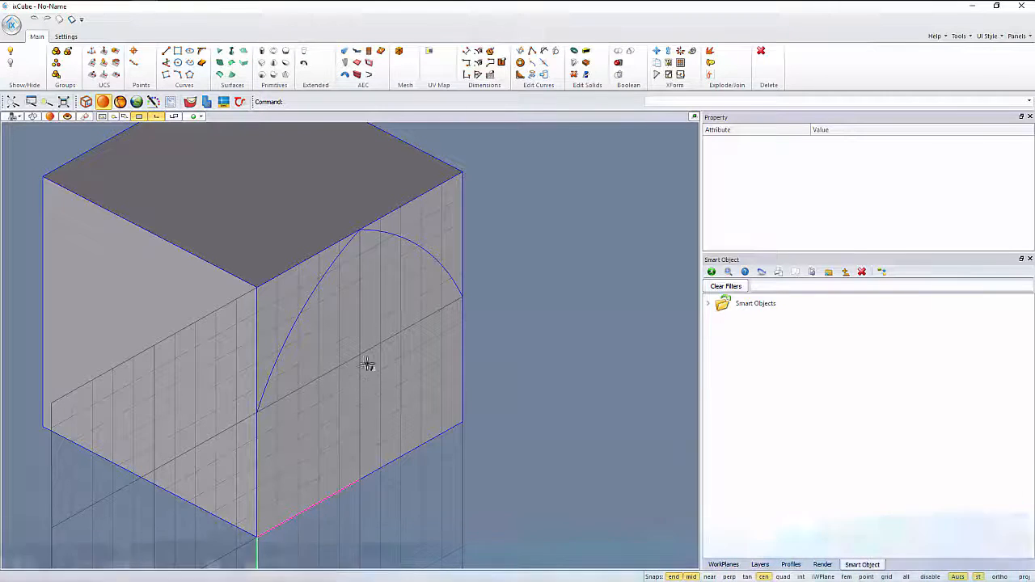
Reset the UCS from the box's side face to the world coordinate system
right_drag(363, 376, 321, 291)
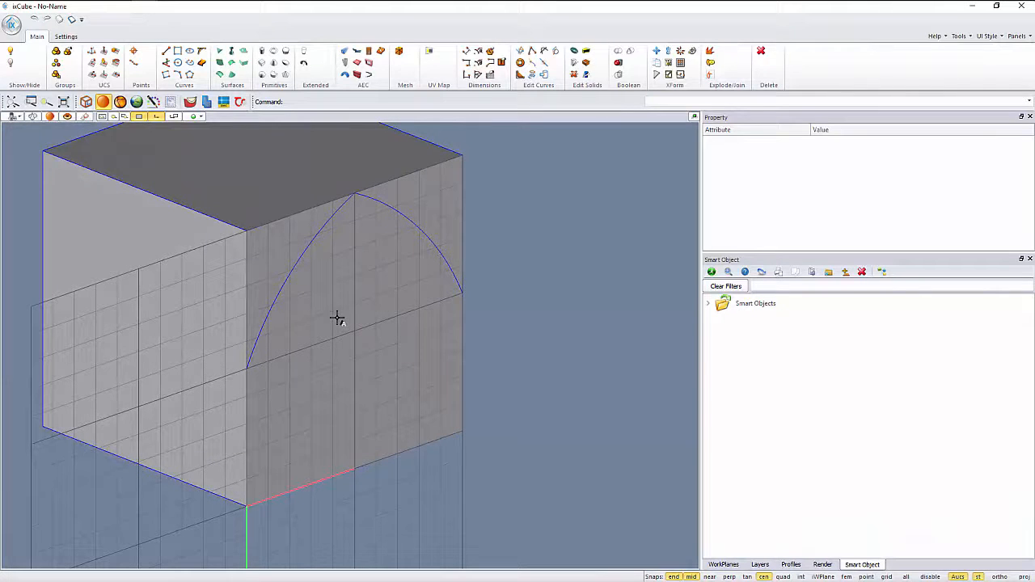
click(92, 51)
right_drag(334, 360, 342, 381)
scroll(358, 213, up, 3)
scroll(364, 222, down, 3)
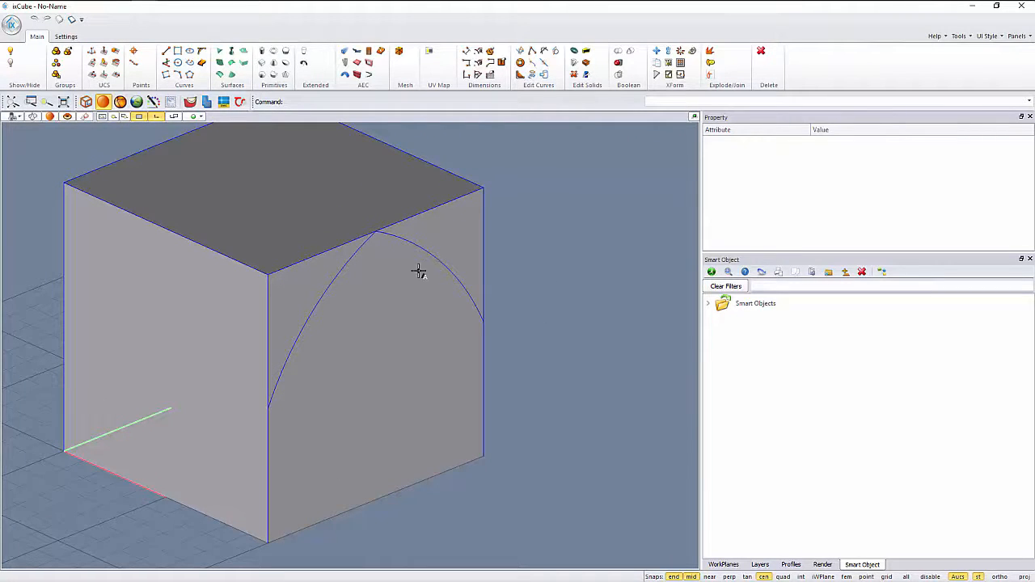
Project-merge the arc and its mirrored copy into the box's side face
click(315, 274)
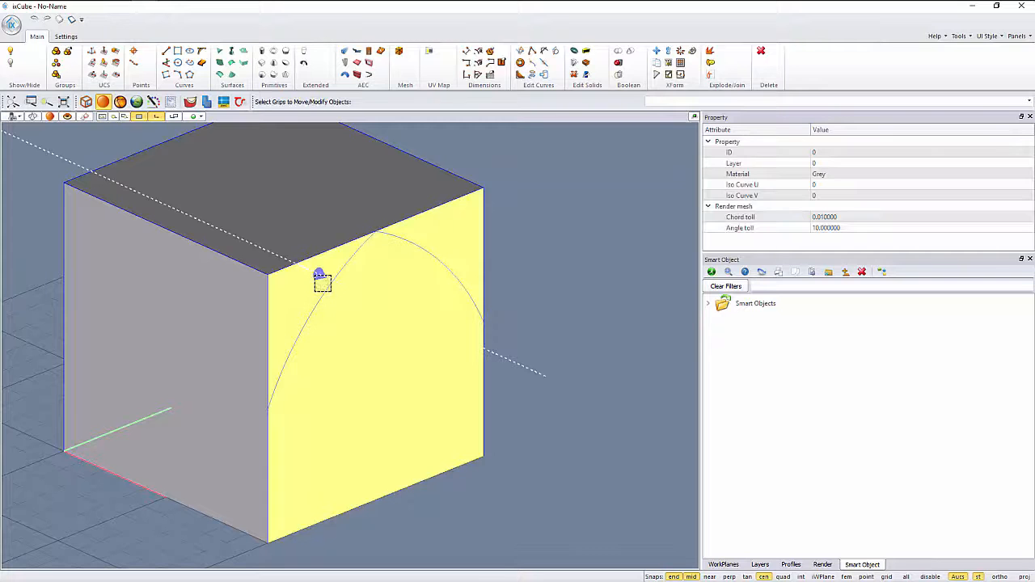
key(Escape)
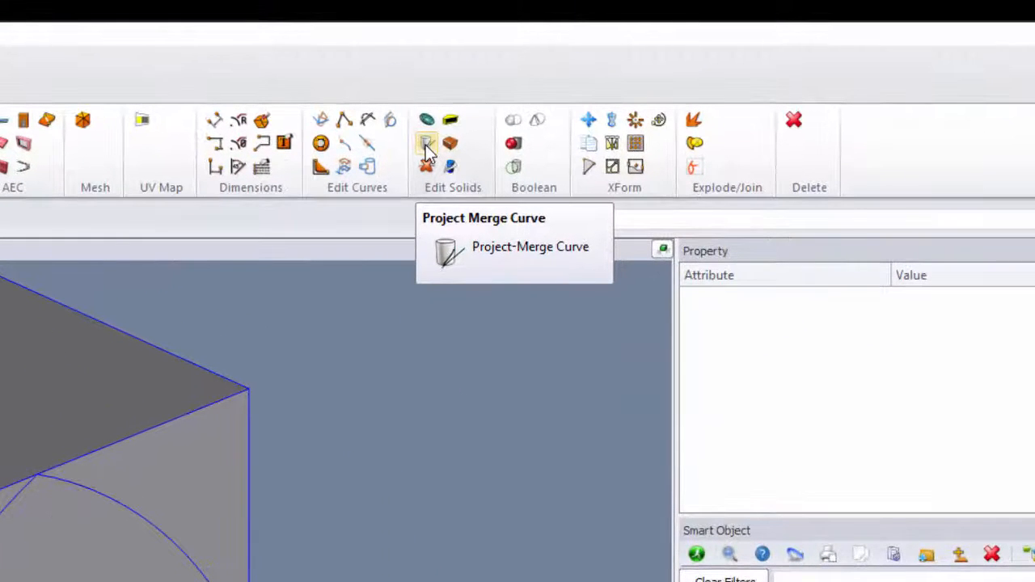
click(426, 145)
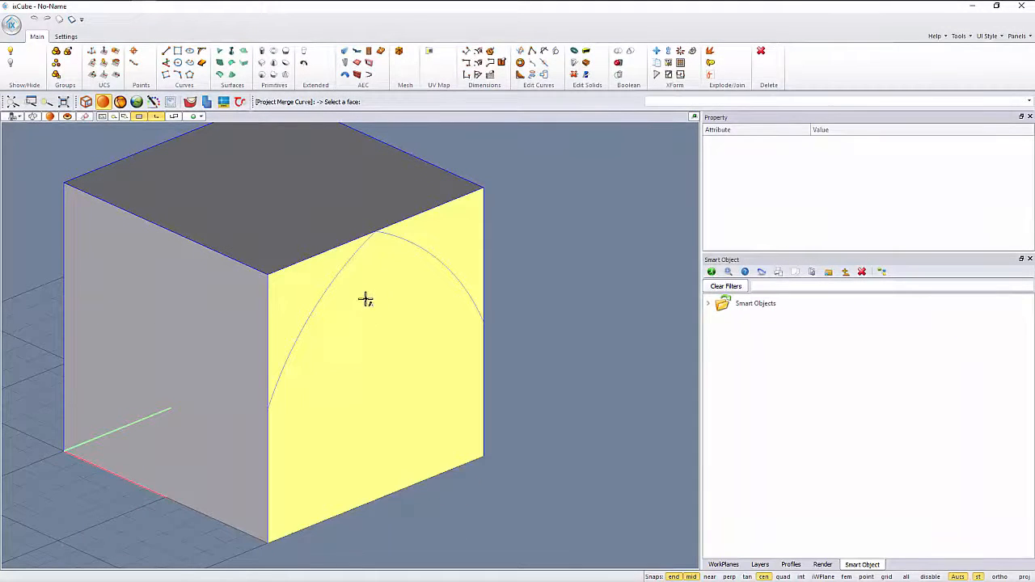
click(372, 297)
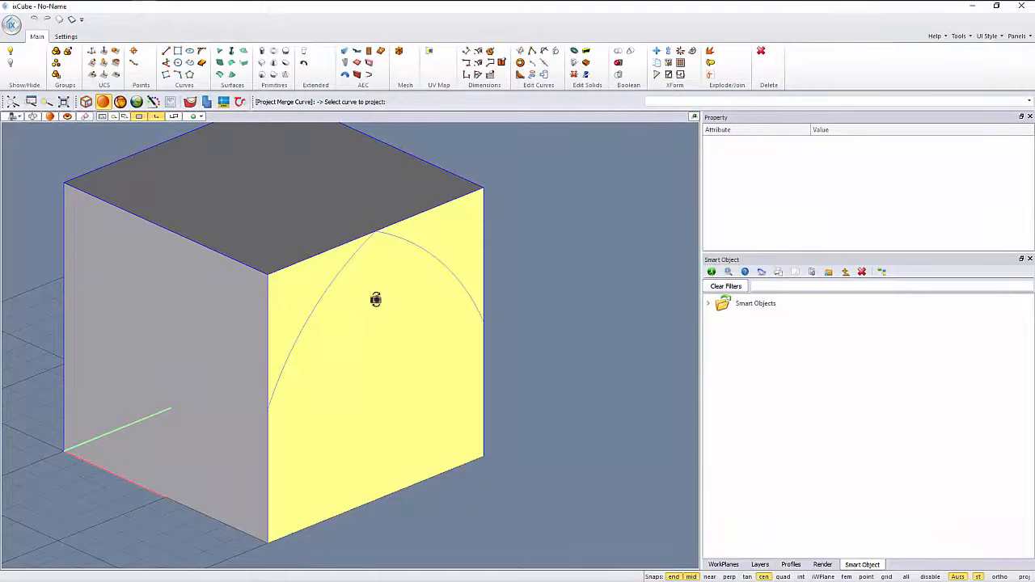
click(349, 262)
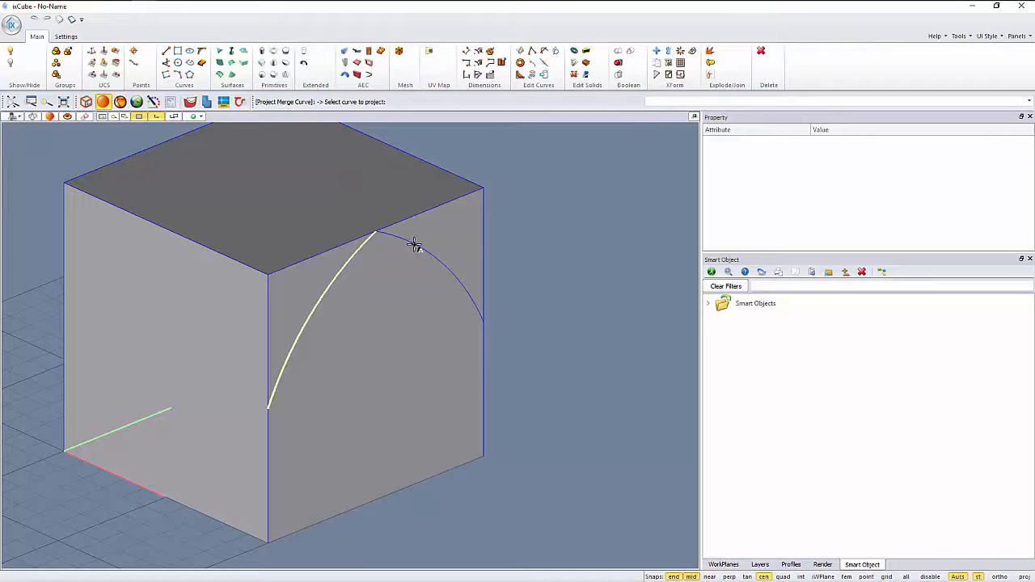
click(416, 246)
right_click(488, 264)
scroll(532, 277, down, 1)
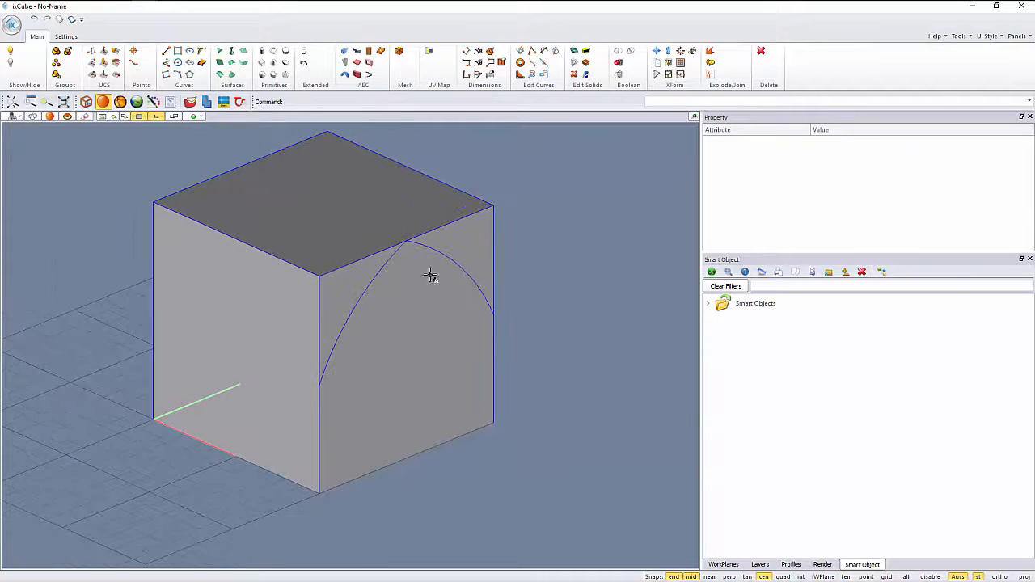
Select each of the three regions of the divided side face to check the split, and clear the selection
click(340, 290)
scroll(380, 302, up, 1)
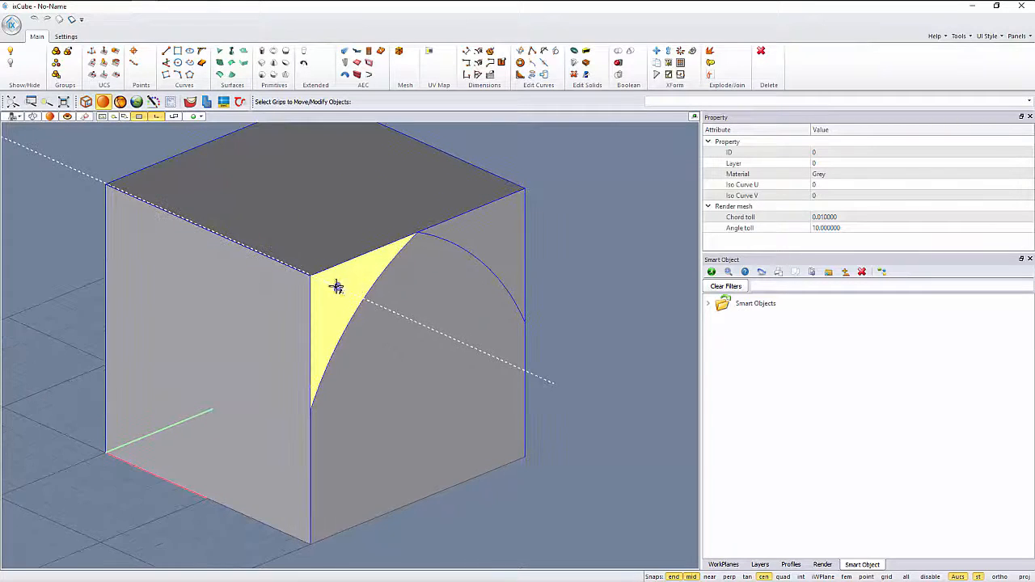
click(487, 223)
click(457, 322)
click(570, 326)
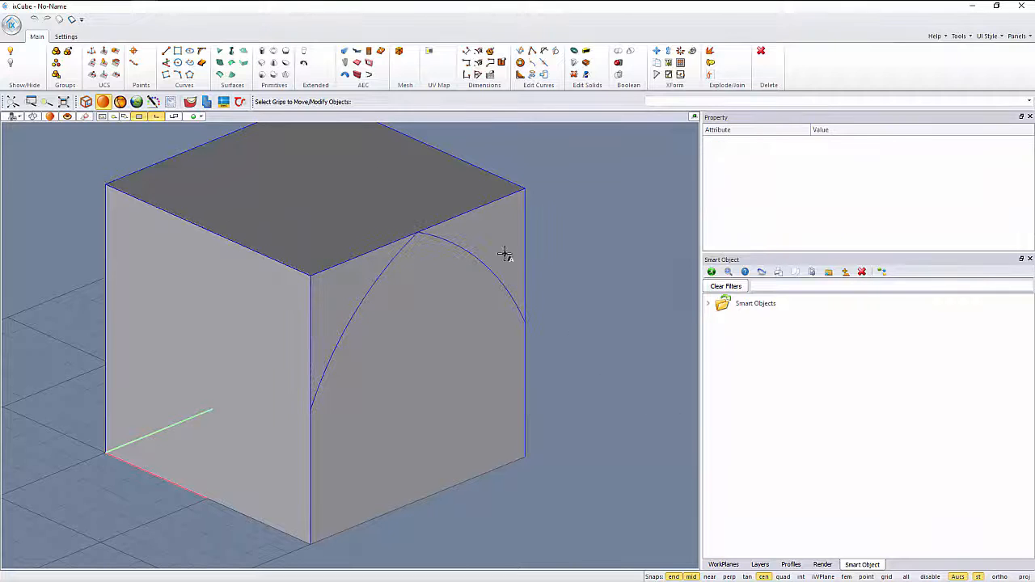
Push the side face's upper corner region, nearest the UCS origin side, through the box's full depth to cut it away
click(333, 296)
click(333, 296)
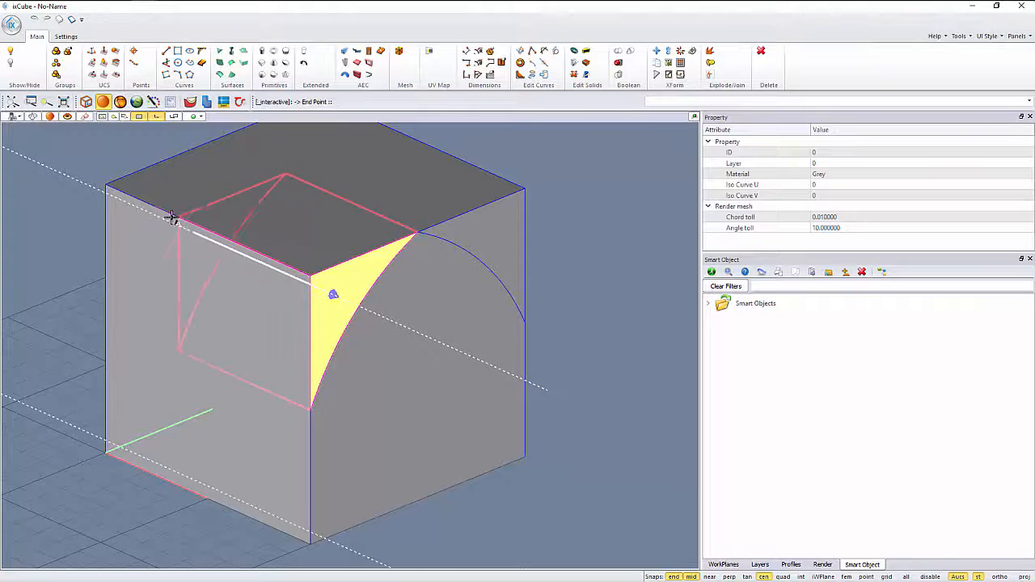
click(106, 186)
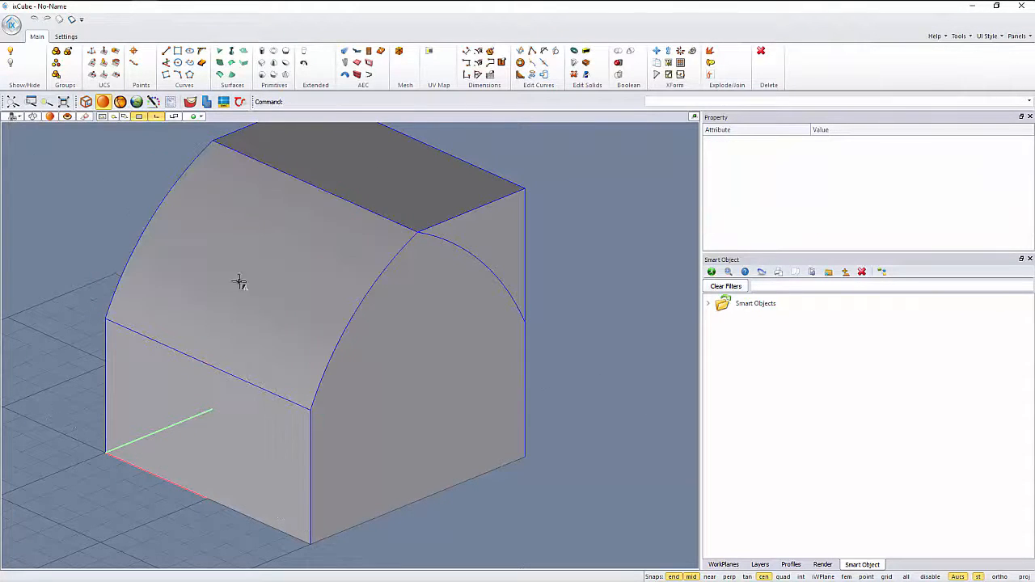
Push the remaining upper corner region beyond the second arc through the full depth of the solid to cut it away
middle_drag(238, 283, 396, 300)
click(465, 269)
click(458, 252)
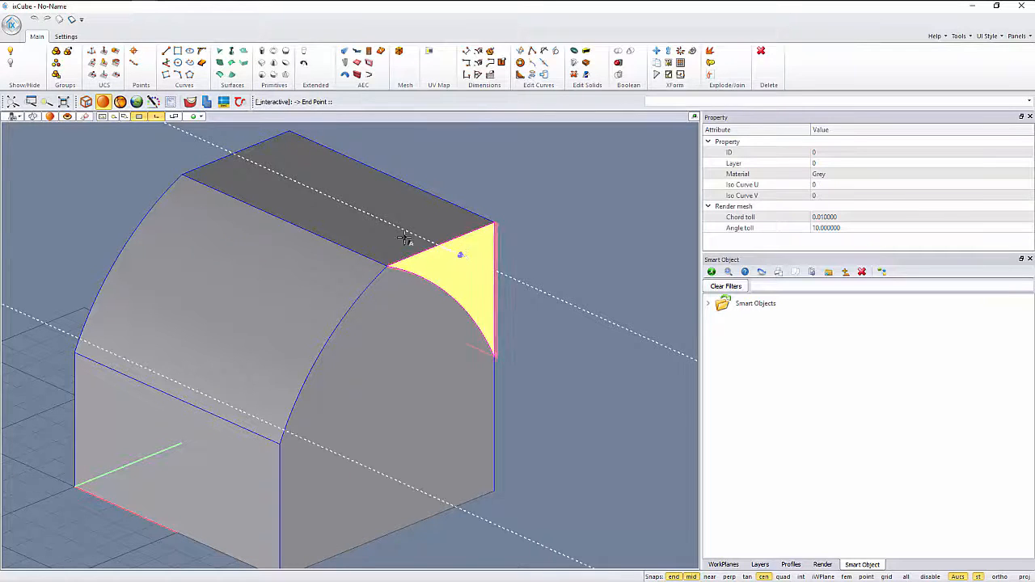
click(143, 176)
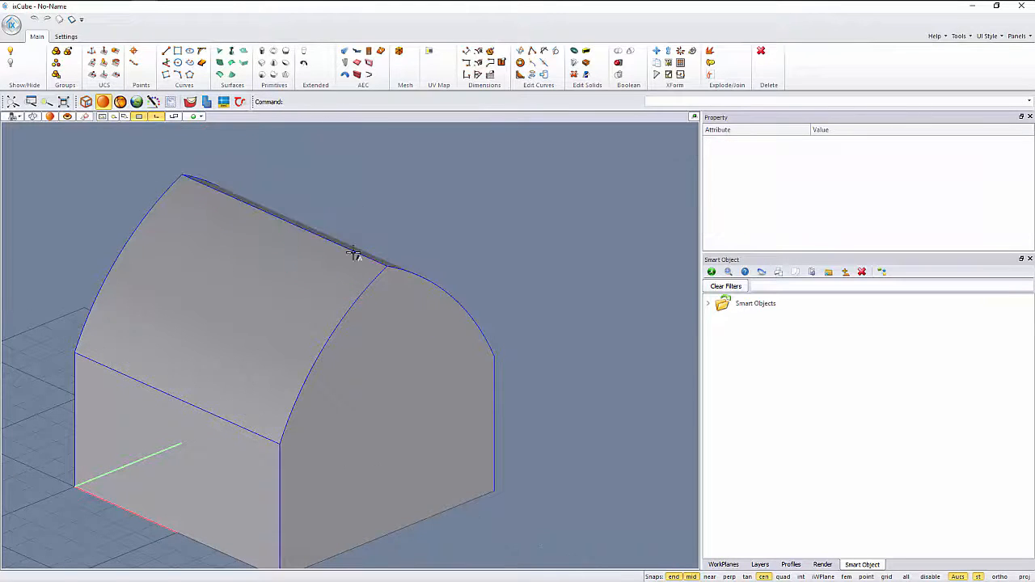
Draw a diagonal line across the solid's base from the UCS origin corner to the opposite corner, with AUCS mode temporarily disabled
middle_drag(354, 250, 360, 305)
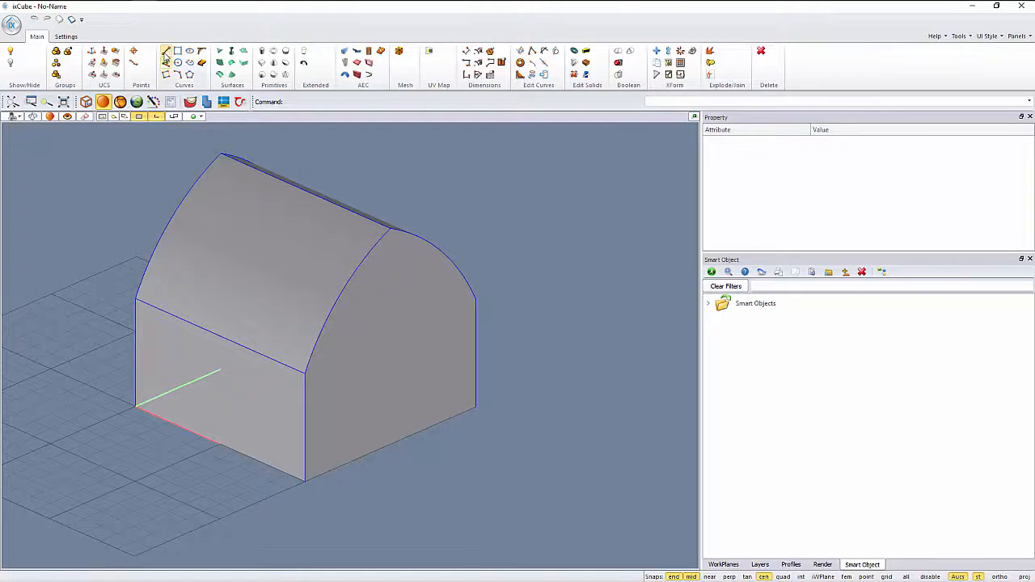
click(166, 50)
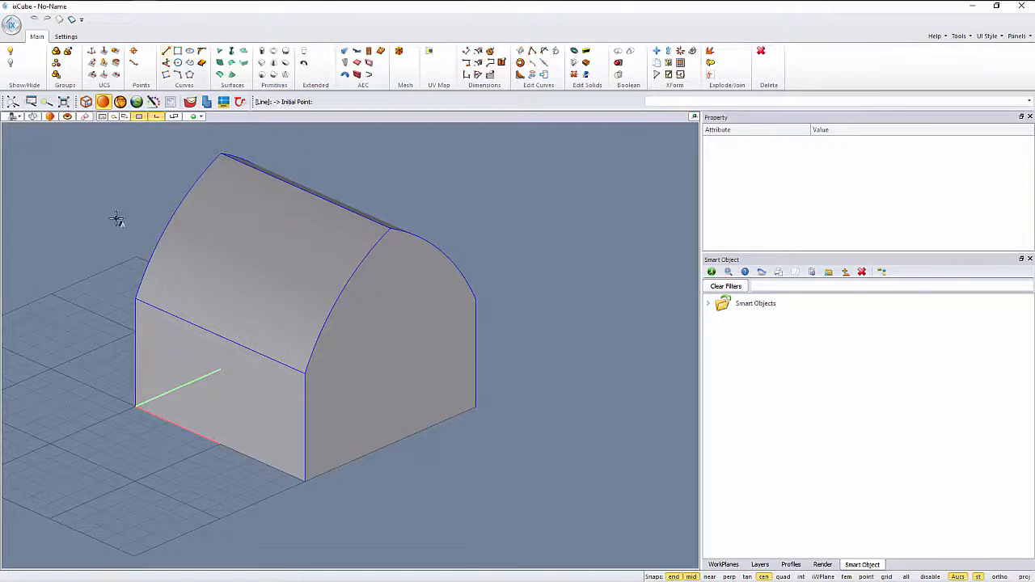
click(135, 407)
key(ctrl)
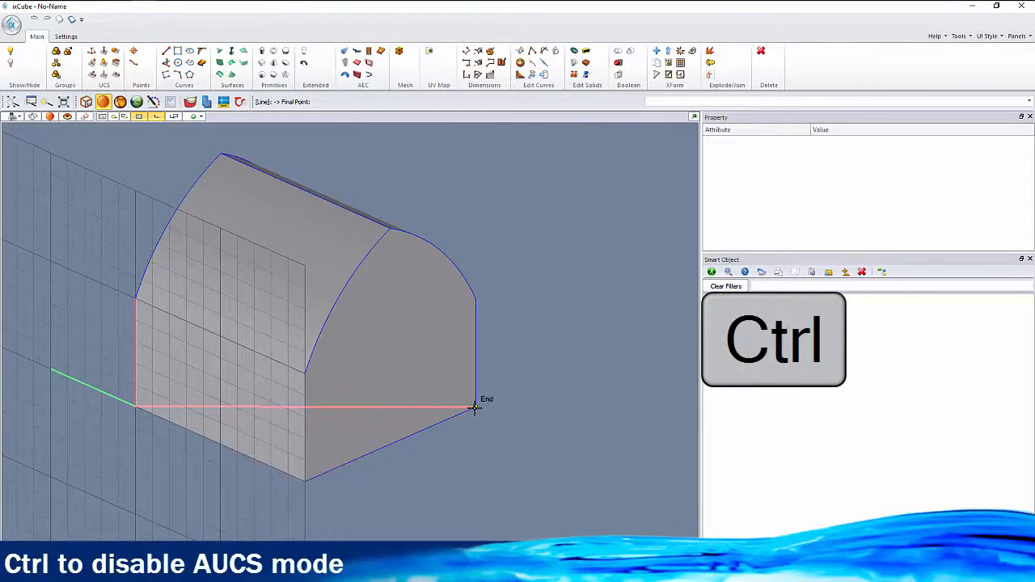
ctrl+click(475, 407)
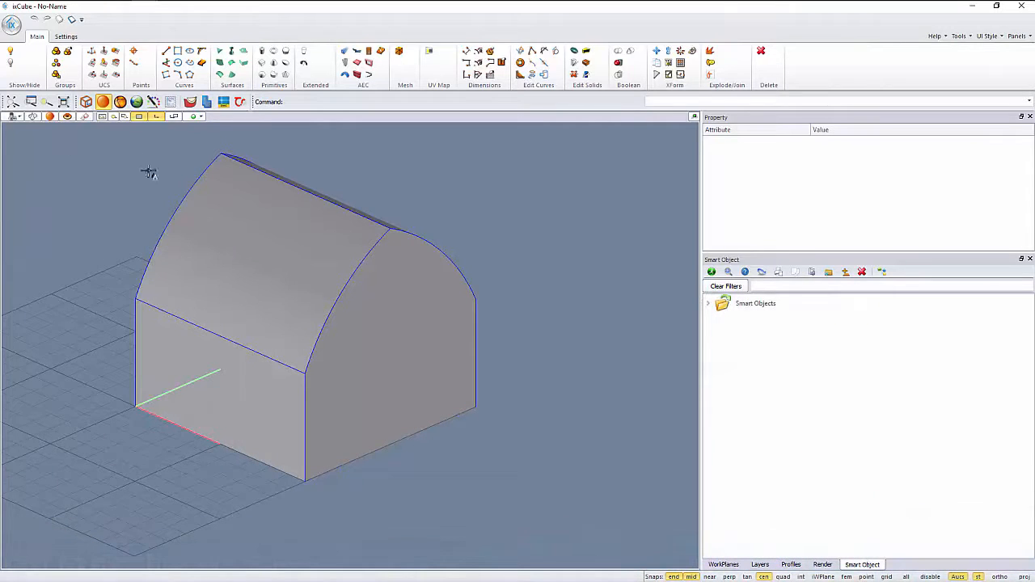
In wireframe display, 2D-rotate a copy of the vaulted solid a quarter turn about the midpoint of the base diagonal
click(33, 117)
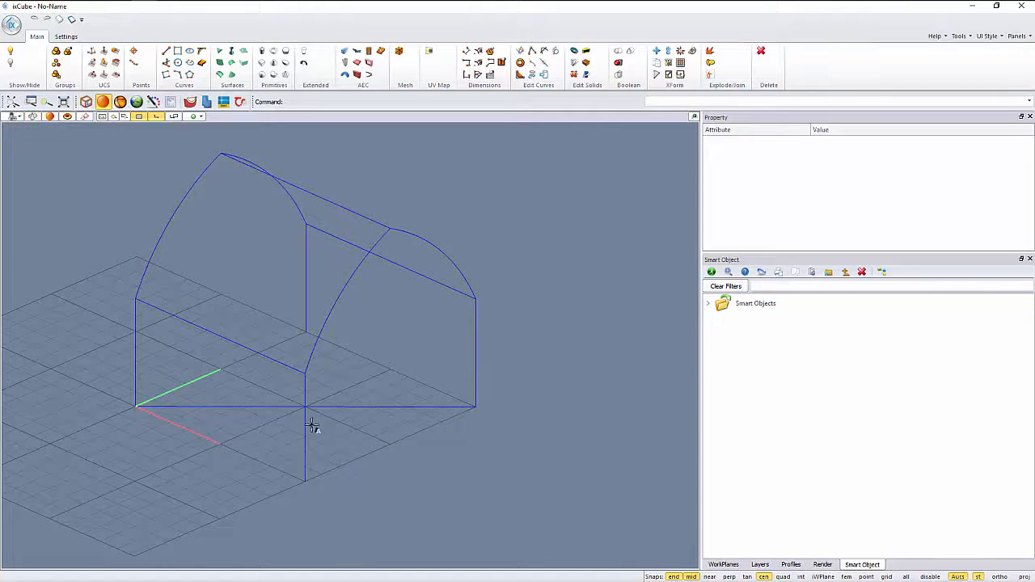
middle_drag(313, 426, 271, 420)
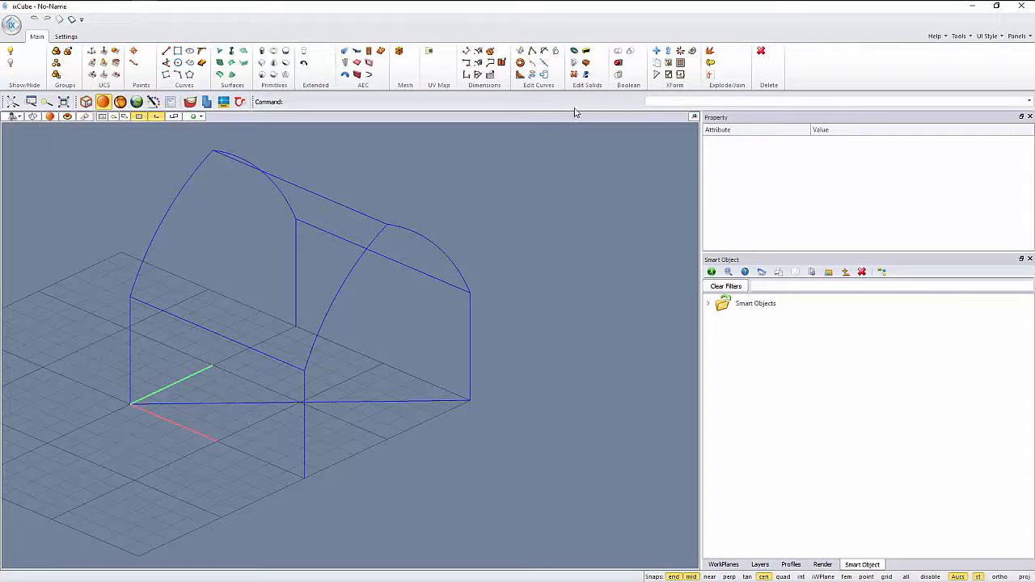
click(656, 74)
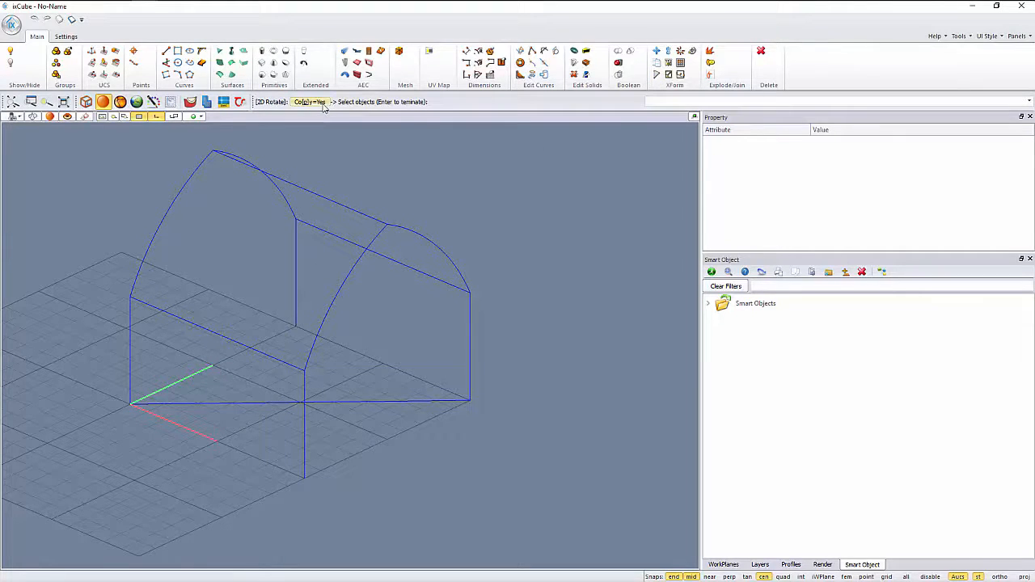
click(419, 238)
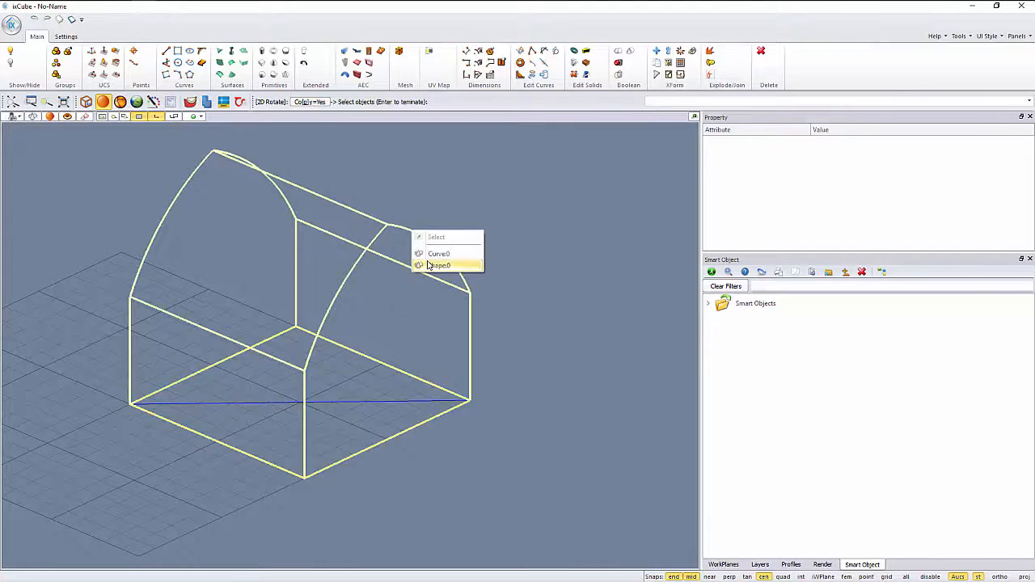
click(435, 266)
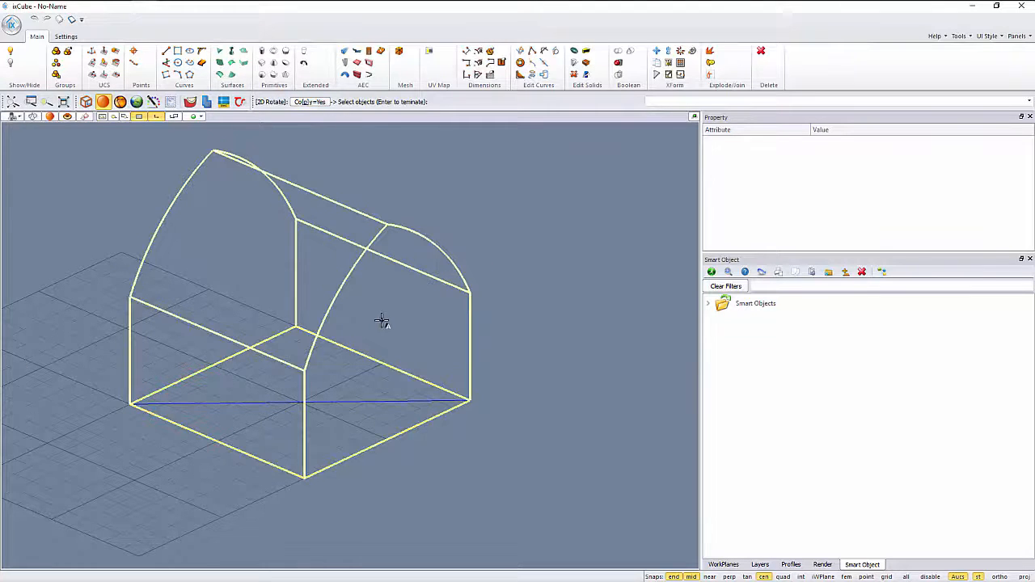
key(Return)
middle_drag(367, 418, 325, 427)
click(298, 422)
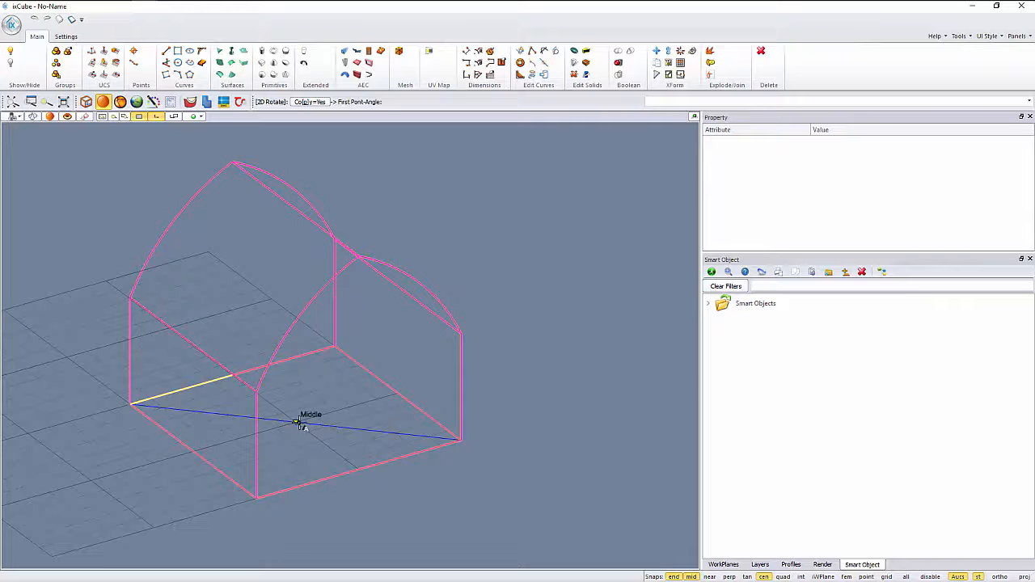
scroll(320, 434, up, 4)
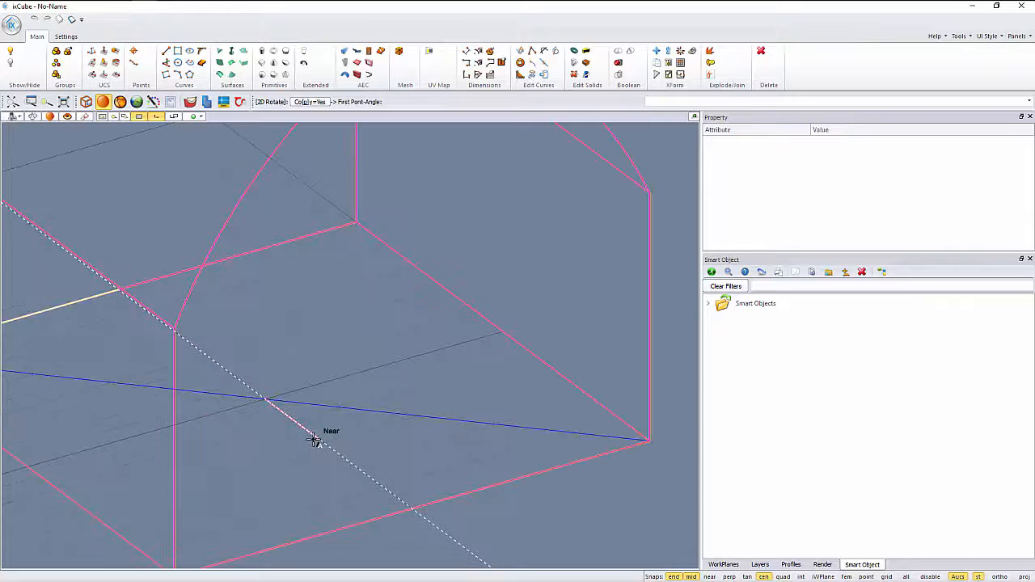
click(313, 439)
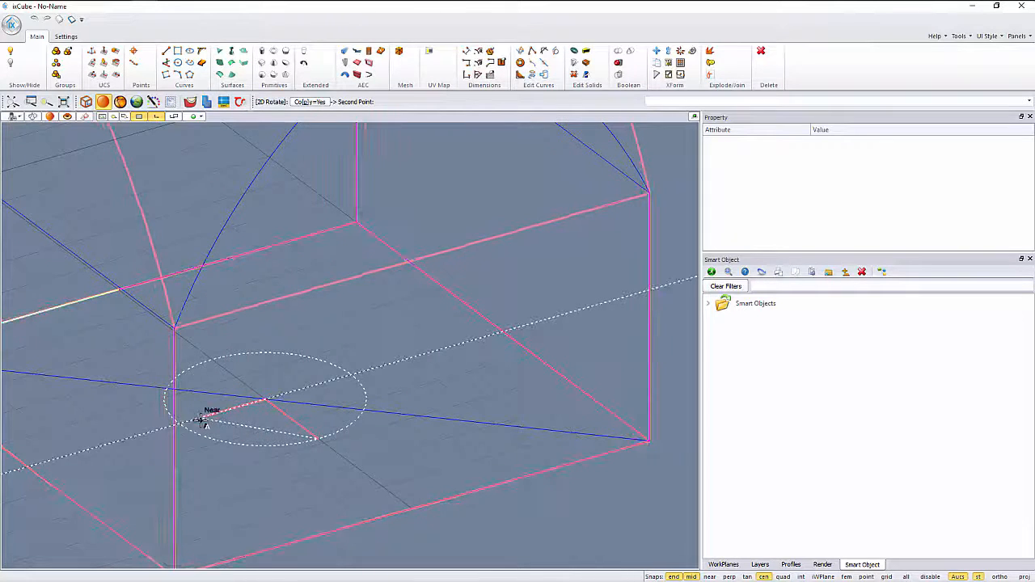
key(Escape)
Return to shaded display and Boolean-unite the two crossing vaulted solids, deleting both originals
scroll(294, 374, down, 5)
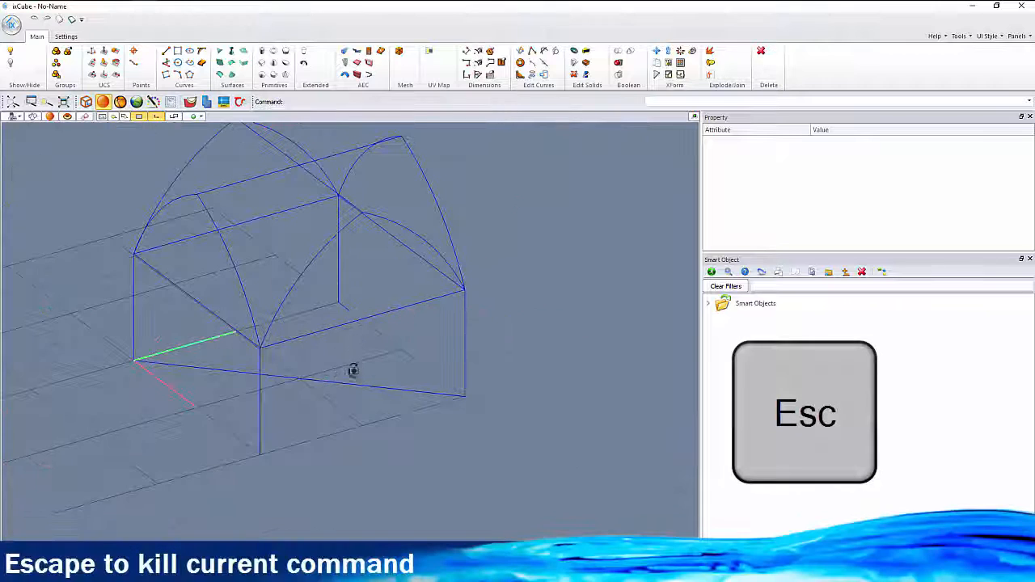
middle_drag(353, 370, 368, 370)
middle_drag(347, 336, 346, 391)
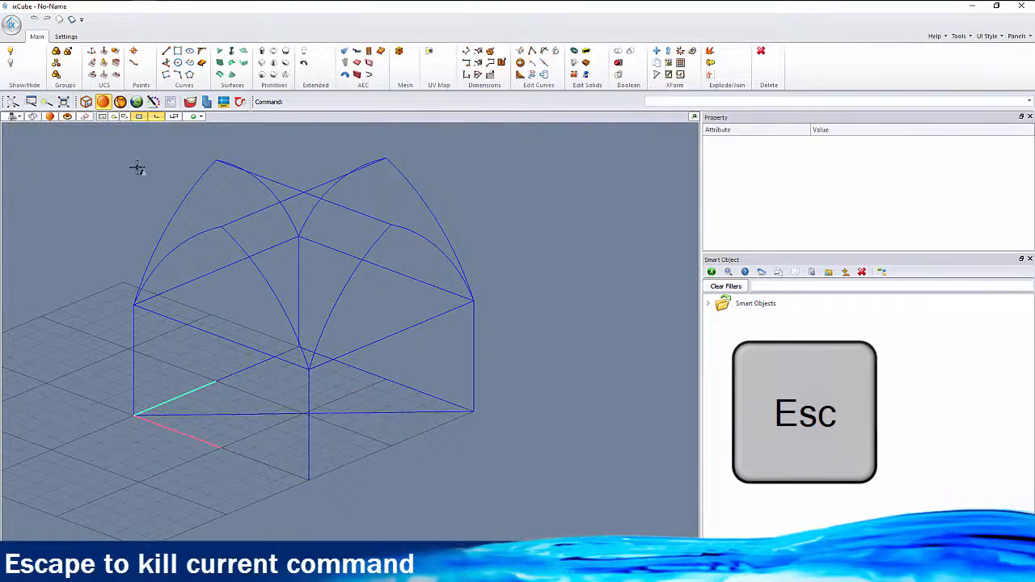
click(50, 116)
middle_drag(270, 337, 329, 363)
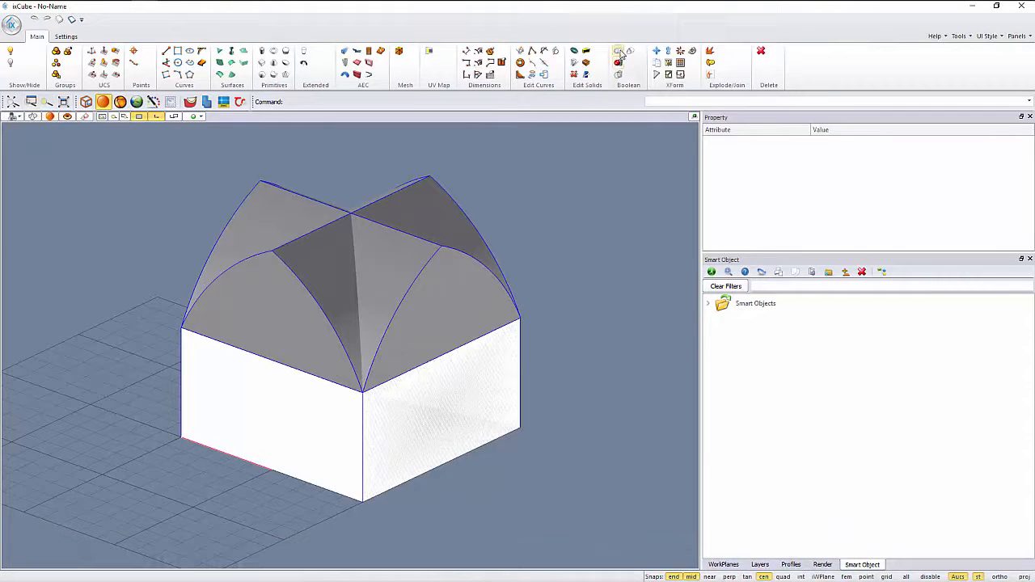
click(620, 54)
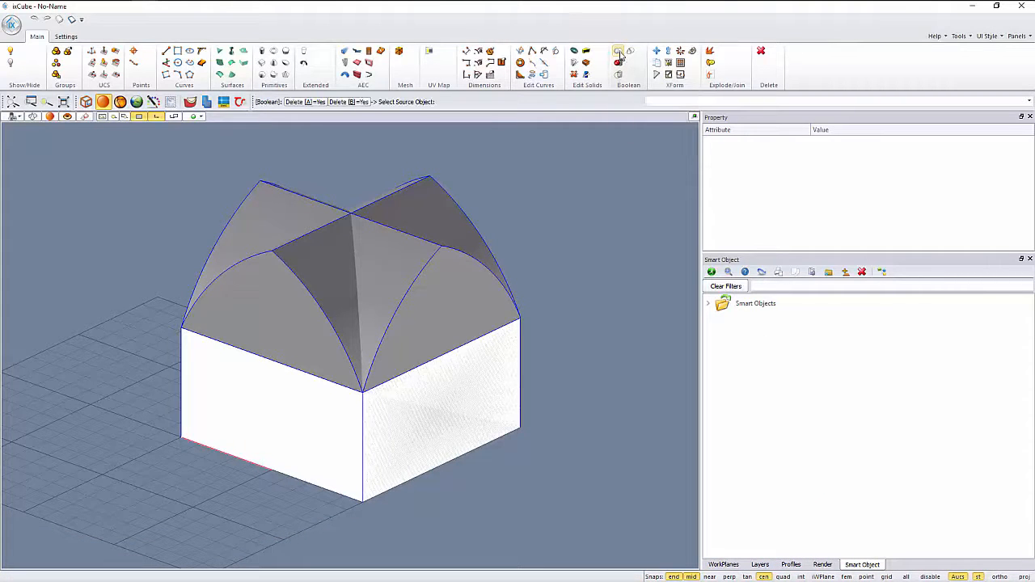
click(281, 214)
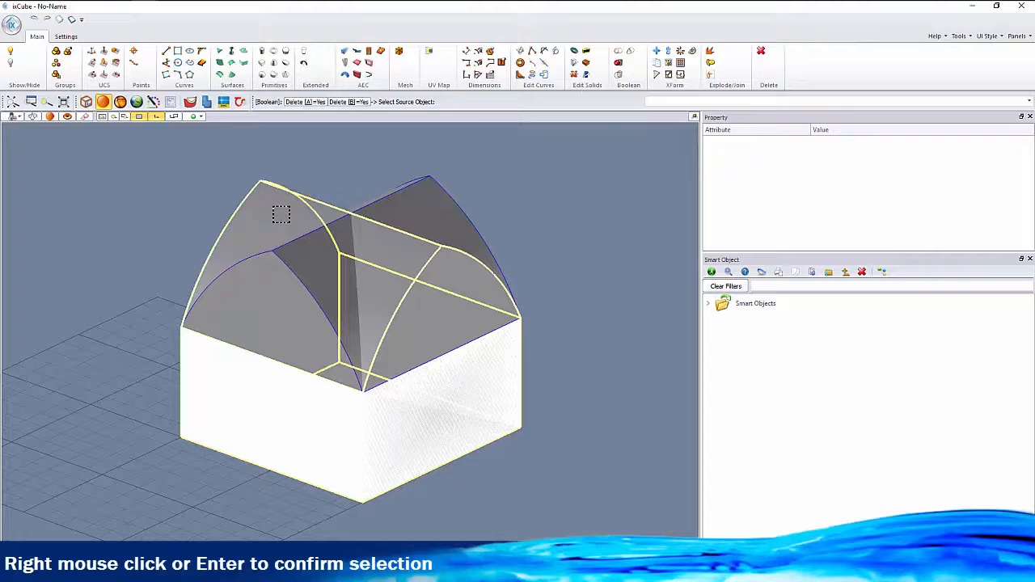
right_click(431, 202)
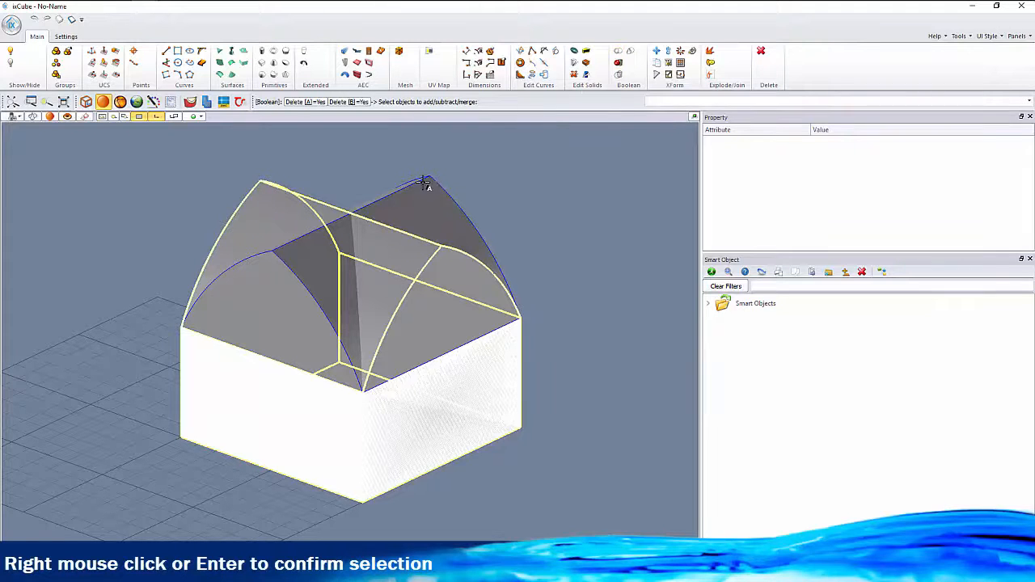
click(427, 184)
right_click(484, 202)
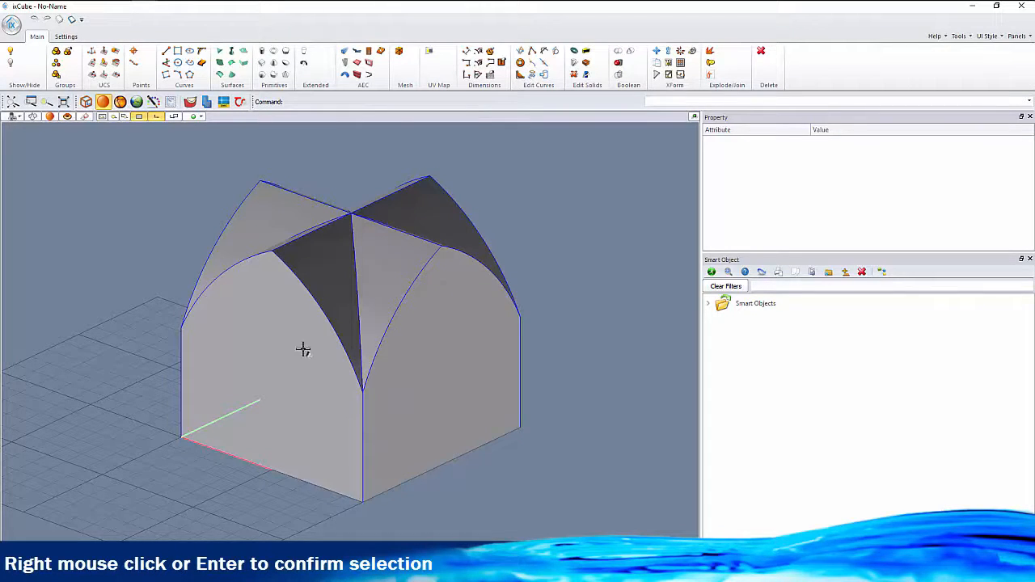
Offset the arched outline of the solid's side face inward, using both arcs and both vertical edges
mouse_move(303, 349)
middle_down()
mouse_move(308, 363)
mouse_move(355, 360)
mouse_move(291, 372)
mouse_move(293, 339)
mouse_move(282, 362)
mouse_move(295, 364)
middle_up()
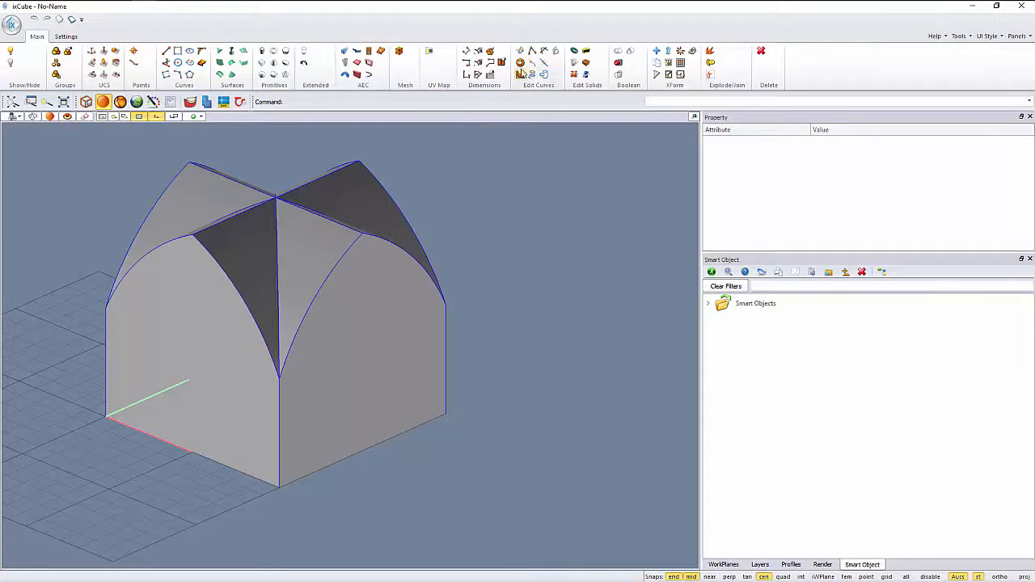
click(521, 65)
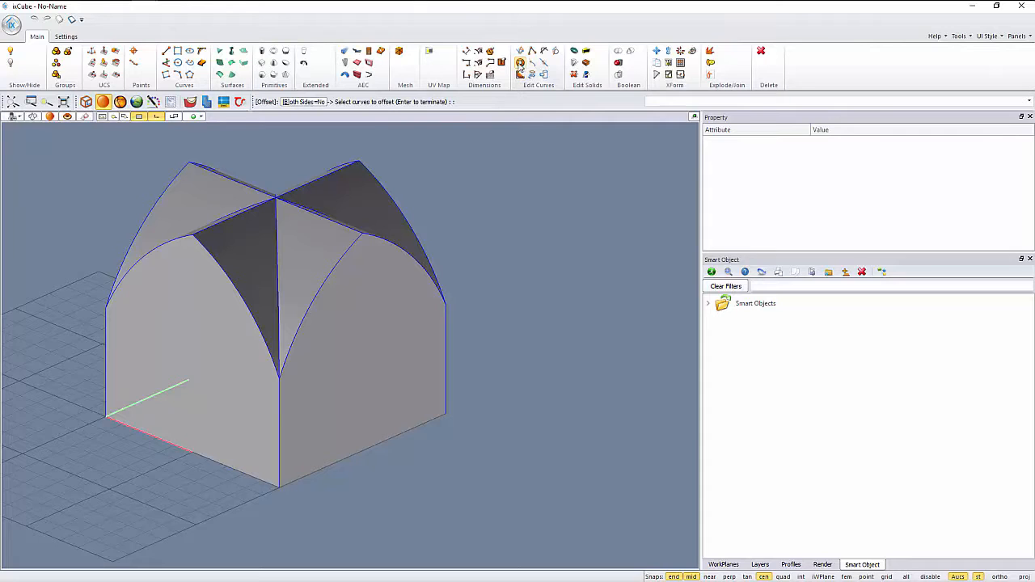
scroll(339, 279, up, 2)
click(332, 263)
middle_drag(365, 273, 415, 225)
click(411, 269)
click(500, 364)
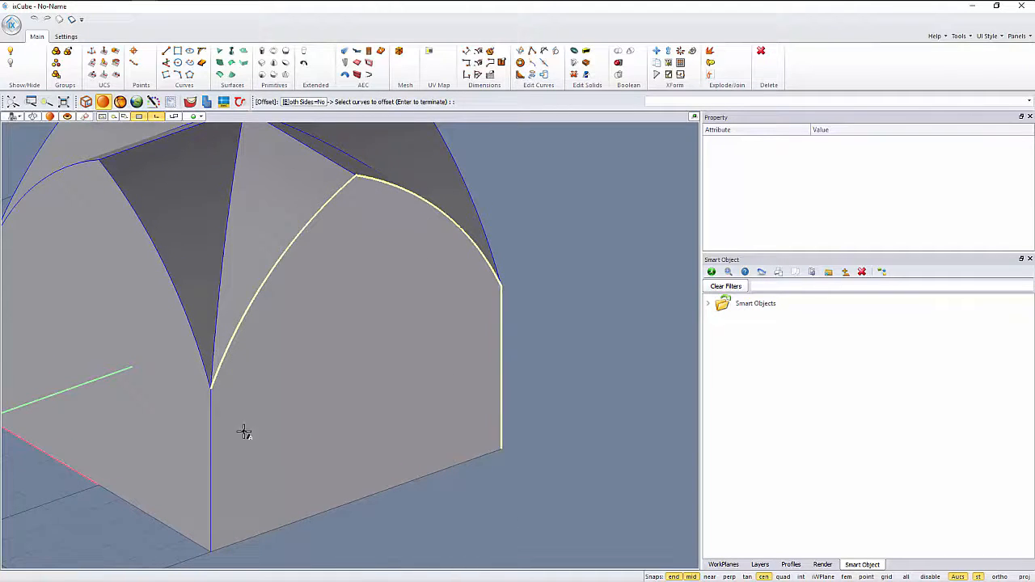
click(210, 445)
key(Return)
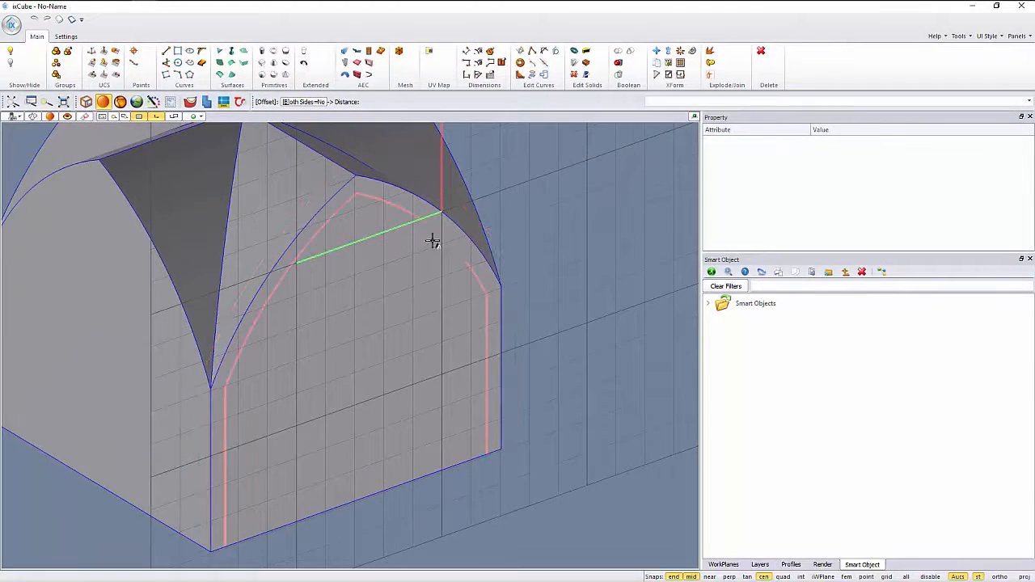
click(433, 241)
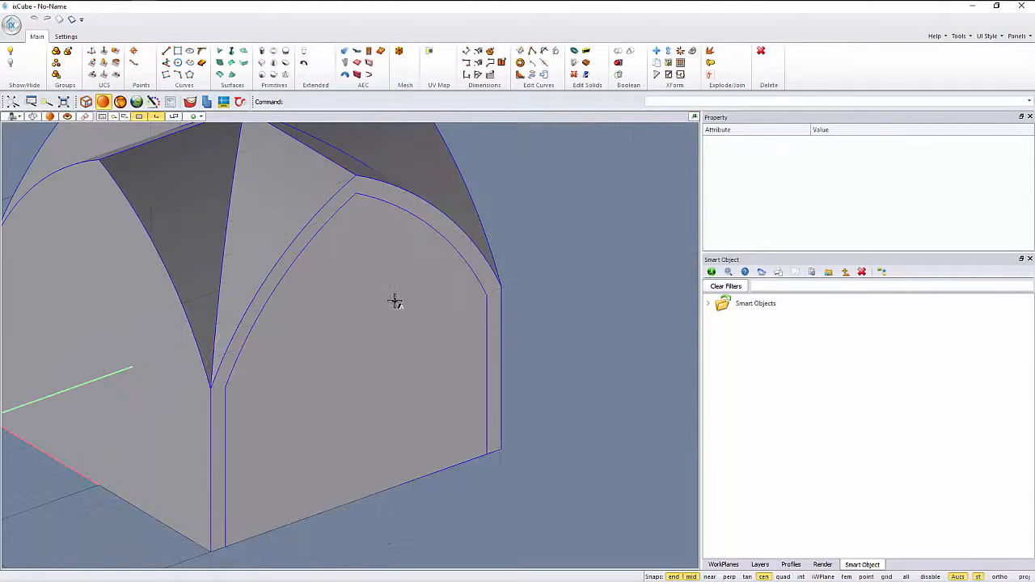
Offset the arched outline of the adjacent front face inward by 0.5, including both arcs and both vertical edges
middle_drag(395, 300, 72, 294)
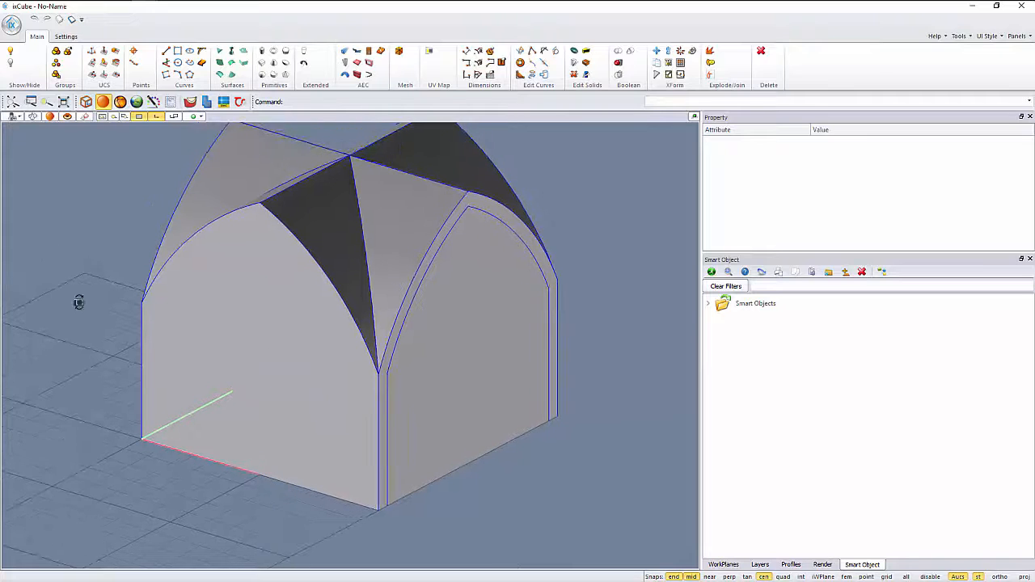
key(Return)
scroll(203, 257, up, 2)
click(214, 227)
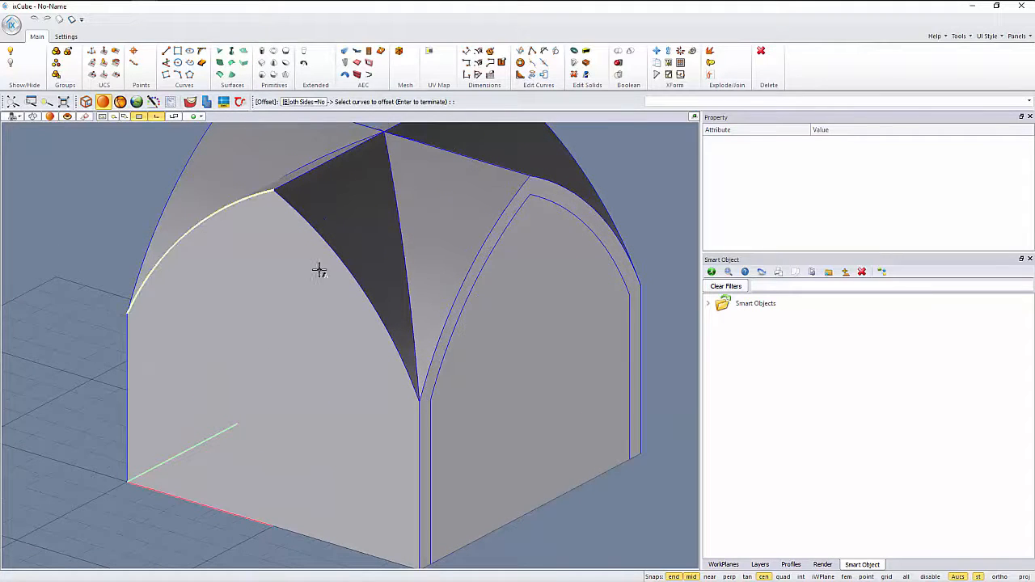
click(332, 253)
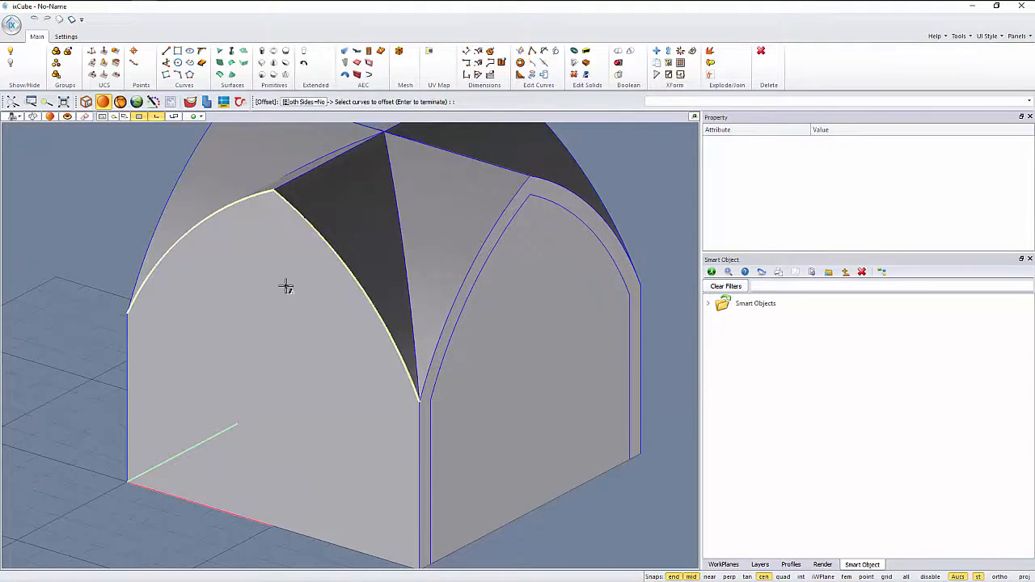
click(128, 375)
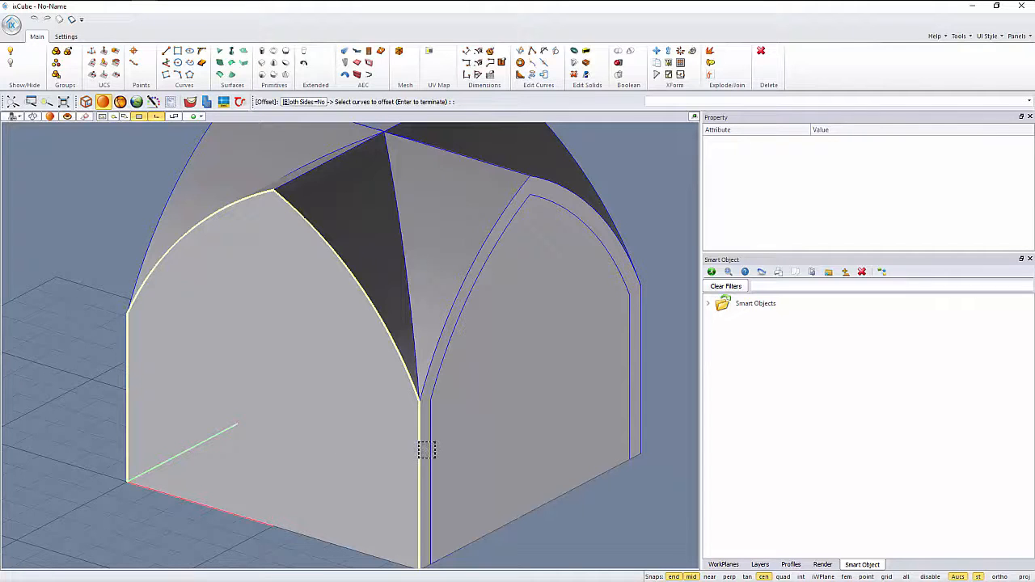
key(Return)
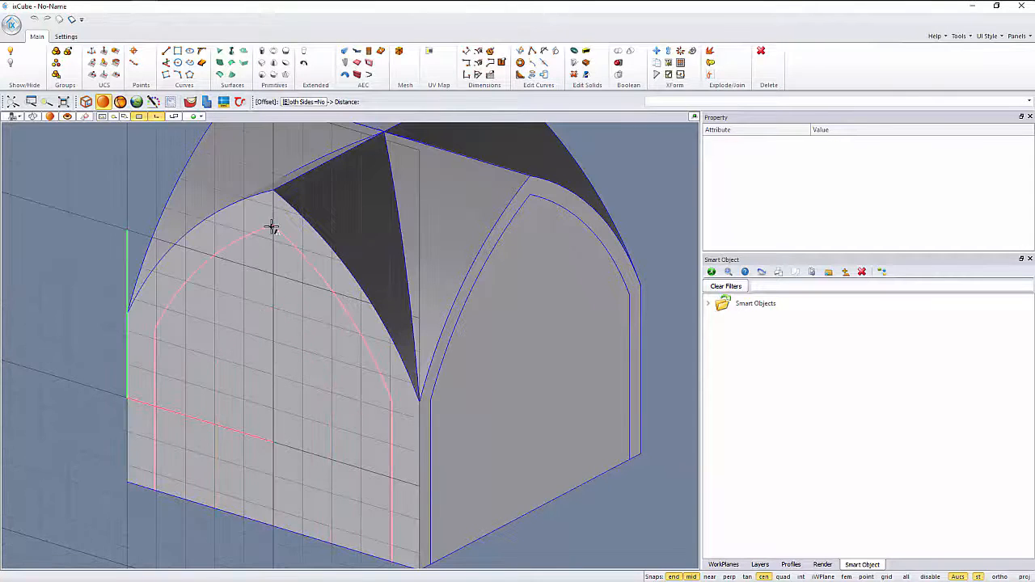
text(0.5)
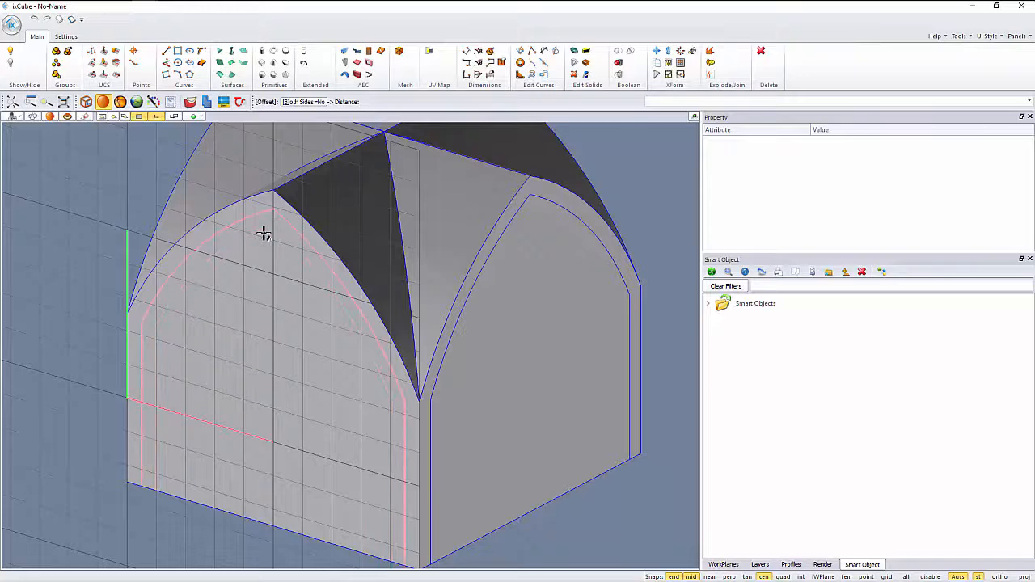
key(Return)
middle_drag(223, 283, 199, 261)
scroll(337, 291, down, 2)
shift+middle_drag(345, 348, 335, 347)
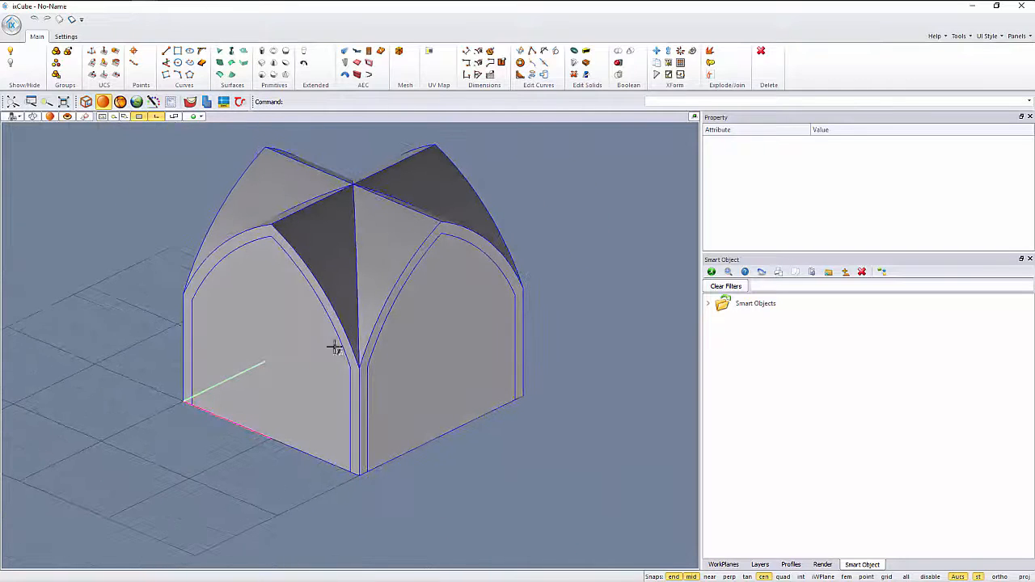
In AUCS mode, push the inner arched faces of the side and front through the solid's full depth to open archways both ways
click(424, 388)
click(492, 468)
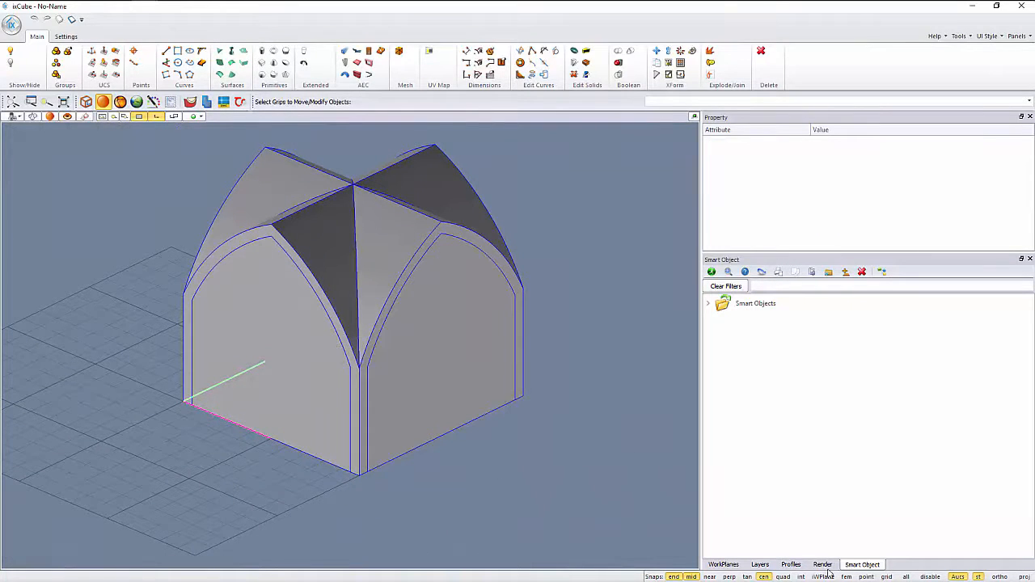
click(959, 576)
scroll(452, 244, up, 3)
scroll(511, 301, down, 3)
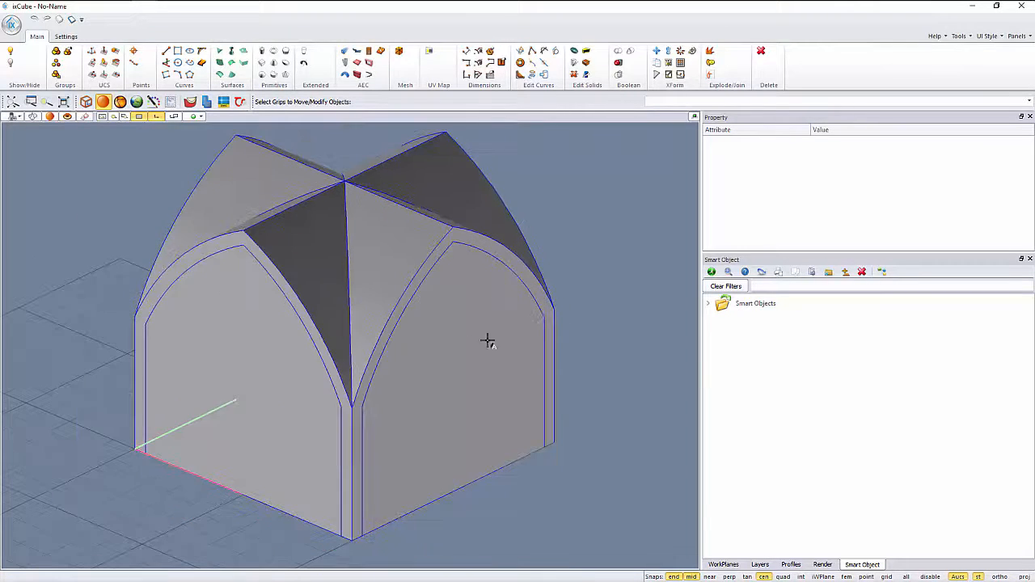
click(411, 384)
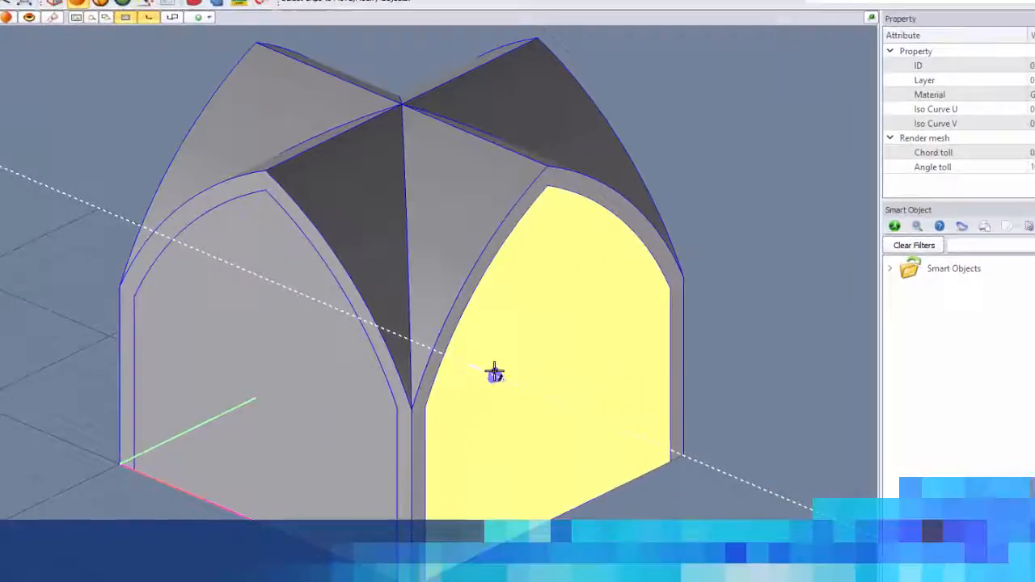
drag(494, 371, 37, 237)
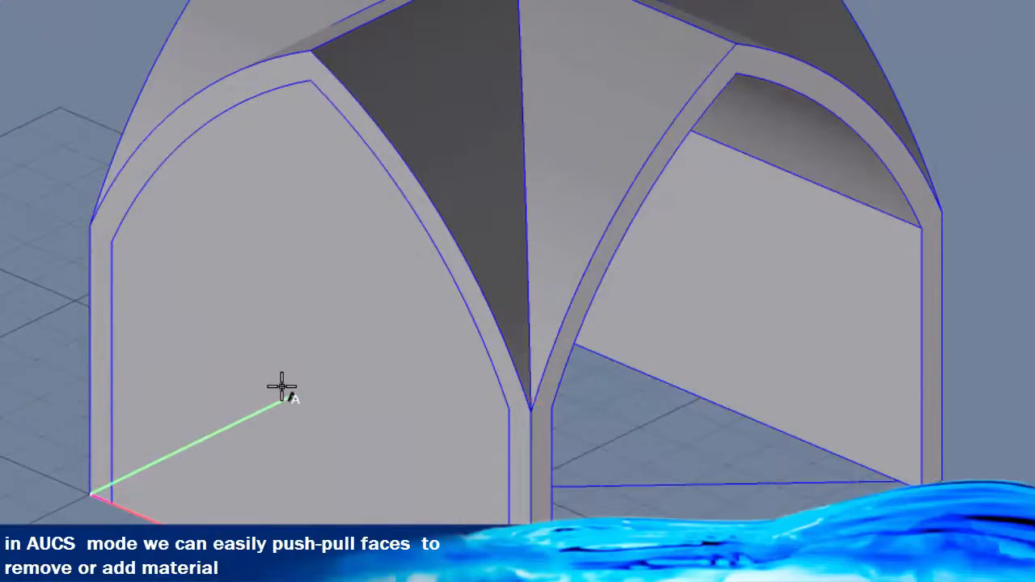
drag(282, 387, 1003, 287)
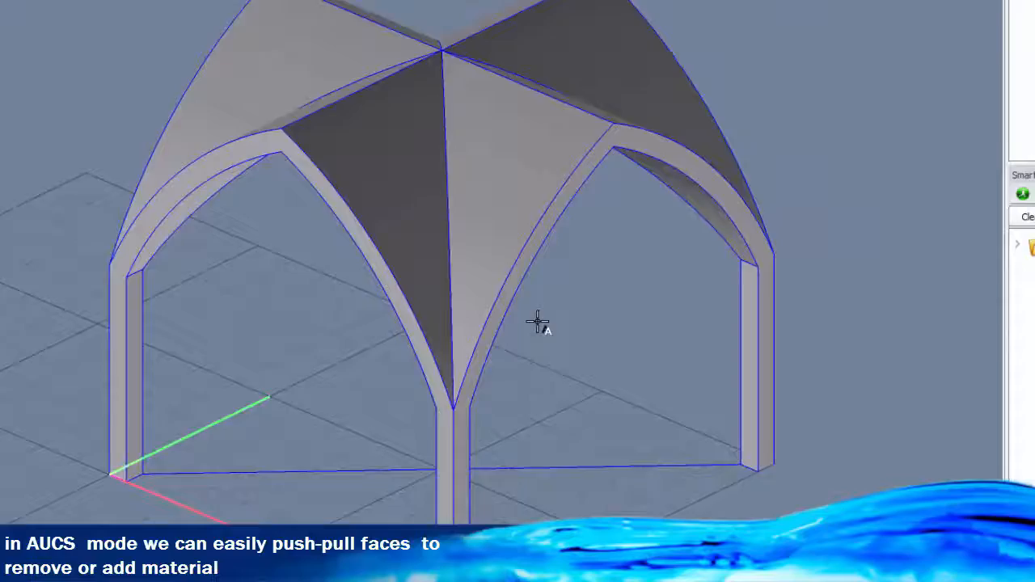
scroll(485, 315, down, 3)
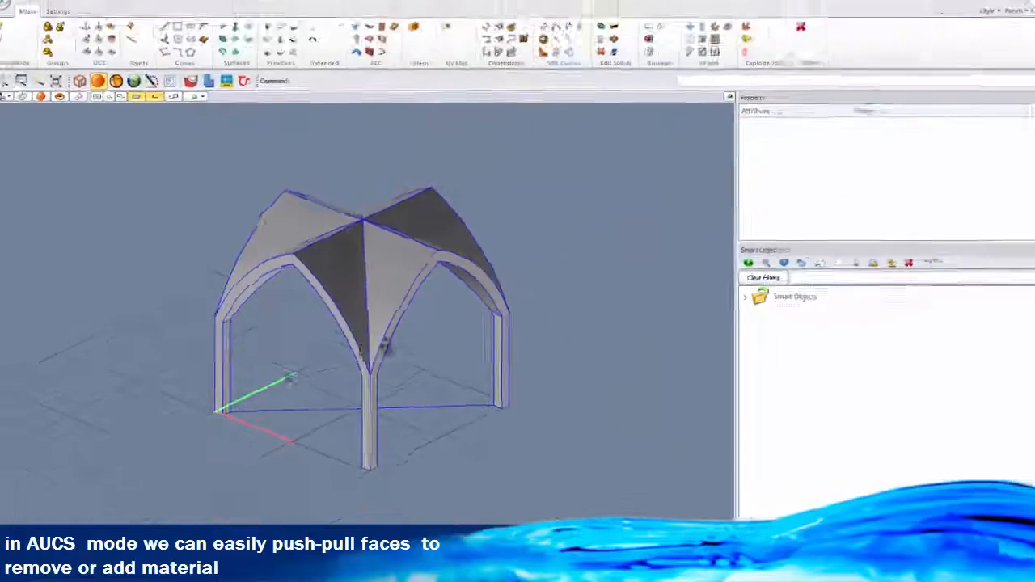
Copy the open vault repeatedly end to end, snapping to the pillar base endpoints, to form a straight row of five bays
middle_drag(482, 323, 624, 320)
middle_drag(432, 291, 419, 343)
middle_drag(335, 367, 275, 346)
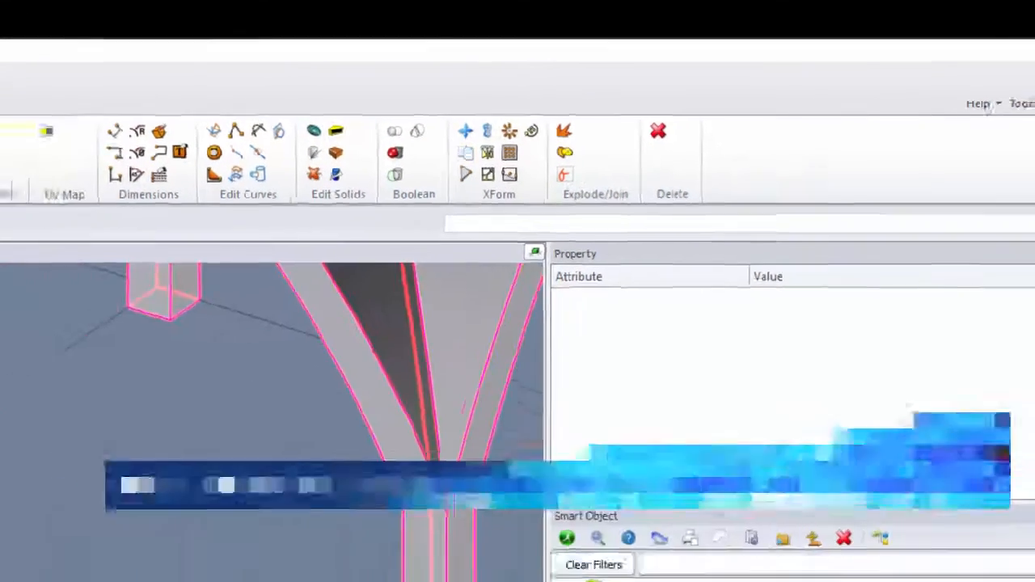
scroll(360, 407, up, 4)
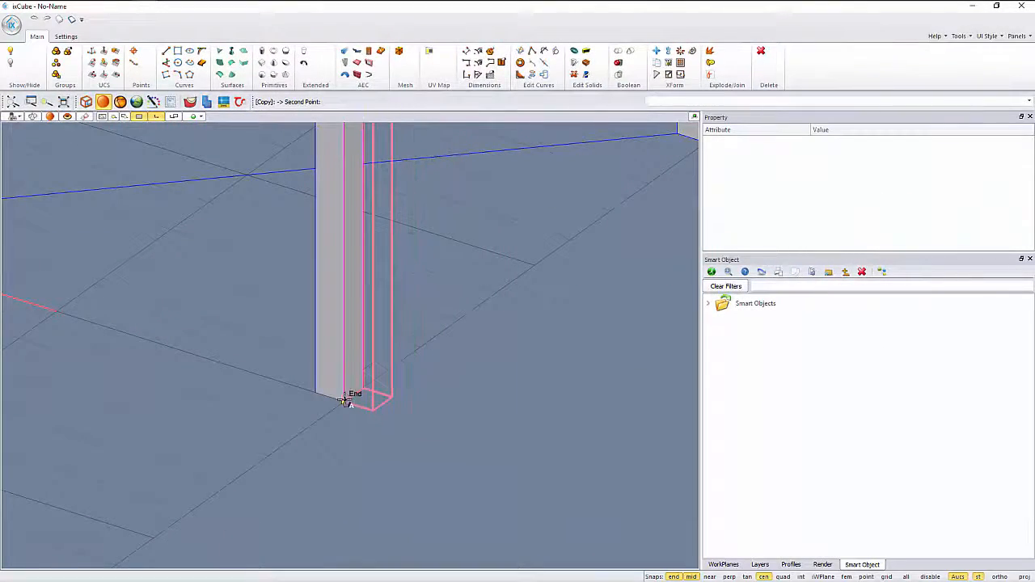
scroll(348, 392, down, 5)
scroll(337, 388, up, 5)
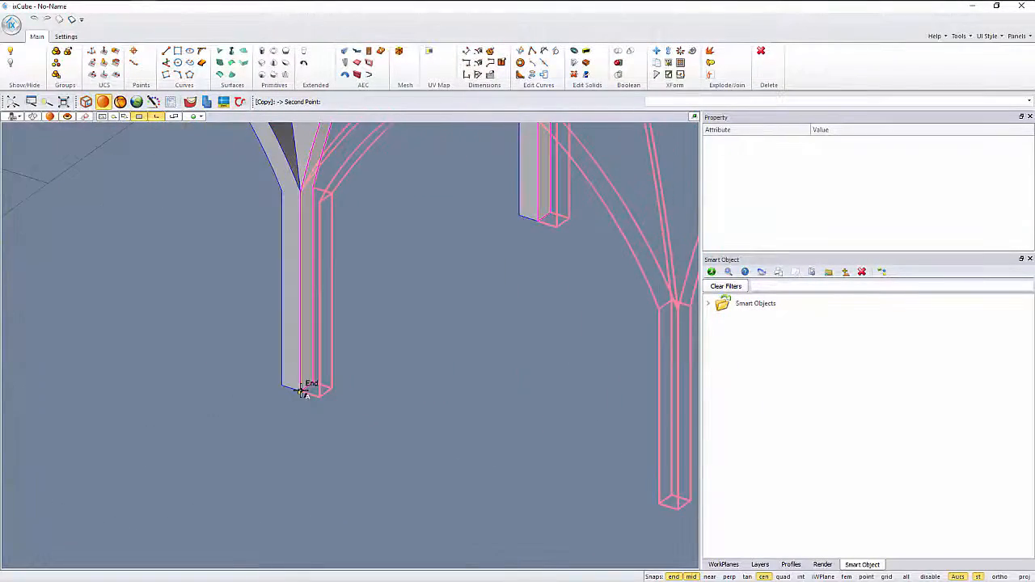
click(301, 390)
scroll(257, 330, down, 3)
scroll(499, 415, up, 2)
click(473, 435)
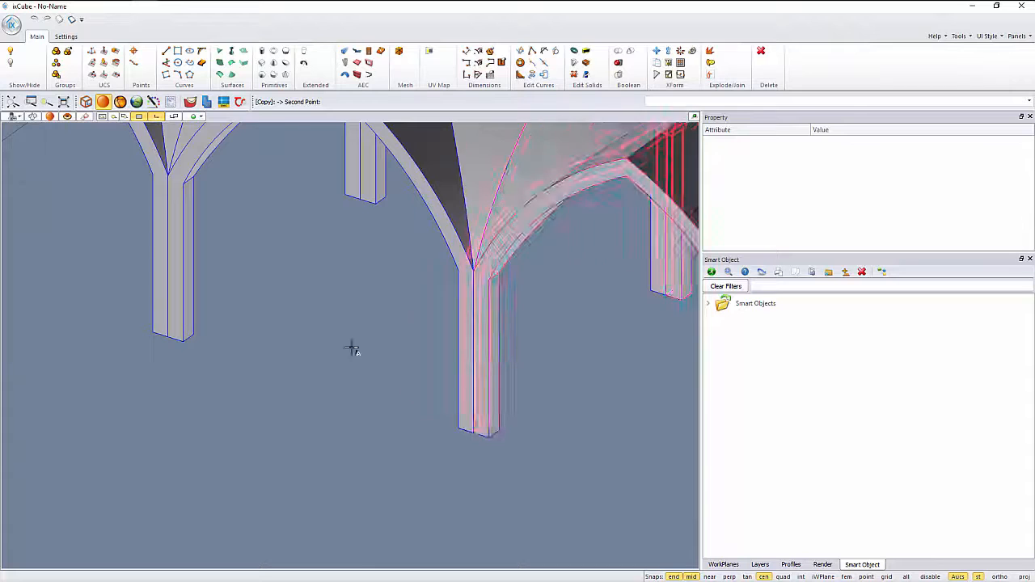
scroll(279, 292, down, 3)
scroll(550, 402, up, 3)
click(524, 423)
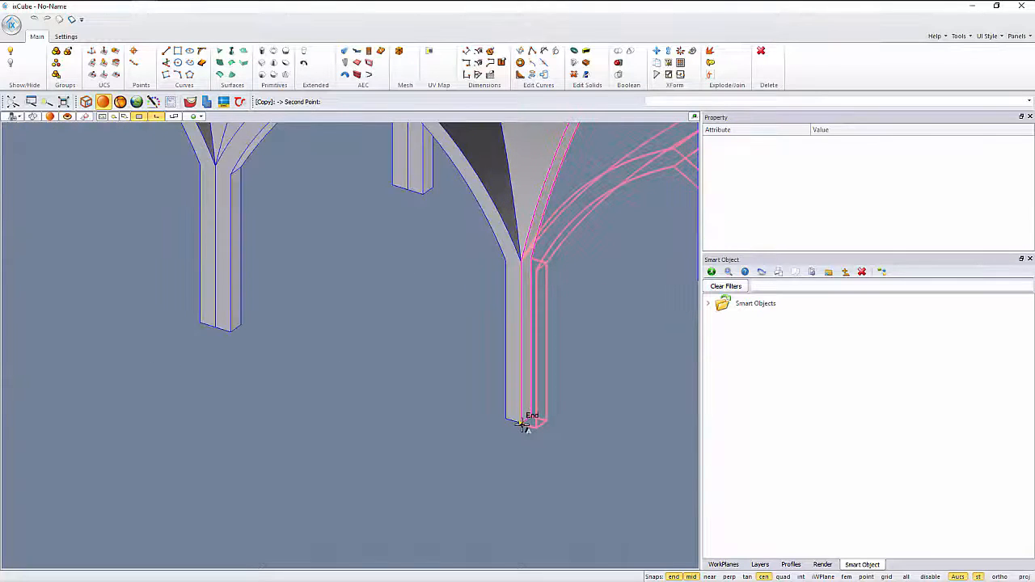
scroll(557, 396, down, 6)
key(Escape)
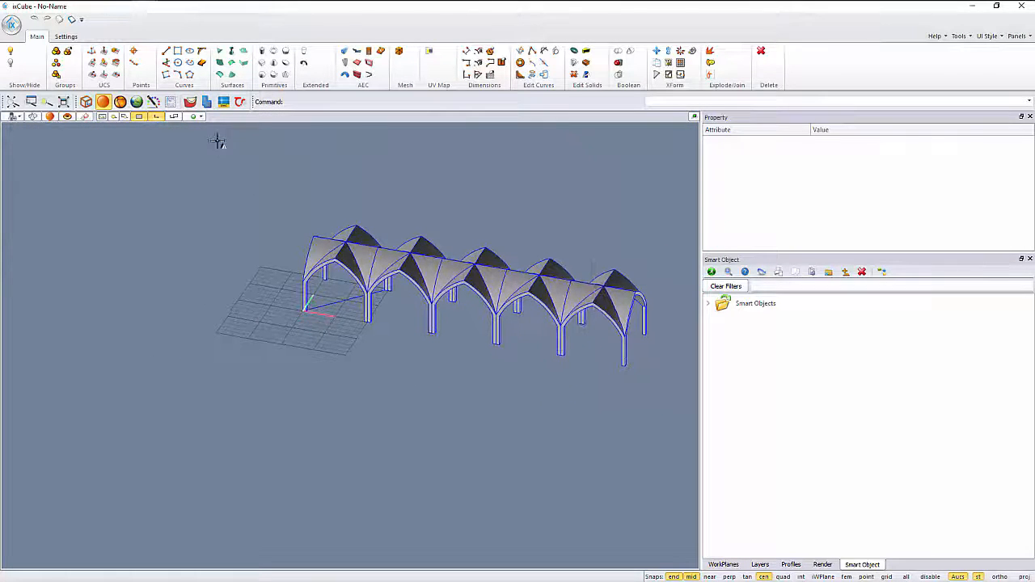
2D-rotate a copy of the whole row a quarter turn about the first pillar's base corner to form a perpendicular wing
drag(219, 139, 677, 415)
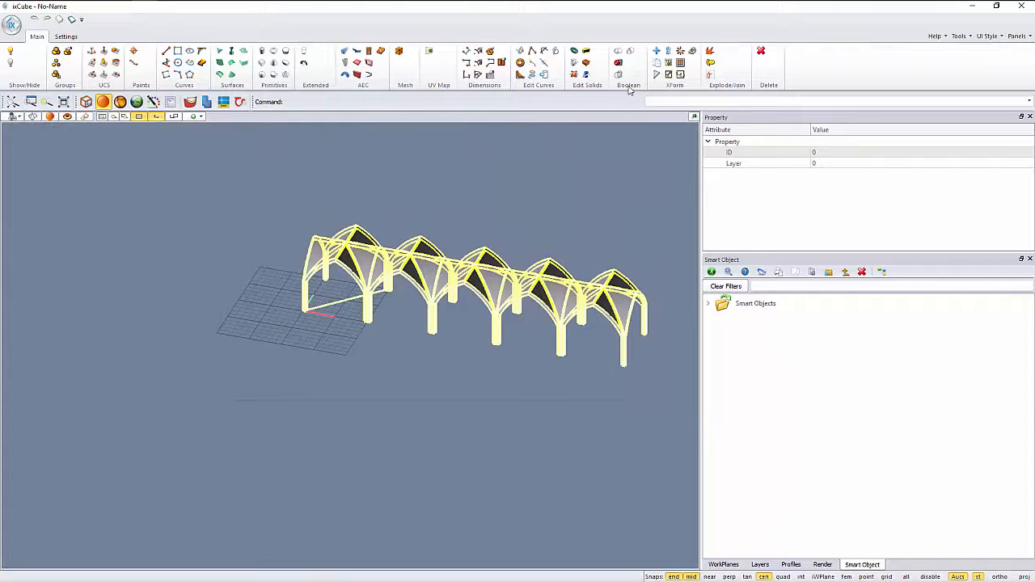
click(656, 75)
key(Return)
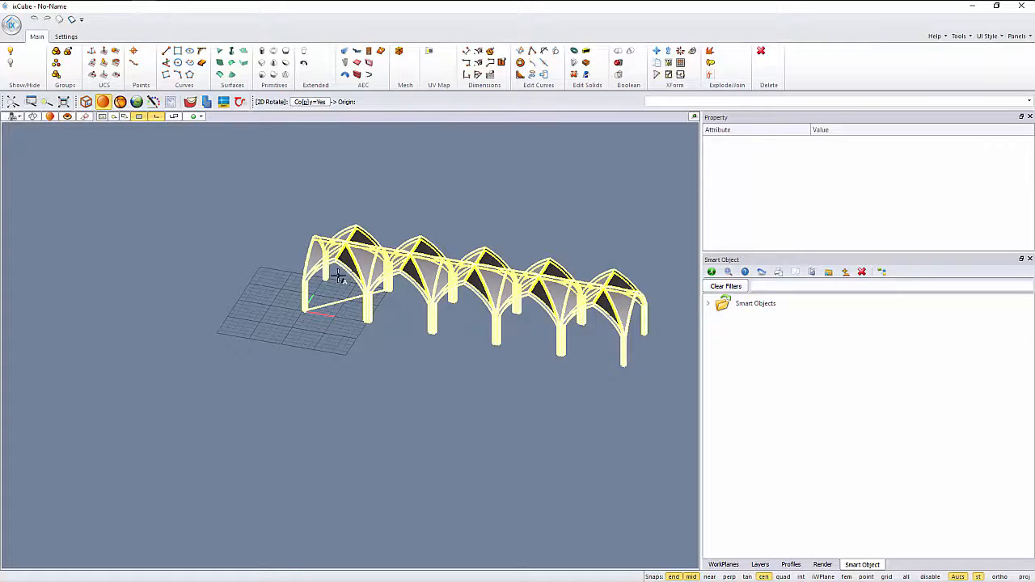
scroll(299, 308, up, 8)
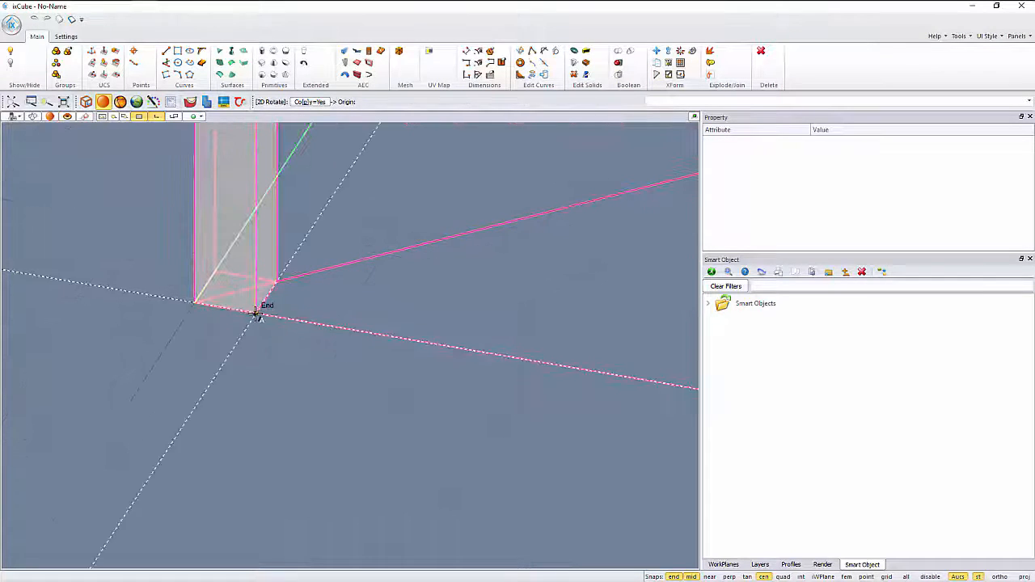
click(256, 312)
click(329, 324)
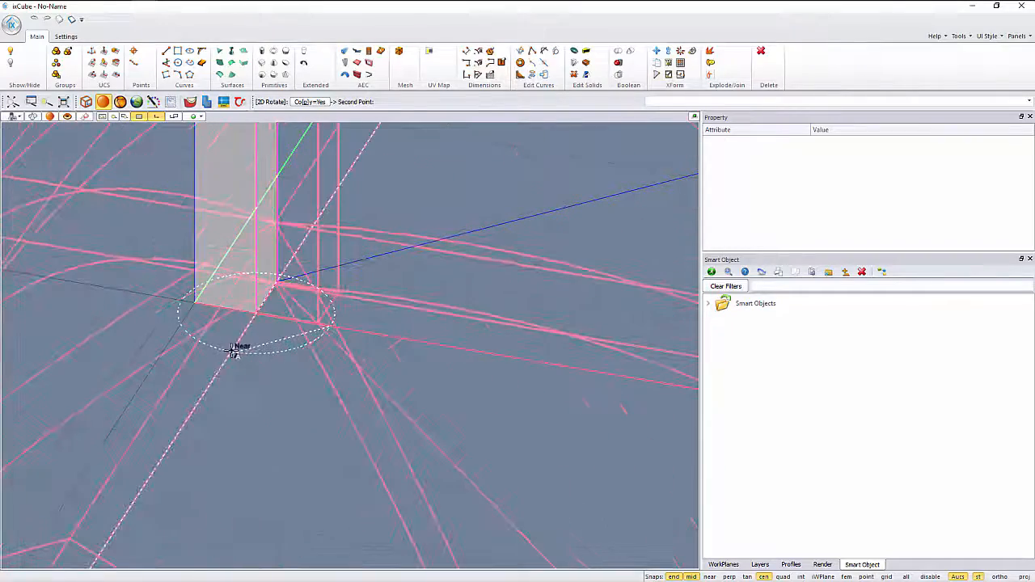
click(236, 353)
scroll(249, 327, down, 4)
scroll(251, 340, down, 5)
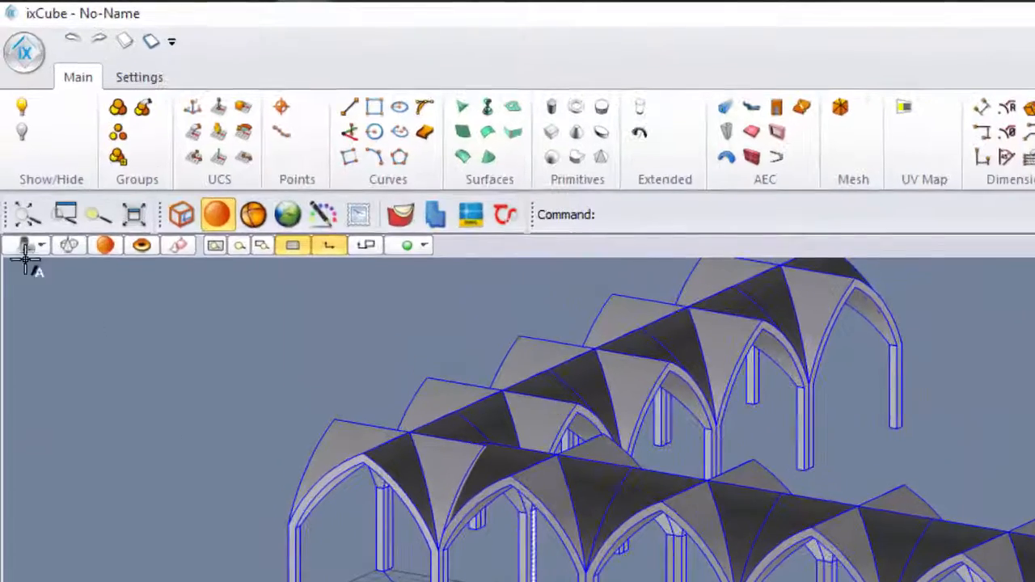
Switch the viewport to perspective projection and examine the vaulted arcade from inside and from above
click(23, 219)
click(36, 377)
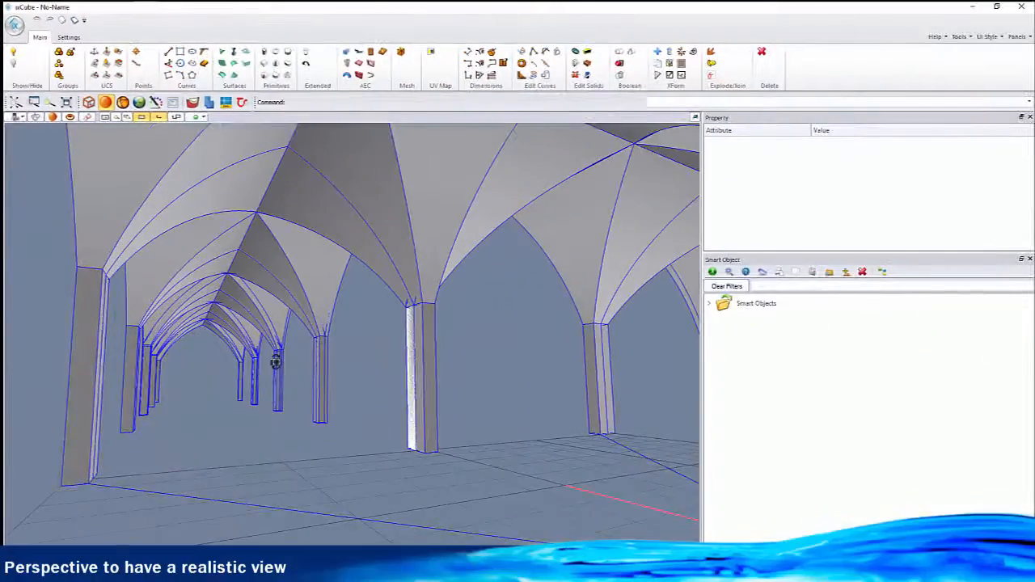
mouse_move(276, 362)
middle_down()
mouse_move(266, 351)
mouse_move(285, 352)
middle_up()
middle_drag(439, 351, 263, 323)
scroll(379, 339, down, 3)
scroll(393, 323, down, 5)
scroll(263, 318, up, 6)
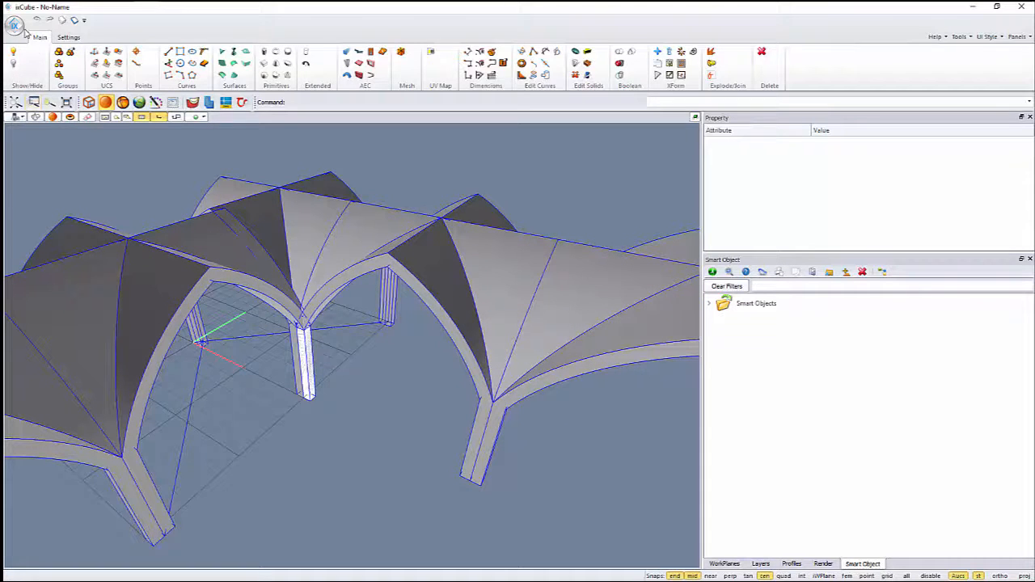
Start a new model from the Default Template
click(15, 25)
click(33, 49)
click(522, 304)
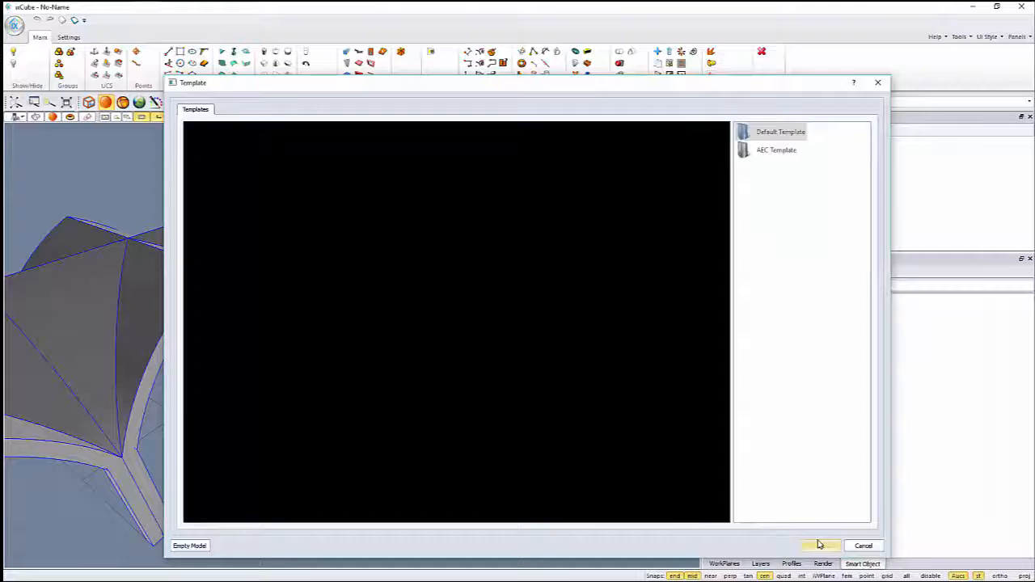
click(818, 545)
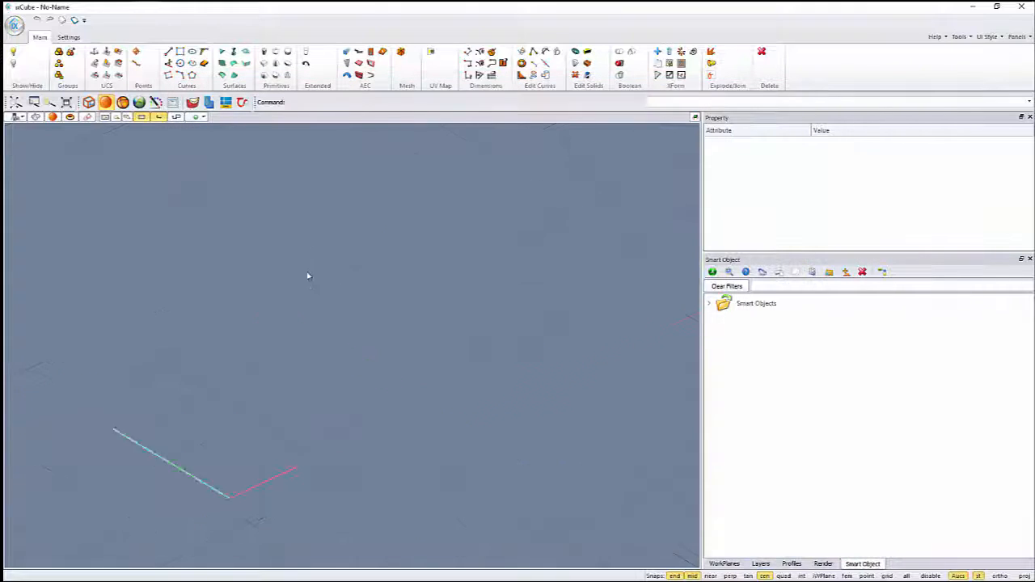
middle_drag(358, 326, 284, 340)
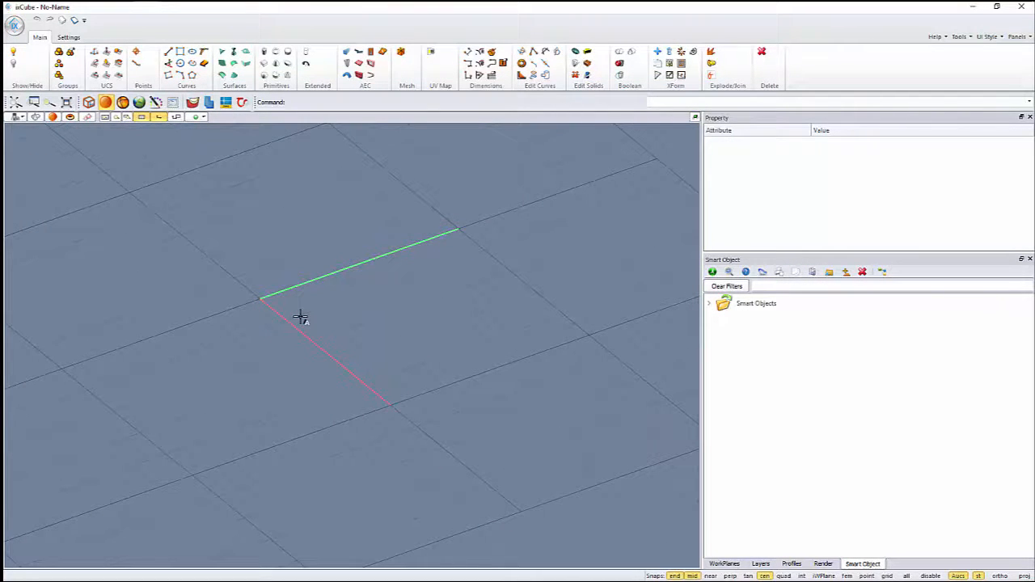
middle_drag(299, 349, 345, 360)
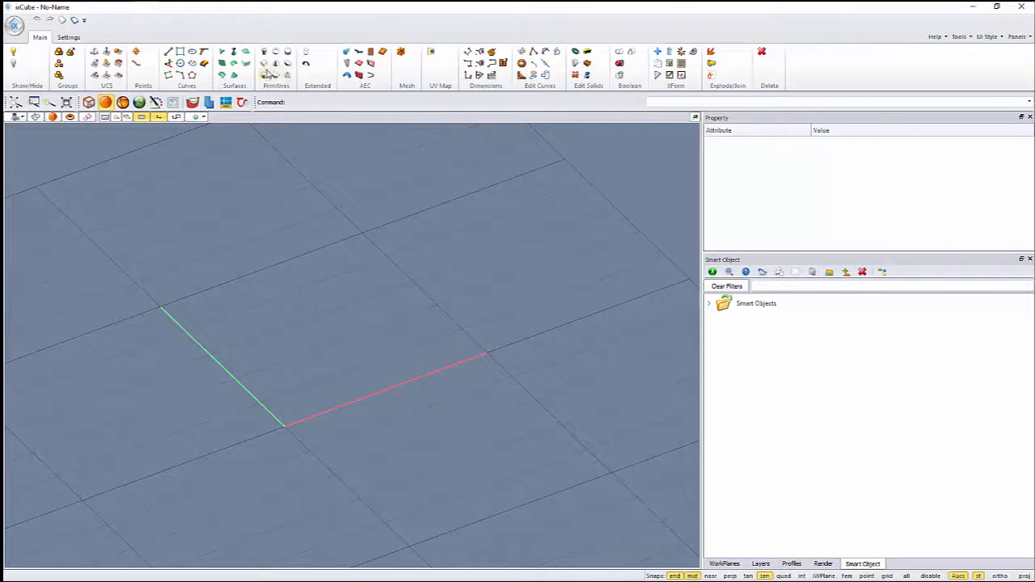
Create a box with one base corner at the origin, the opposite corner at relative coordinates 10,10, and a height of 10
click(264, 67)
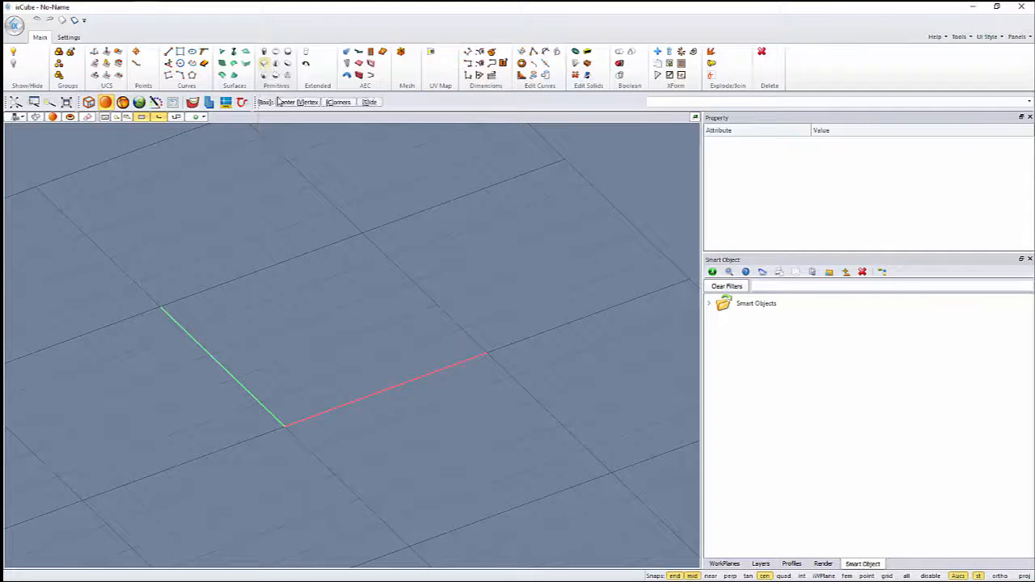
middle_drag(468, 148, 472, 159)
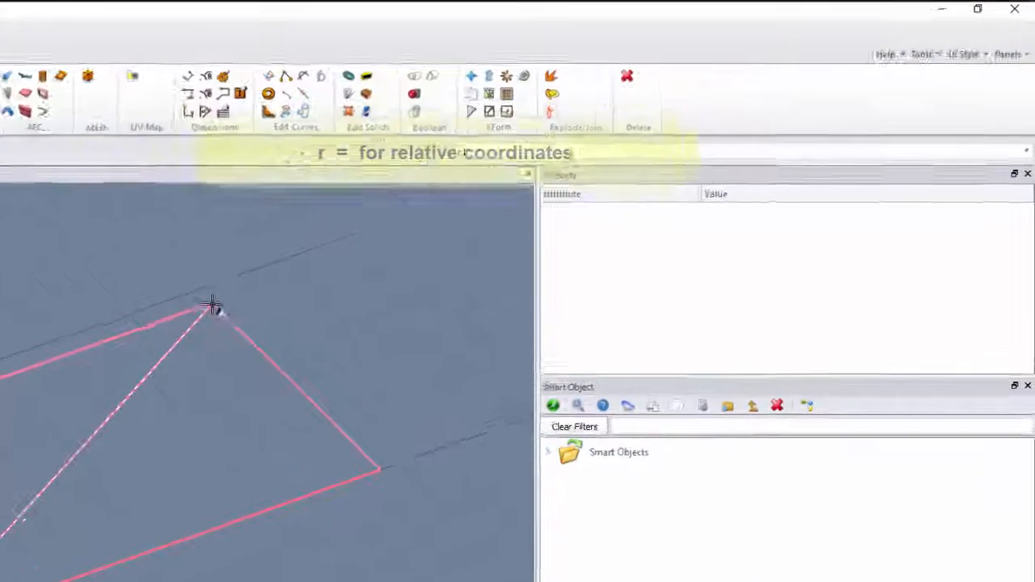
text(10,10)
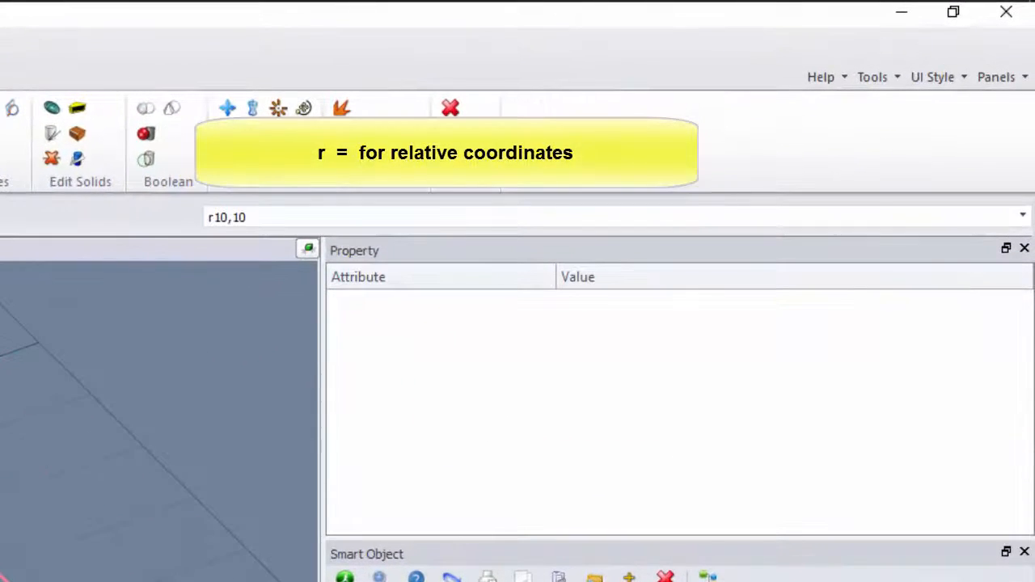
key(Return)
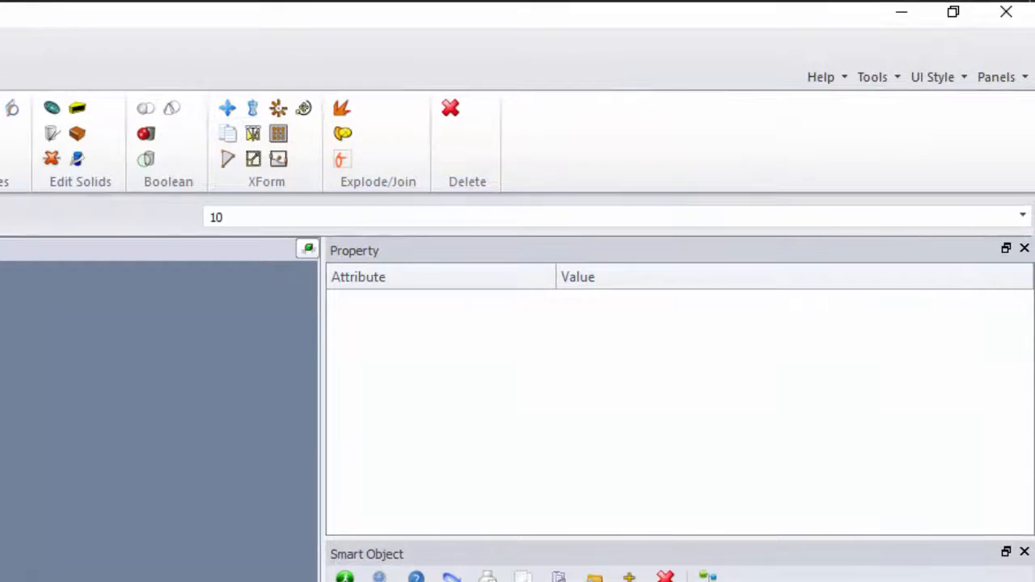
key(Return)
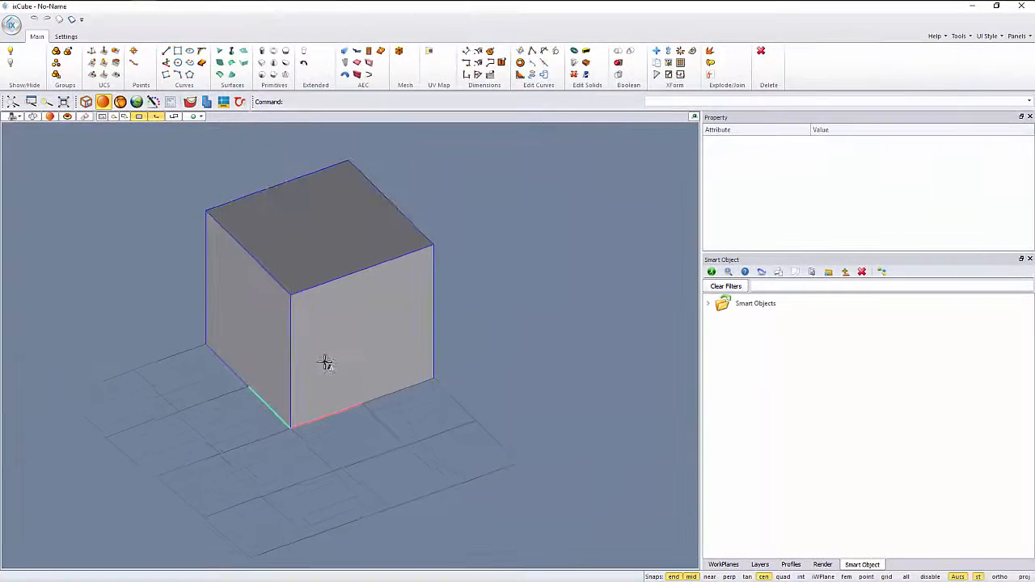
scroll(369, 358, up, 2)
middle_drag(354, 368, 320, 385)
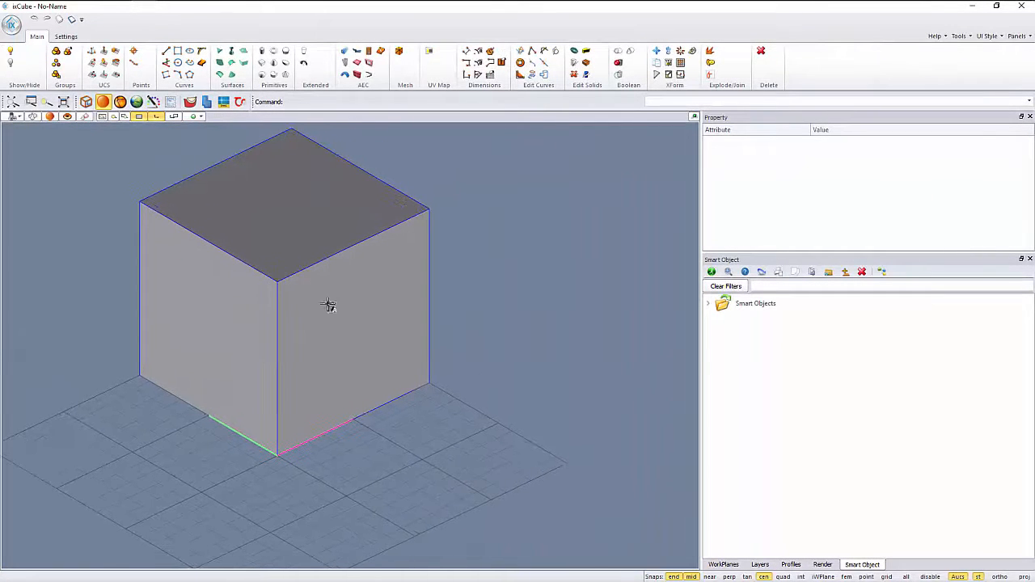
scroll(288, 360, up, 1)
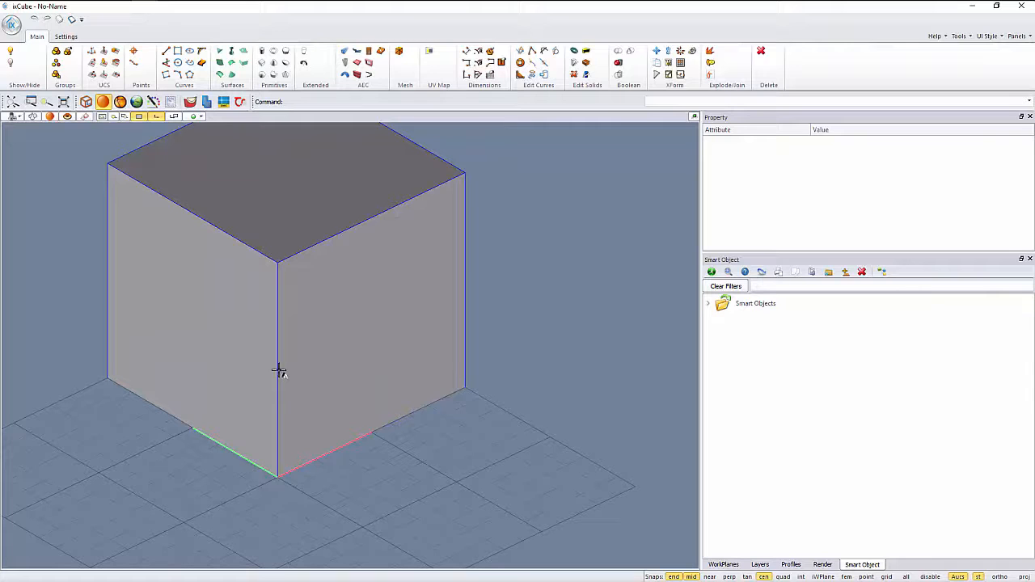
scroll(317, 348, down, 1)
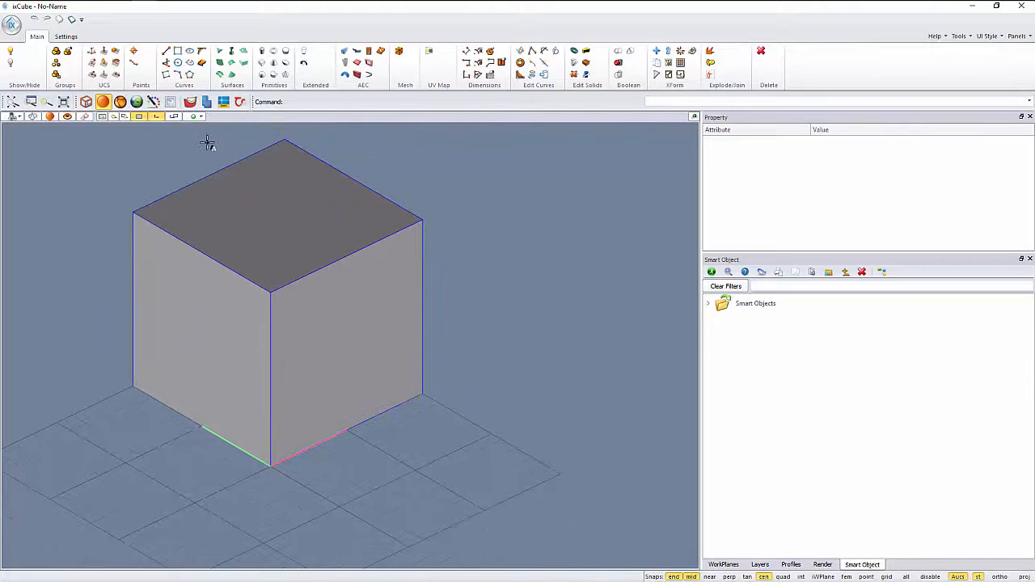
Draw a Start End On arc on the box's front face, joining the vertical edges' midpoints through the upper edge's midpoint
click(179, 73)
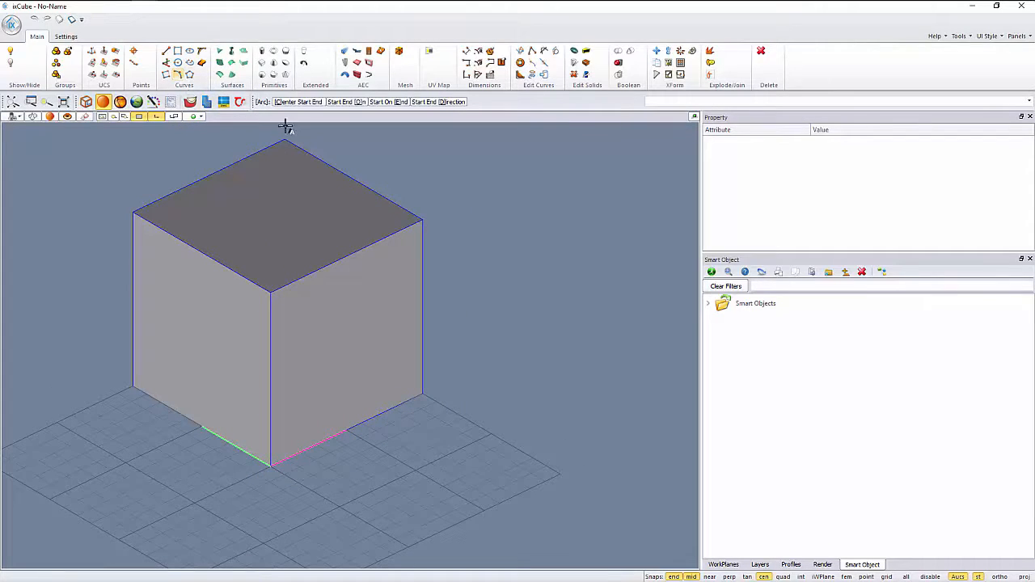
click(344, 102)
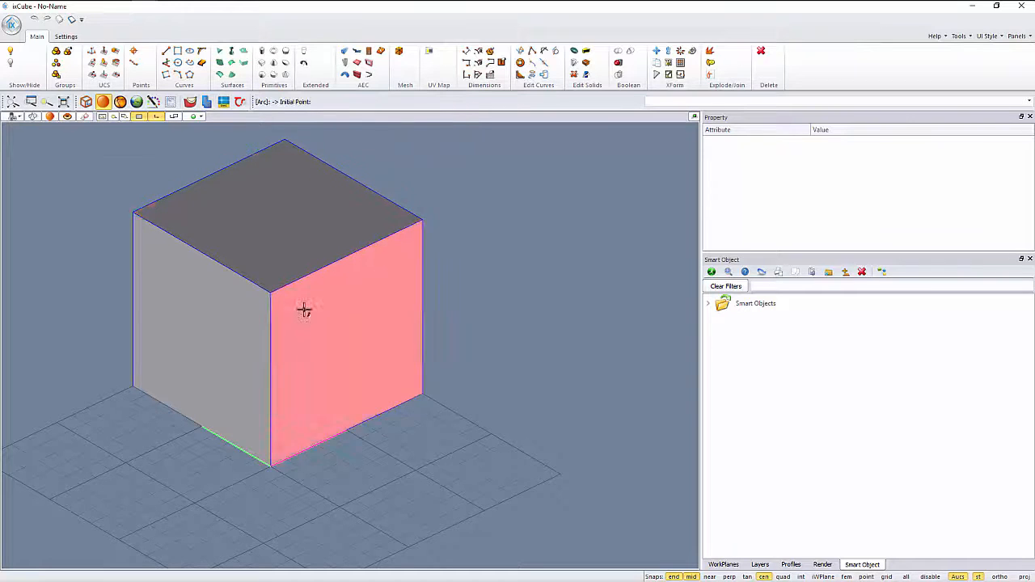
scroll(302, 307, up, 1)
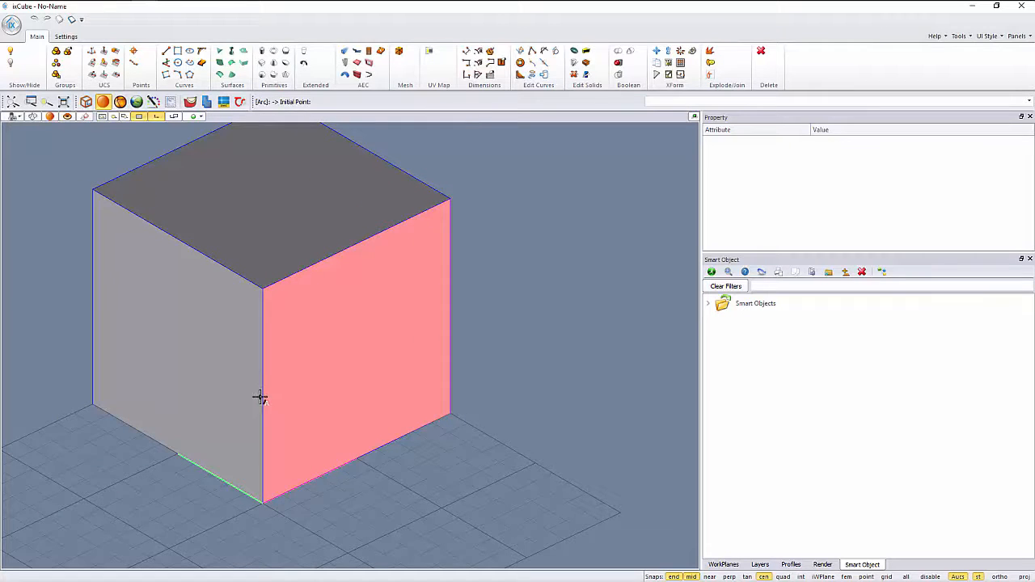
click(263, 395)
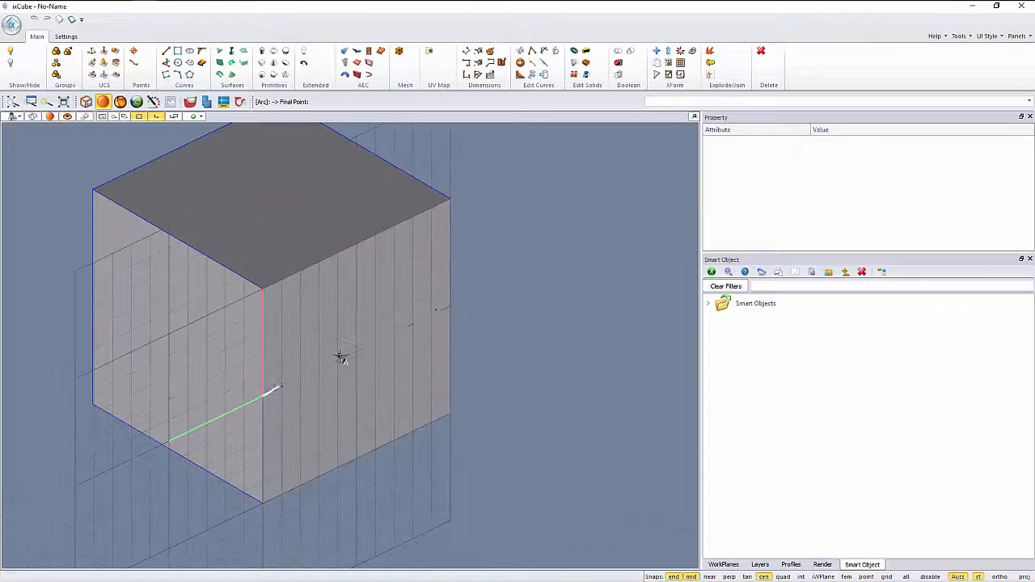
scroll(448, 311, up, 3)
click(456, 303)
scroll(464, 311, down, 4)
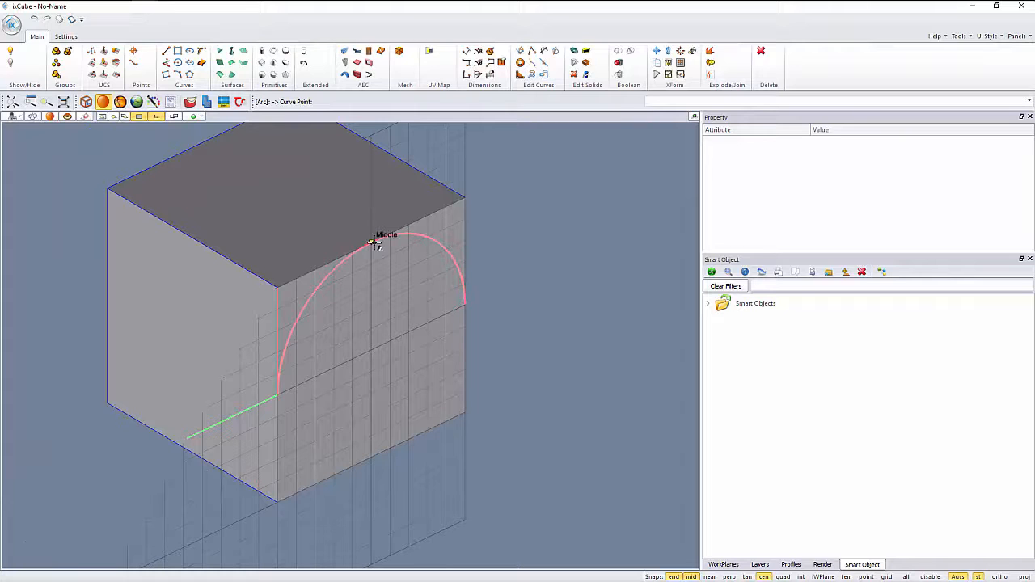
click(374, 243)
scroll(383, 289, down, 3)
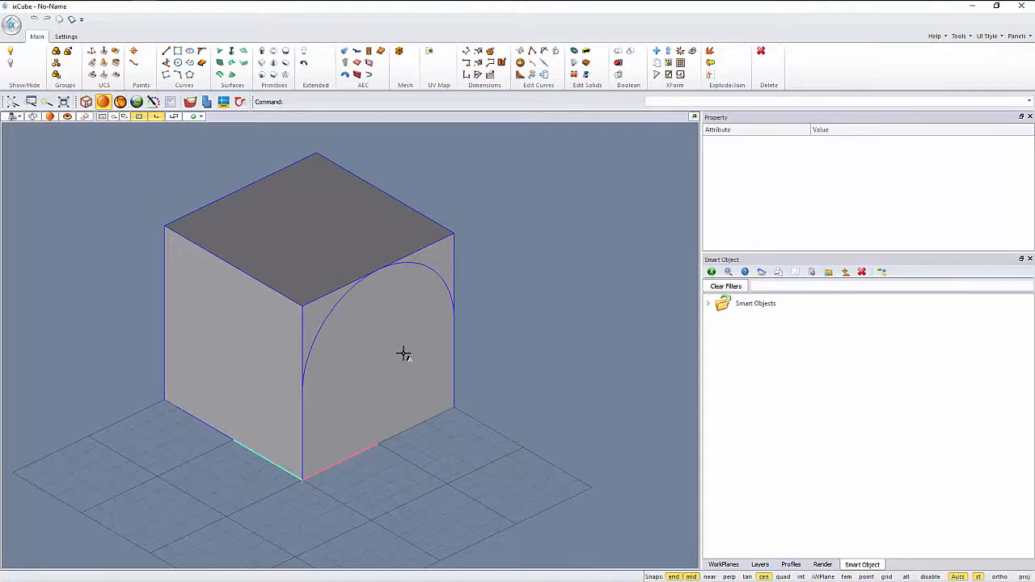
Push both corner regions above the arc back through the box's full depth to form a barrel vault
click(316, 315)
drag(317, 307, 169, 224)
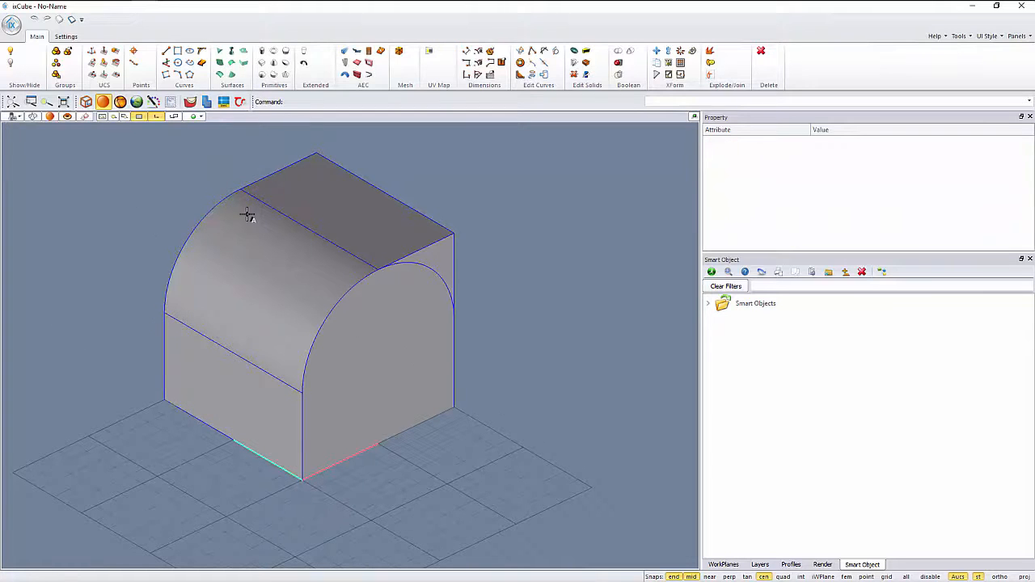
click(432, 255)
drag(432, 247, 219, 190)
middle_drag(266, 312, 399, 273)
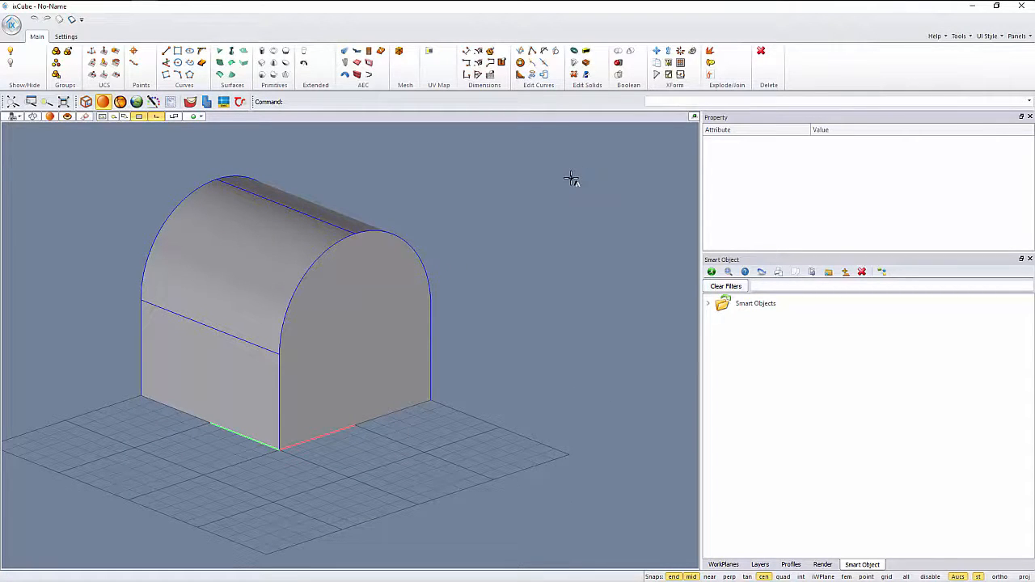
Show the model in wireframe and draw a diagonal line between opposite corners of the vault's base
click(33, 117)
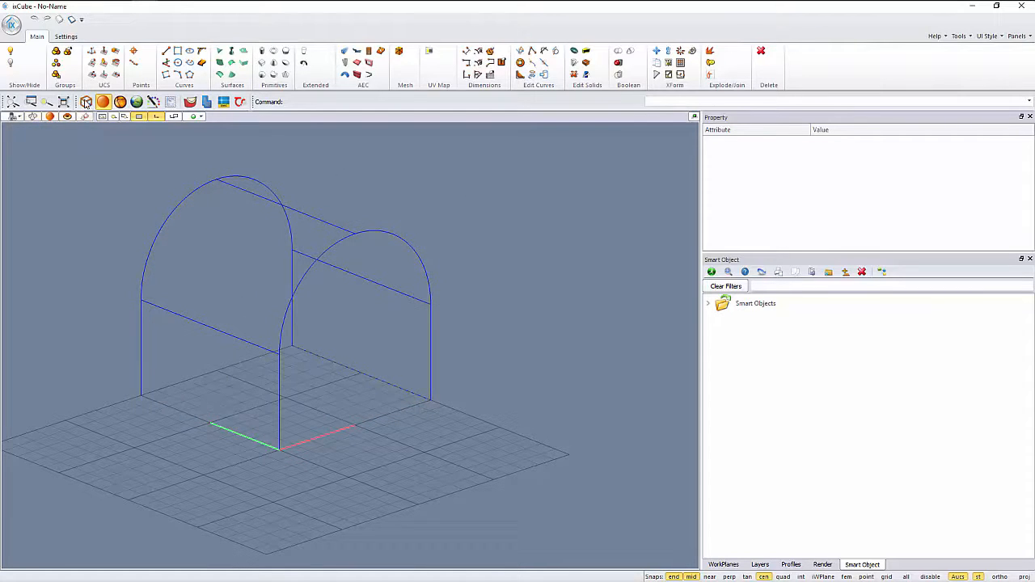
click(166, 52)
click(144, 398)
click(431, 396)
middle_drag(413, 376, 329, 396)
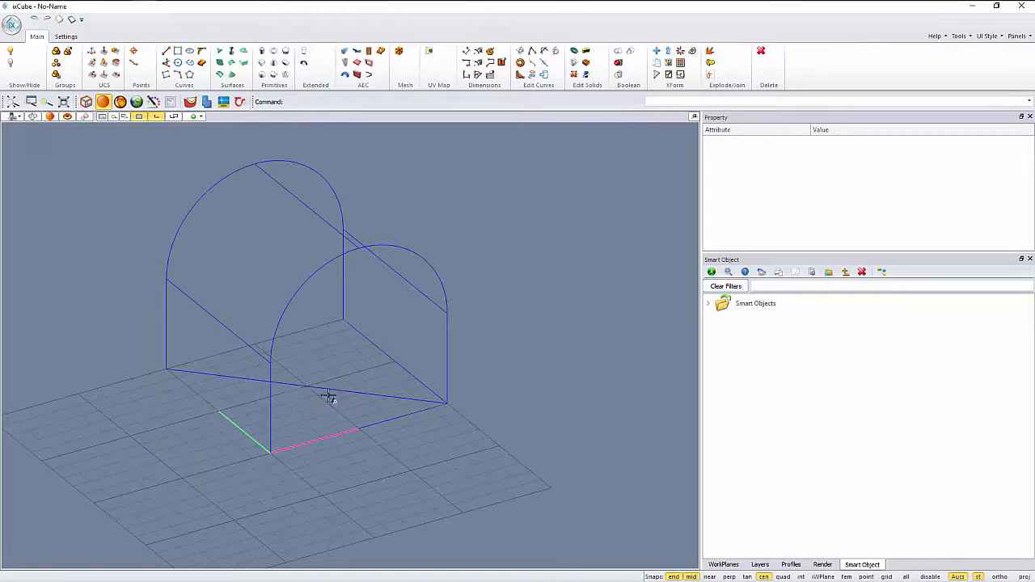
2D-rotate a copy of the barrel vault a quarter turn about the base diagonal's midpoint so the two vaults cross
click(656, 75)
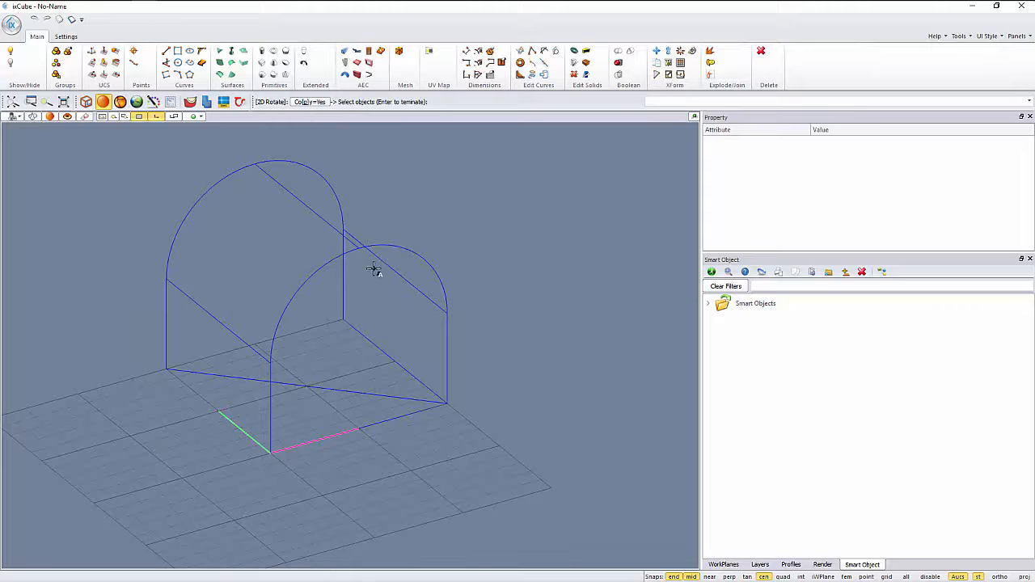
click(354, 243)
key(Return)
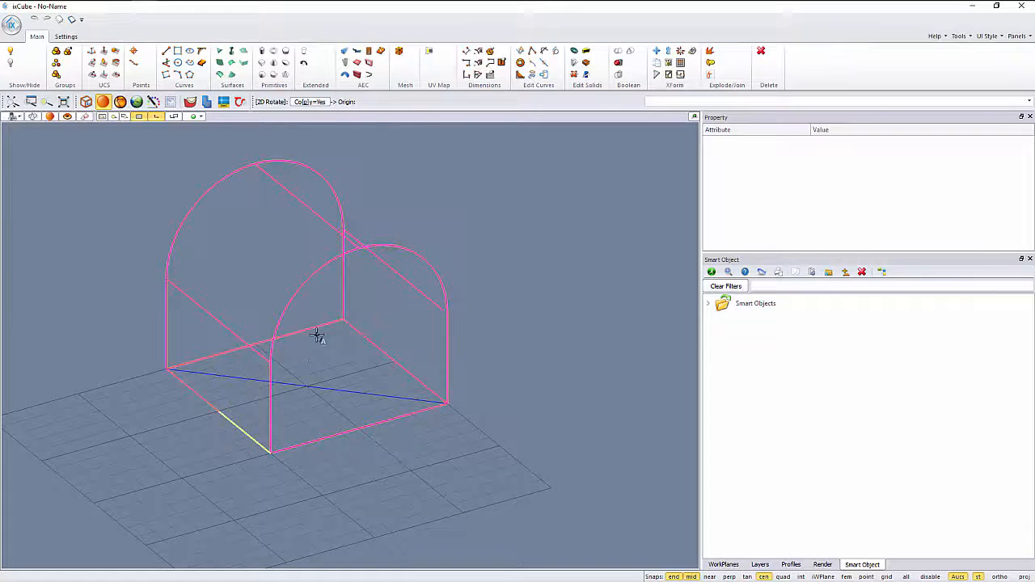
click(307, 387)
click(329, 404)
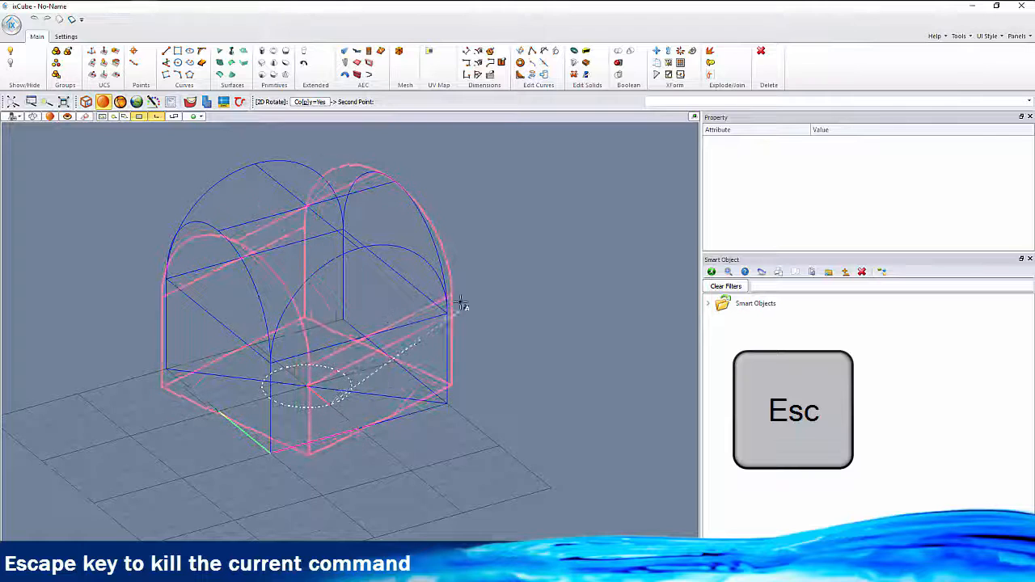
key(Escape)
middle_drag(374, 326, 347, 331)
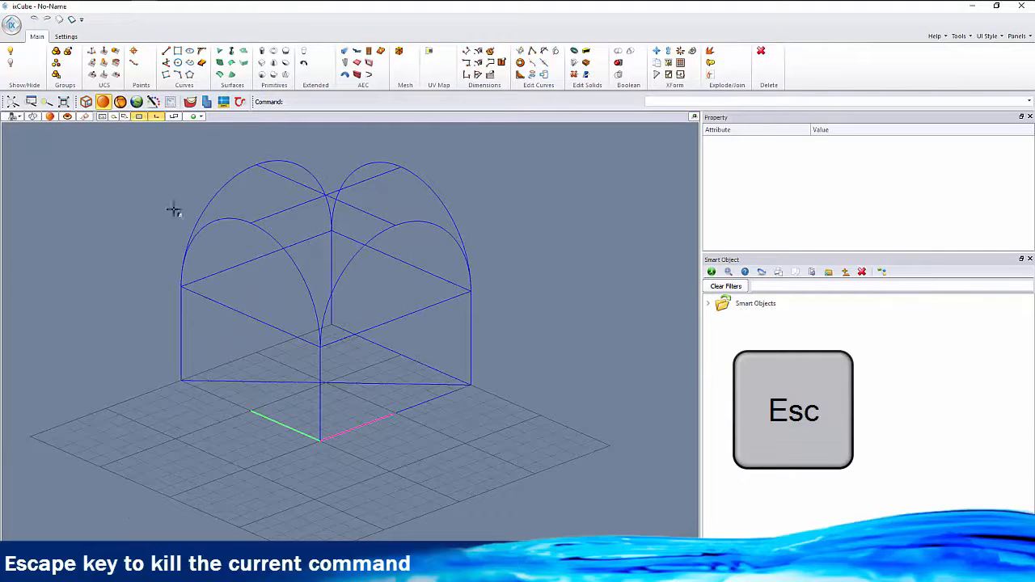
Restore the shaded display and merge the two crossing vaults into one solid with a Boolean union
click(49, 117)
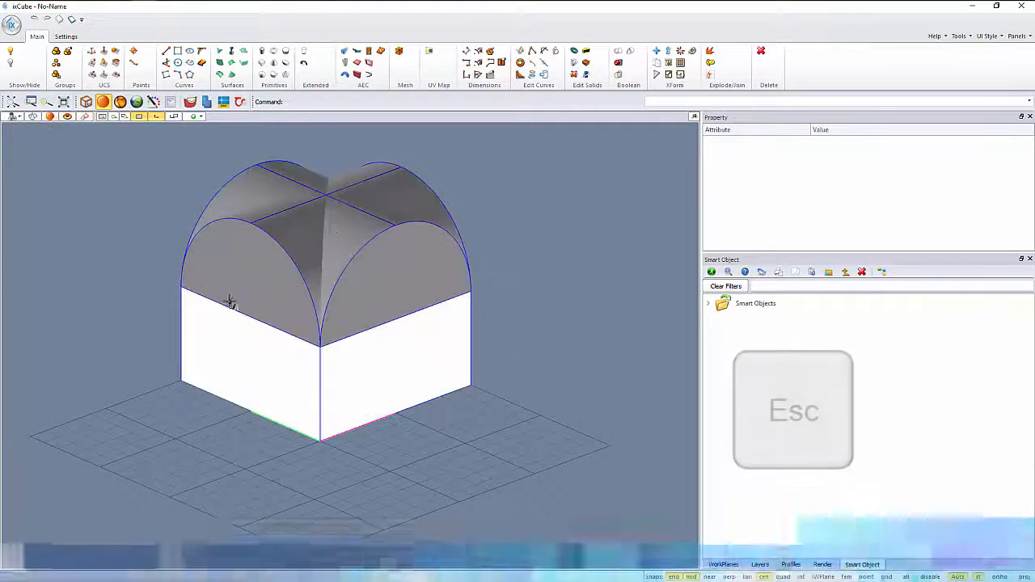
middle_drag(240, 324, 274, 323)
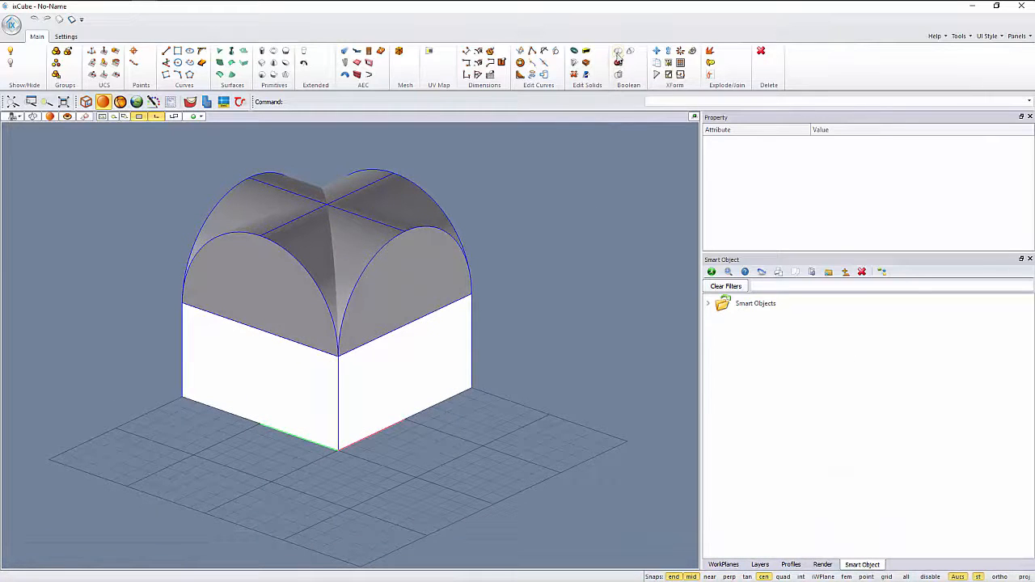
click(619, 52)
click(249, 198)
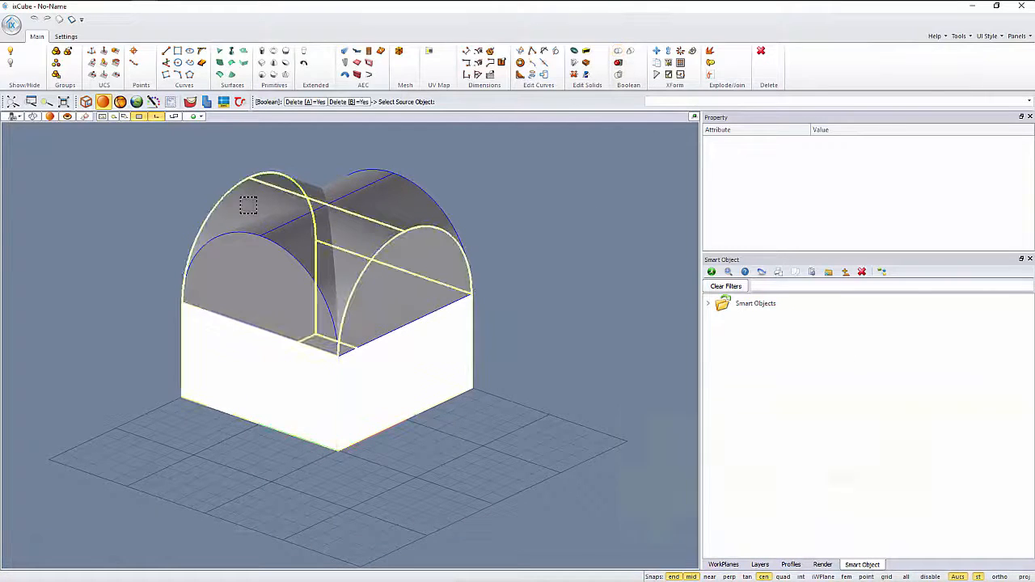
click(388, 191)
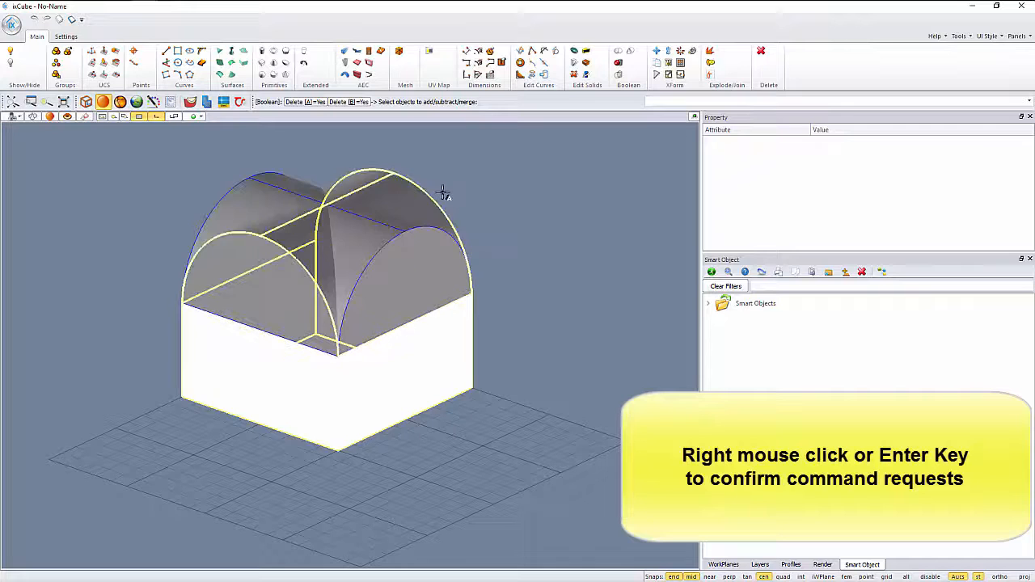
right_click(444, 192)
middle_drag(335, 290, 315, 323)
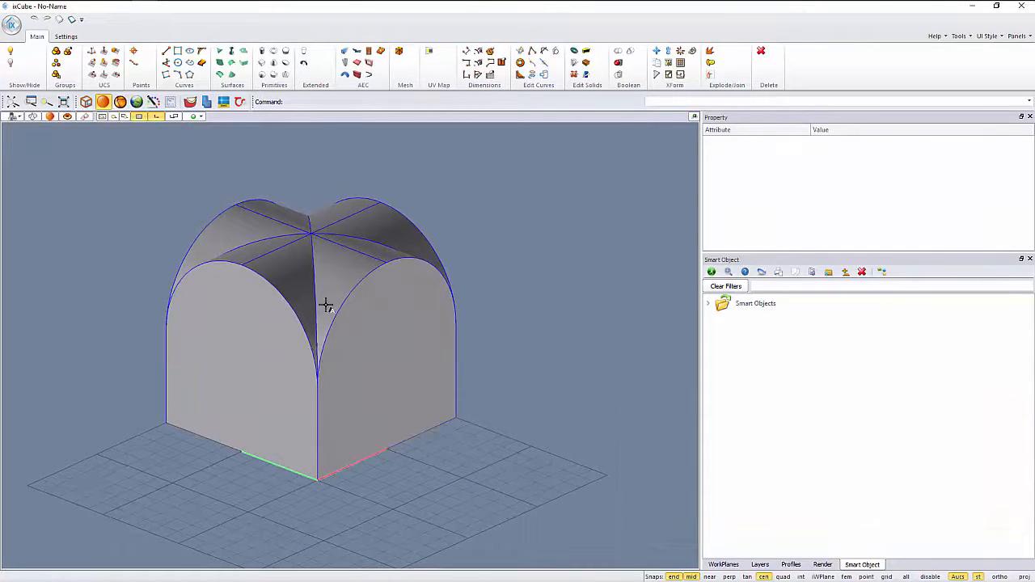
Offset one front face's arch curves and vertical side edges slightly inward to outline an arched opening
click(520, 63)
scroll(356, 318, up, 2)
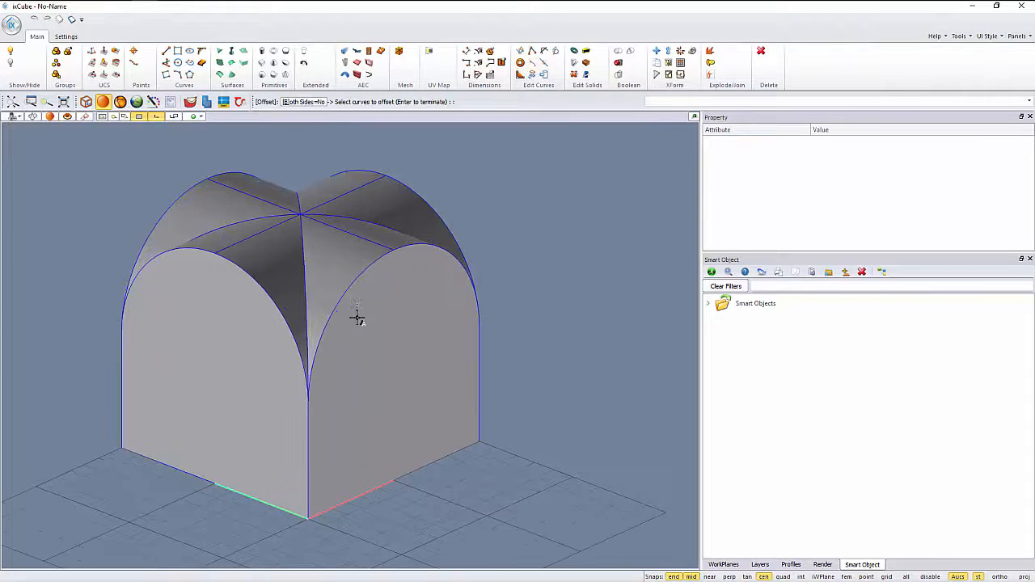
click(354, 283)
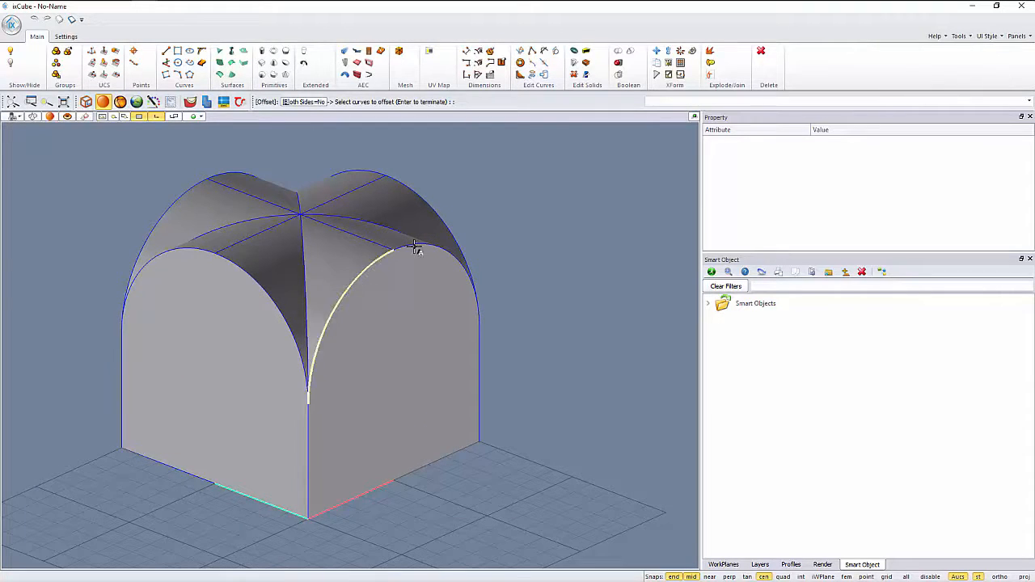
click(414, 247)
click(308, 439)
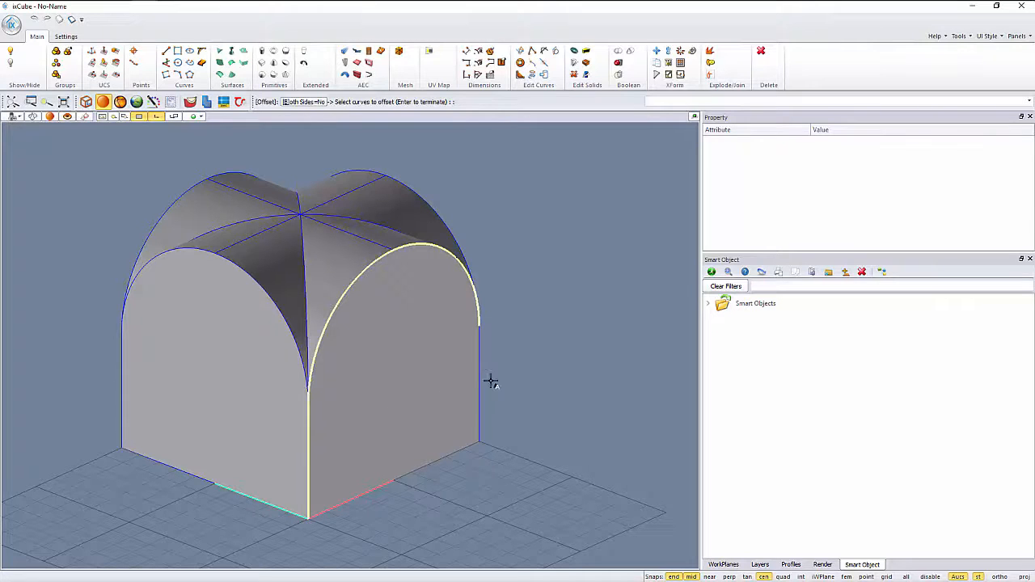
key(Return)
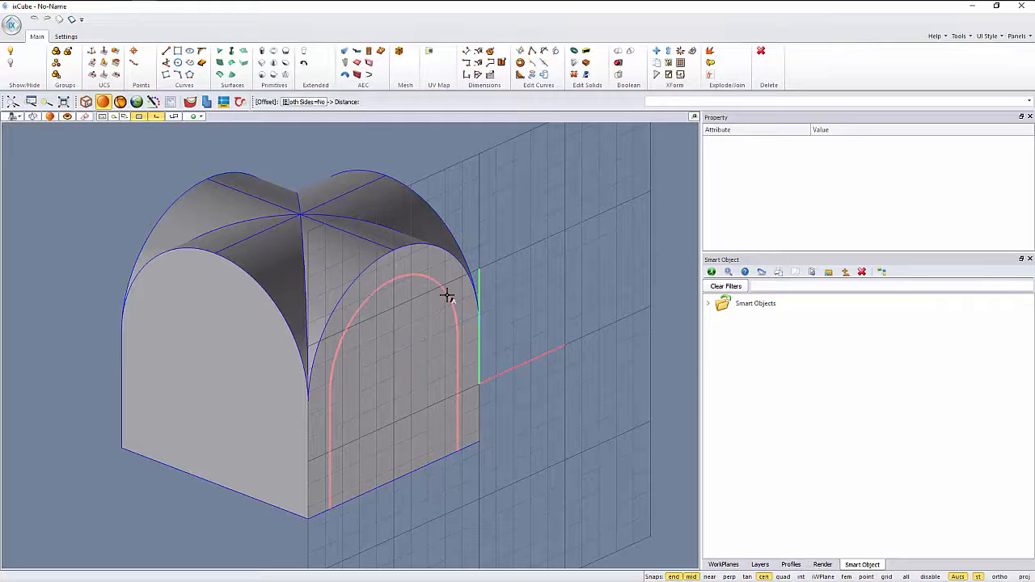
click(439, 293)
middle_drag(342, 354, 387, 333)
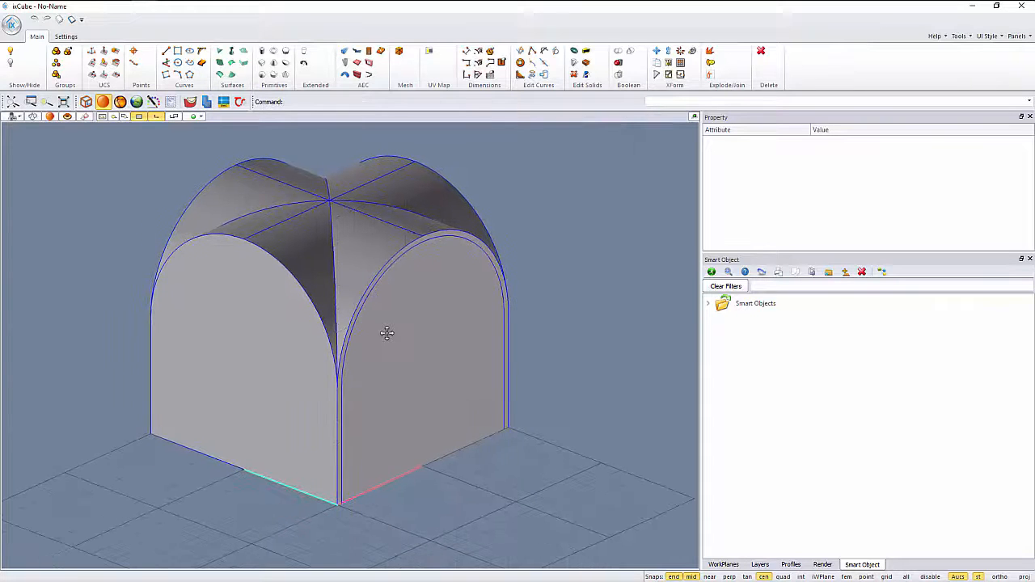
scroll(295, 345, up, 3)
Offset the other front face's arch curves and vertical side edges inward by 0.25 to outline its arched opening
key(Return)
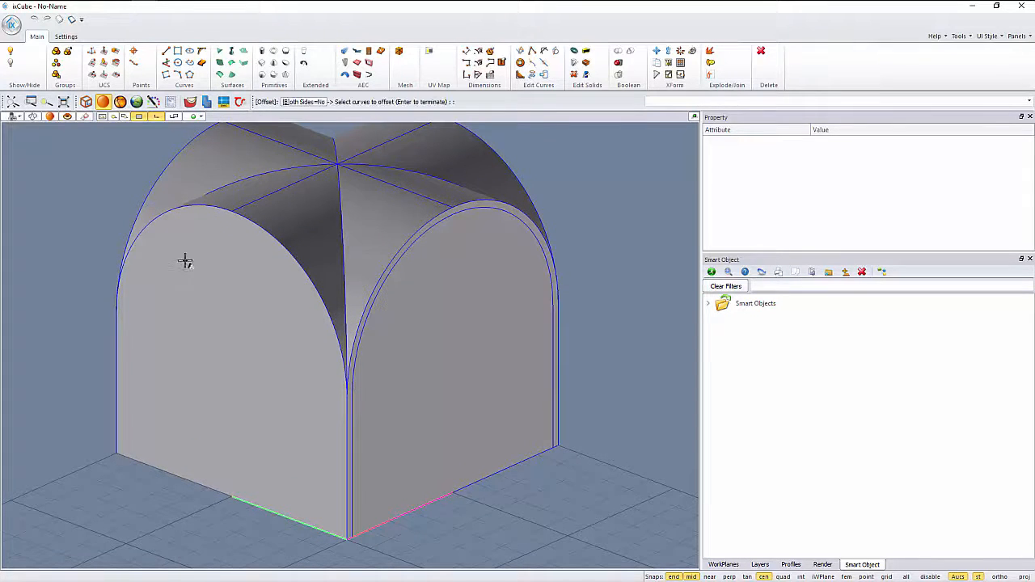
click(171, 210)
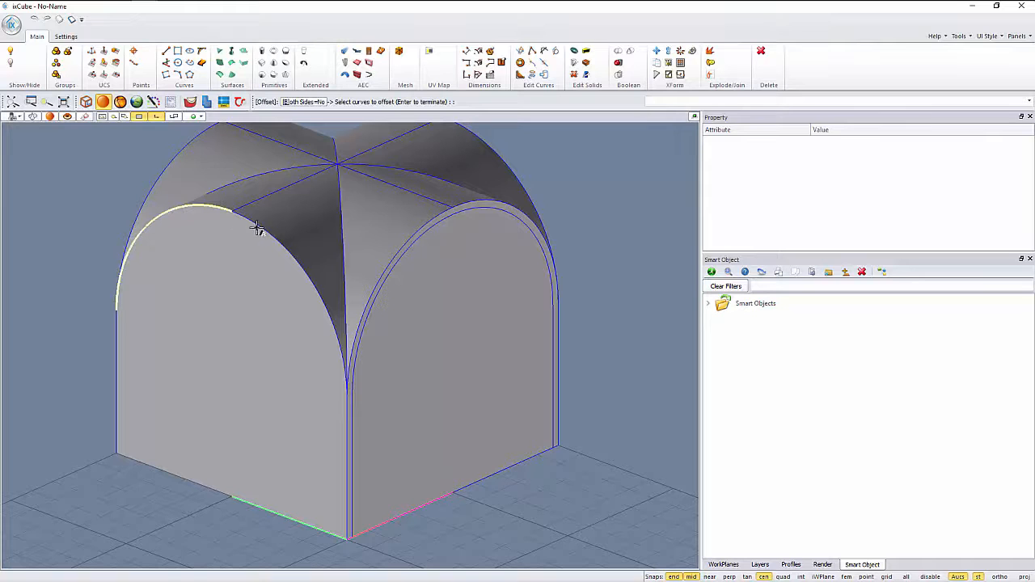
click(254, 235)
click(117, 372)
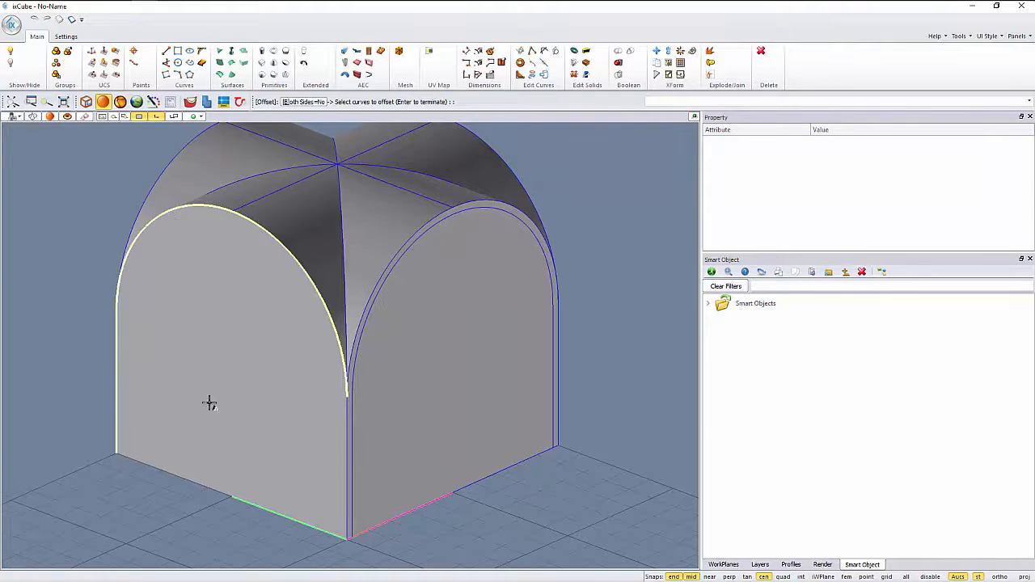
click(352, 439)
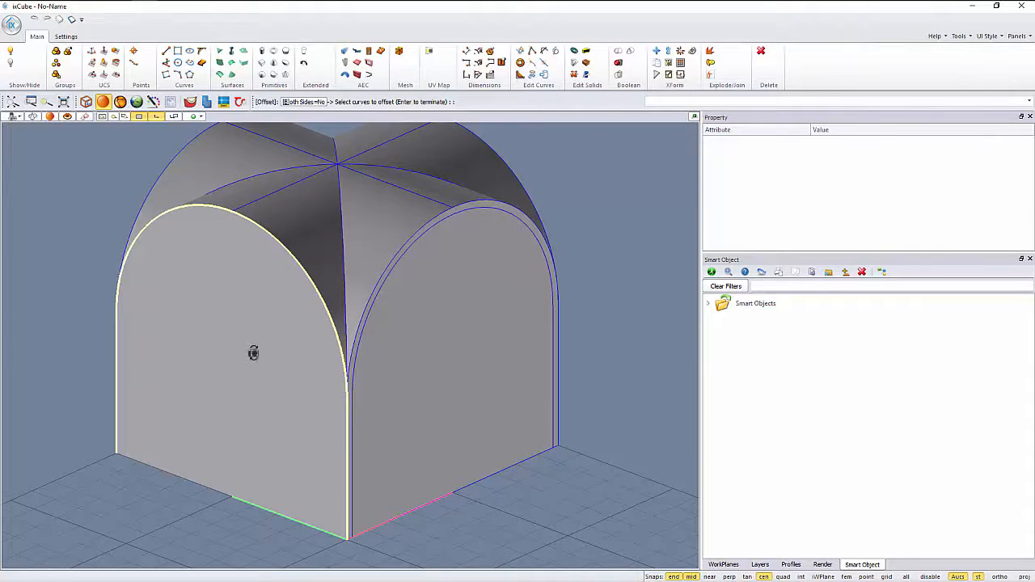
key(Return)
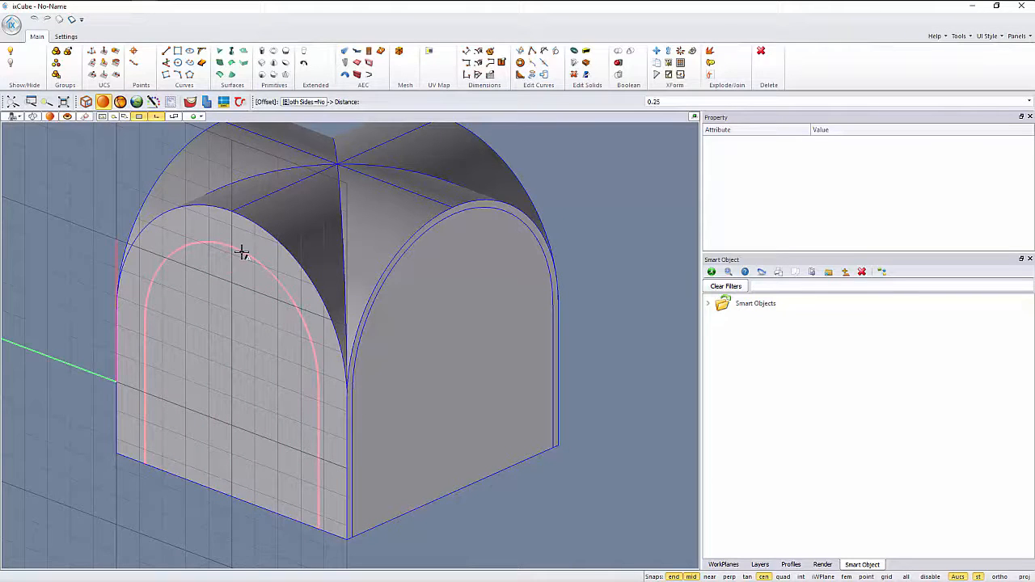
key(Return)
Push both inset arched faces through the solid to open the vault on all four sides
scroll(203, 277, down, 2)
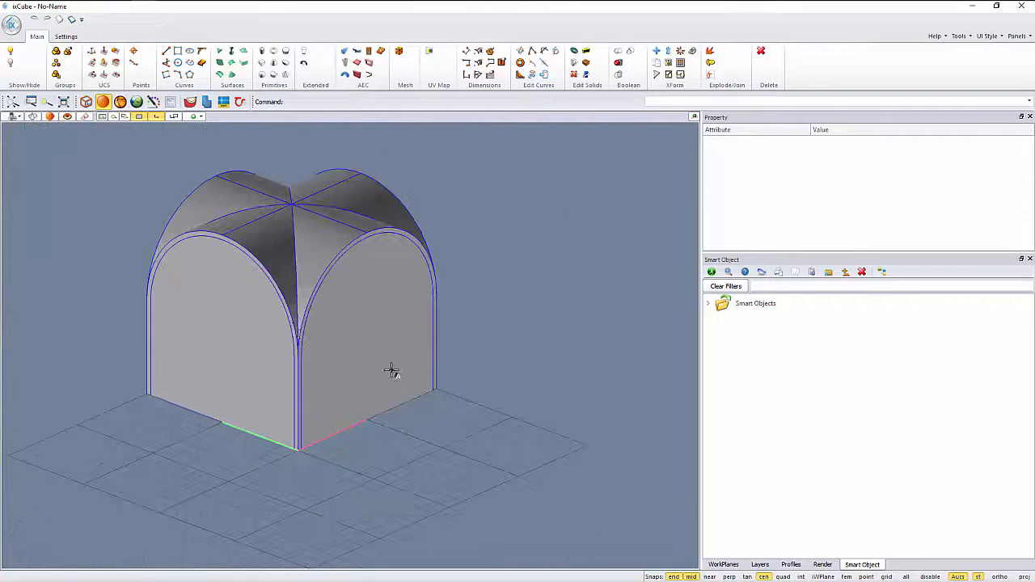
click(403, 366)
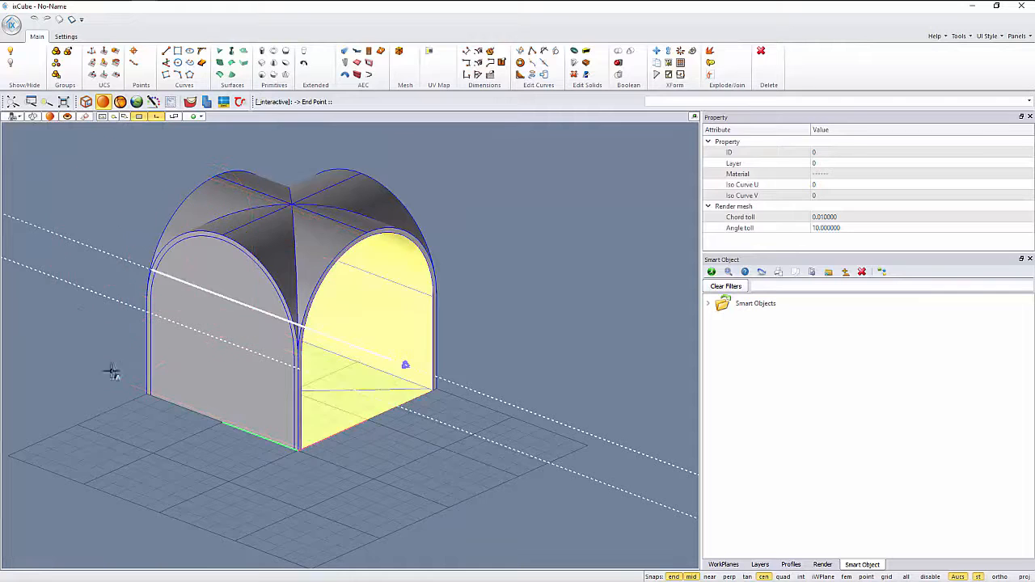
key(Delete)
click(205, 364)
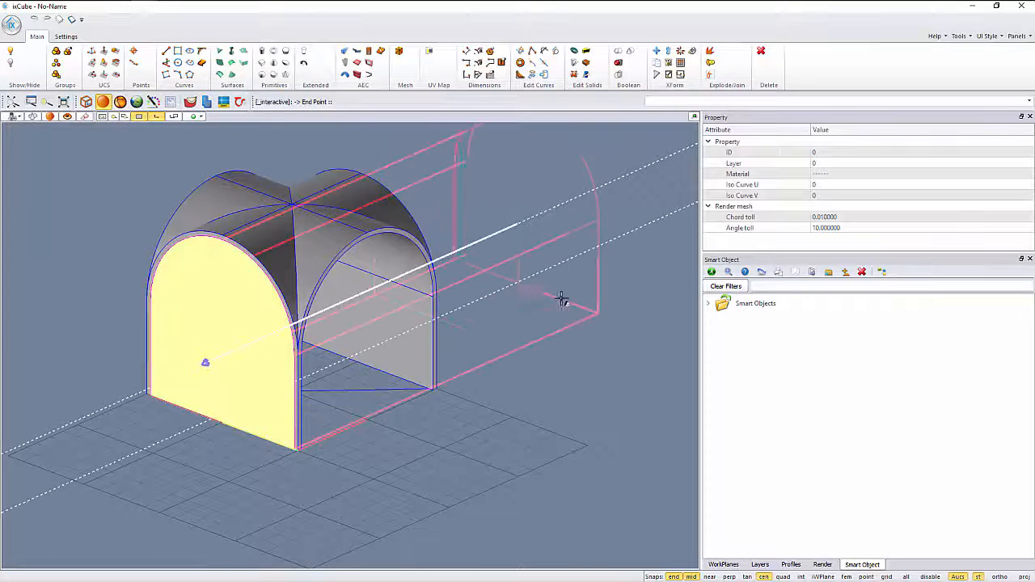
key(Delete)
scroll(307, 364, down, 2)
middle_drag(257, 374, 310, 351)
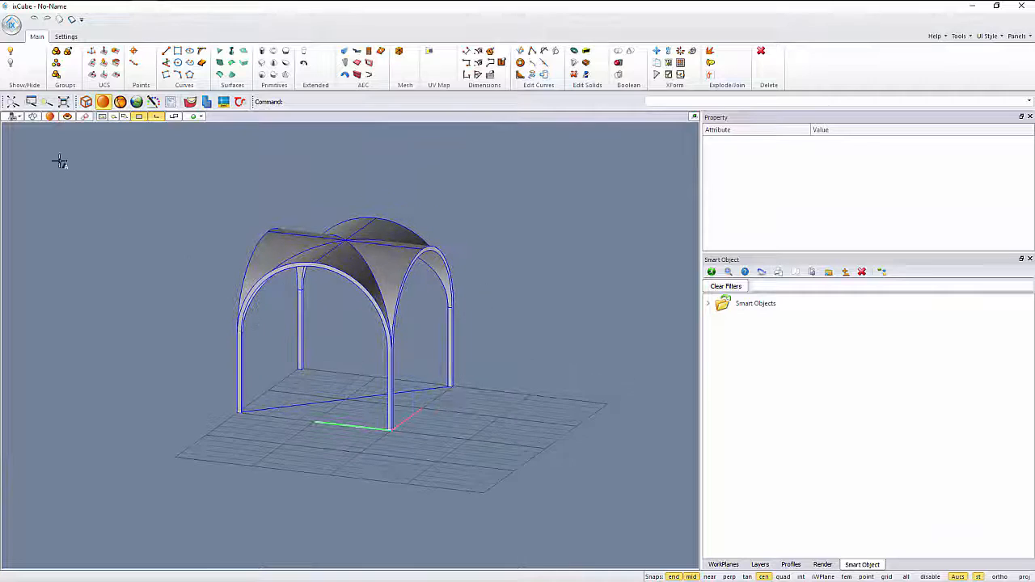
Switch the viewport to a perspective view and examine the vault's underside and overall shape
click(13, 118)
click(29, 212)
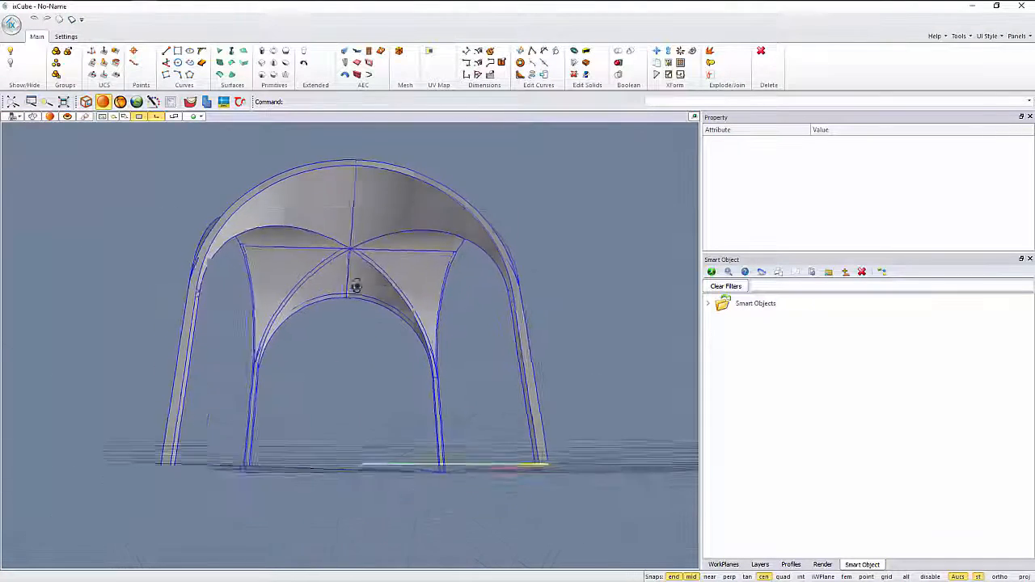
middle_drag(356, 287, 348, 249)
scroll(349, 250, up, 3)
mouse_move(302, 284)
middle_down()
mouse_move(434, 308)
mouse_move(331, 289)
mouse_move(266, 307)
mouse_move(226, 304)
mouse_move(299, 295)
middle_up()
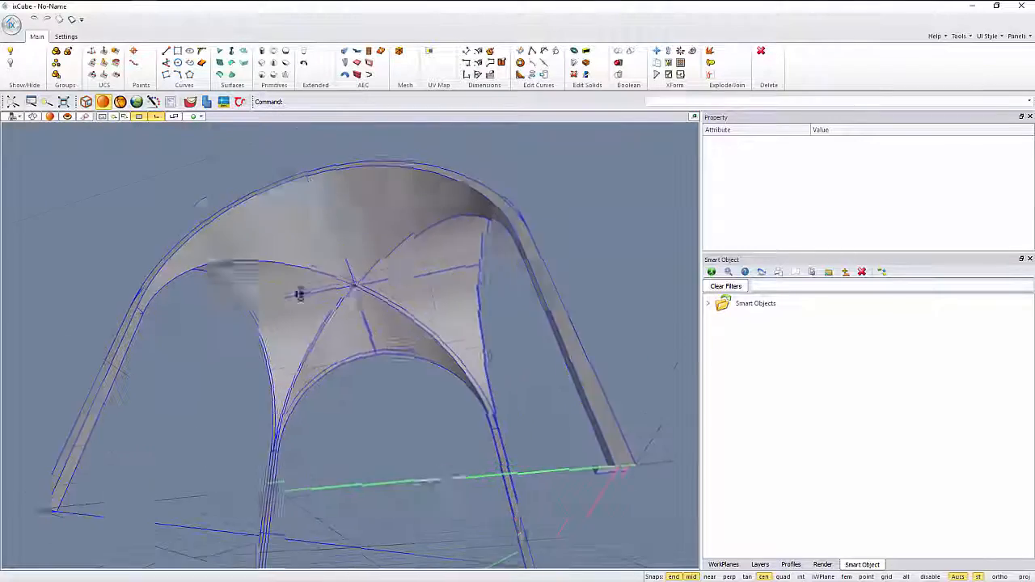
scroll(299, 295, down, 6)
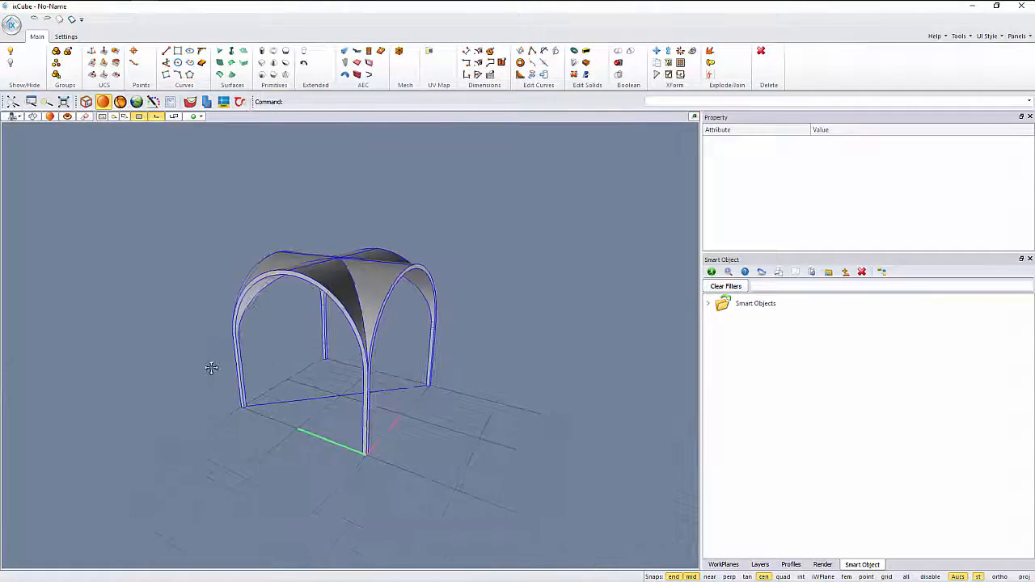
middle_drag(211, 368, 289, 273)
Copy the whole vault from one base corner to the adjacent corner of the same side, forming an adjoining second bay
click(658, 74)
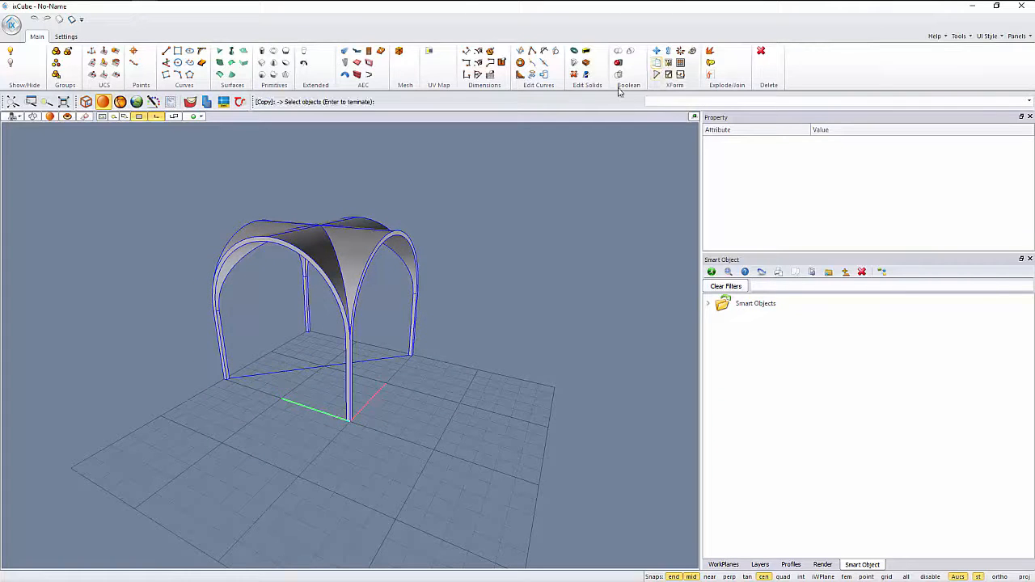
key(Return)
scroll(226, 380, up, 5)
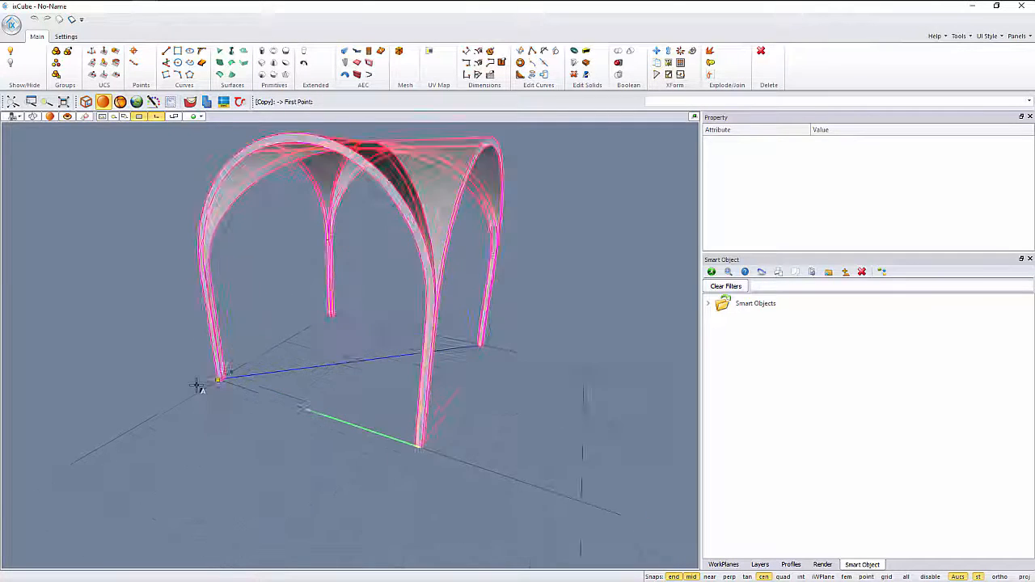
click(243, 374)
scroll(120, 305, down, 3)
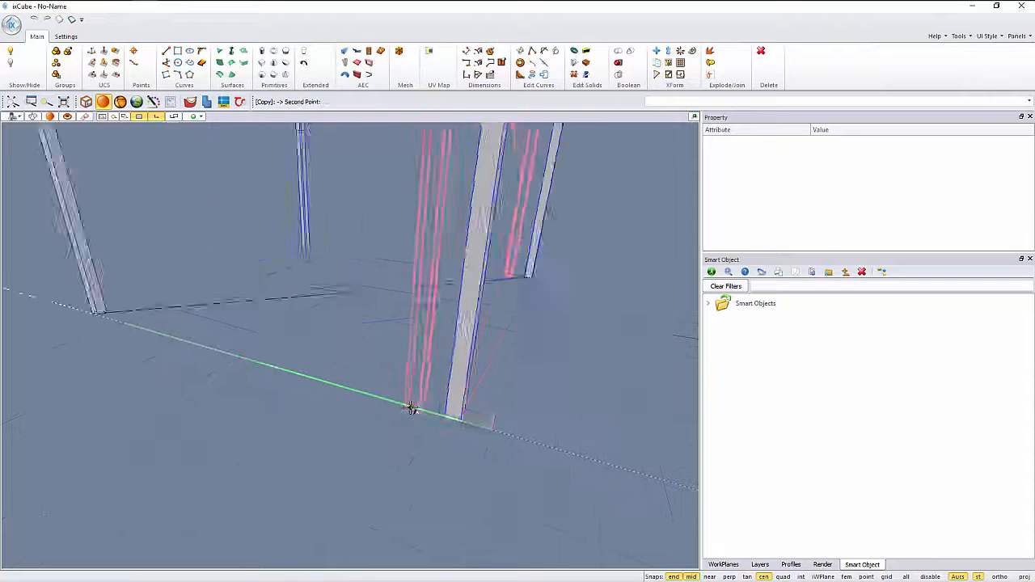
scroll(412, 407, up, 3)
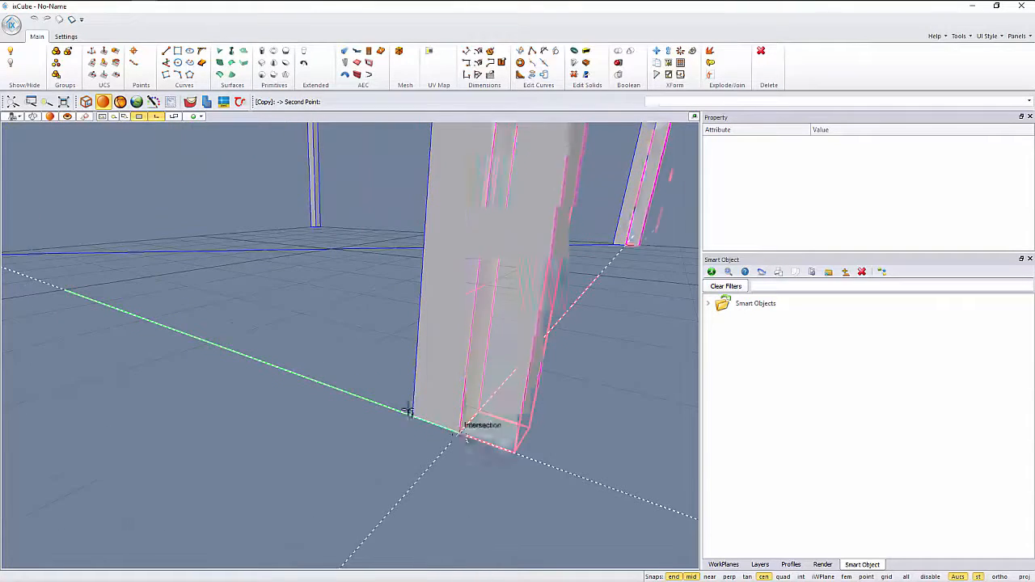
scroll(474, 423, down, 3)
scroll(523, 385, up, 5)
scroll(529, 393, down, 3)
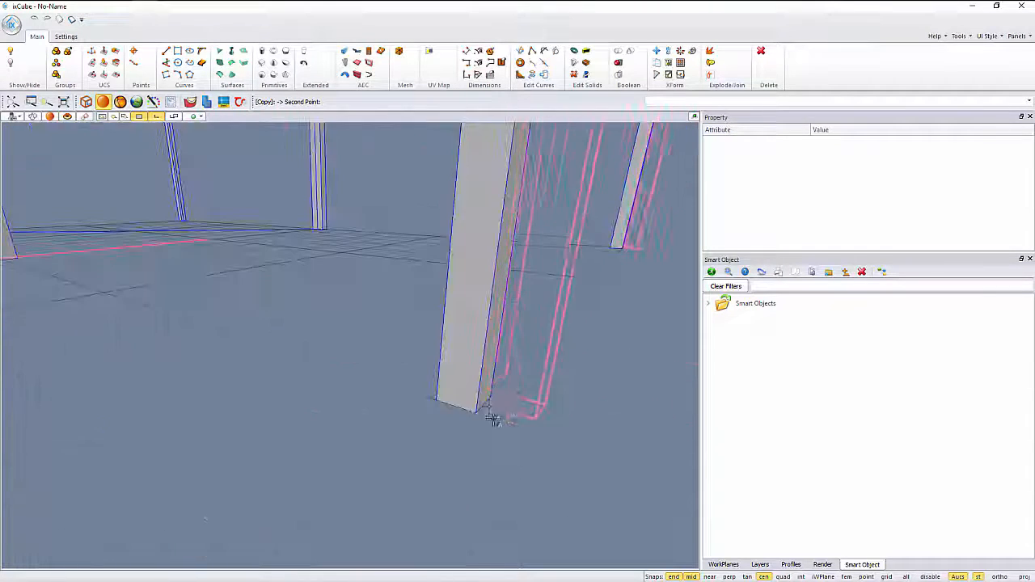
click(475, 411)
Place further vault copies end to end at the pillar bases to extend the row to four bays
scroll(254, 309, down, 5)
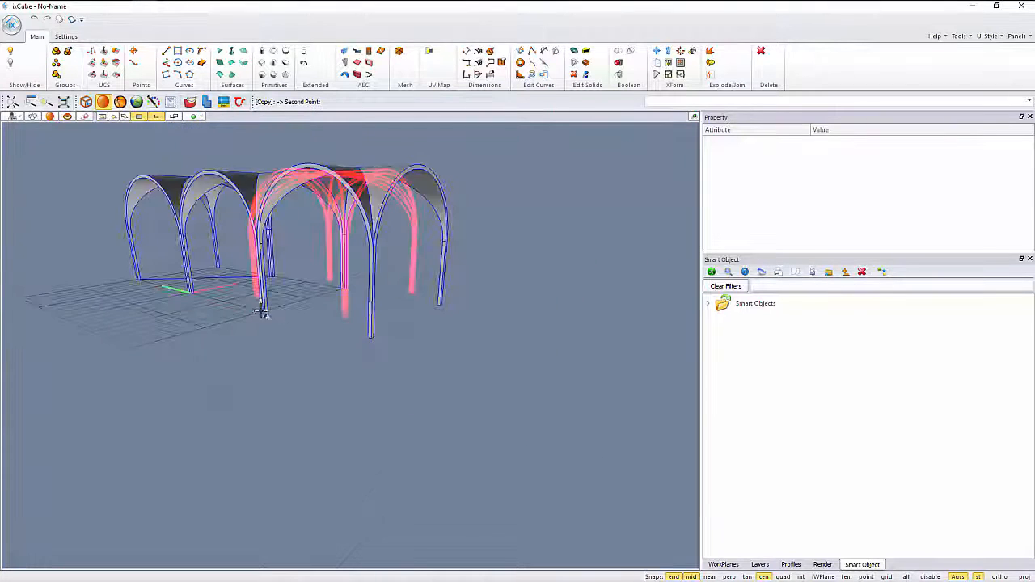
middle_drag(263, 309, 324, 346)
scroll(330, 346, up, 3)
scroll(332, 347, up, 3)
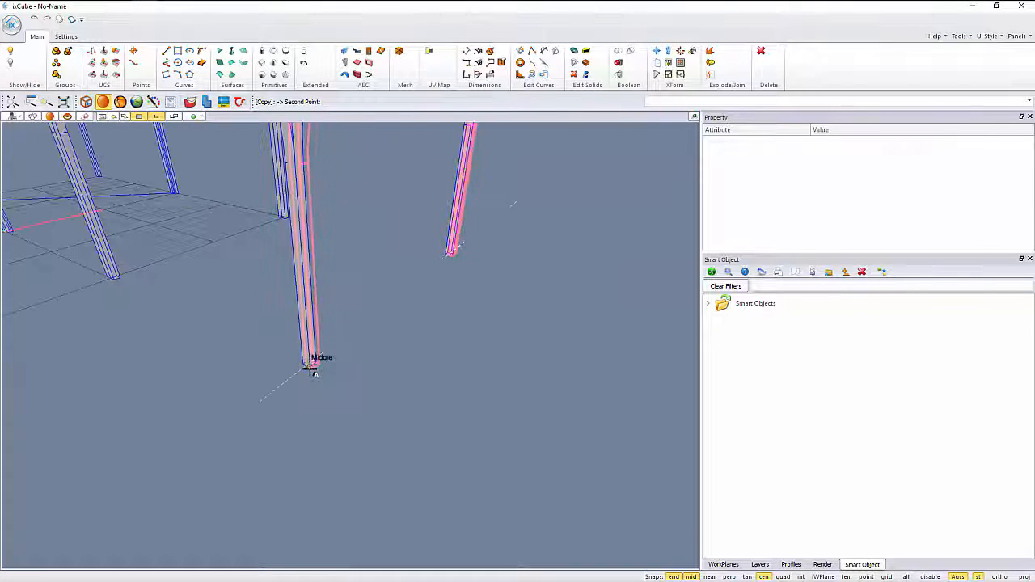
scroll(360, 372, down, 4)
key(Escape)
Activate the sun with the date set to 7 September at 8 AM, and enable the ground plane
middle_drag(293, 379, 377, 343)
scroll(364, 289, up, 3)
scroll(357, 290, up, 3)
middle_drag(357, 290, 391, 296)
click(822, 564)
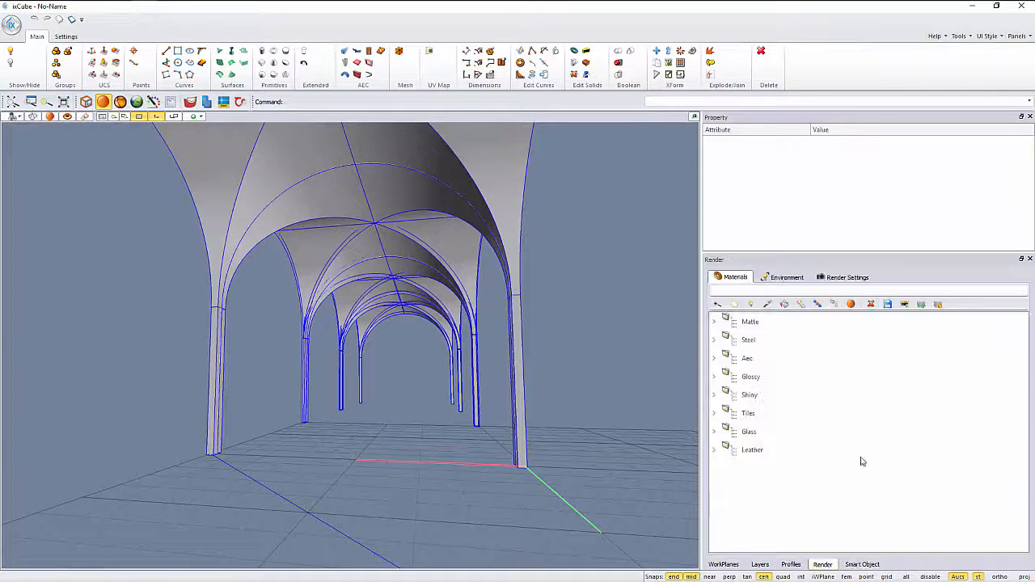
click(790, 280)
click(746, 307)
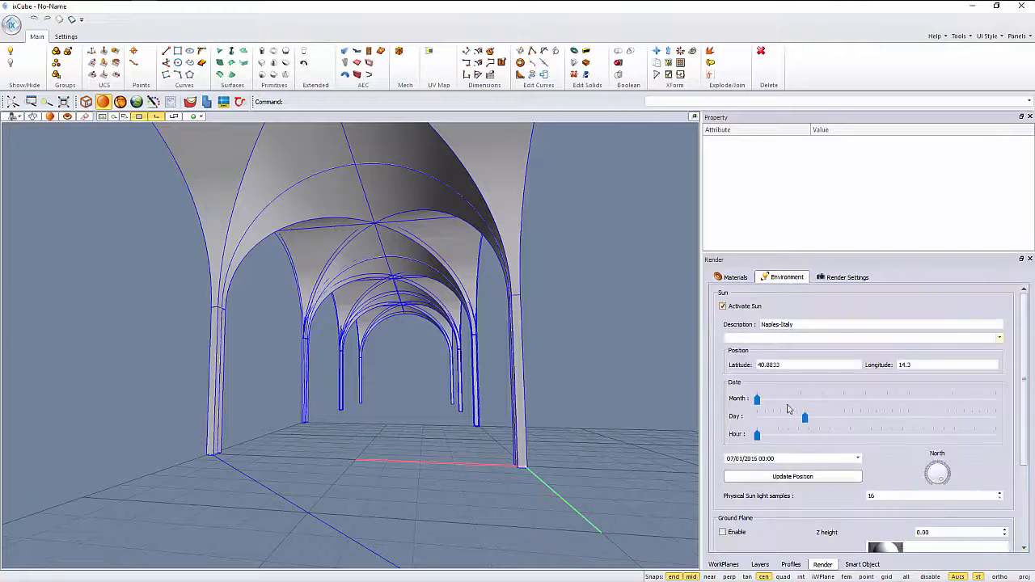
click(927, 400)
click(732, 532)
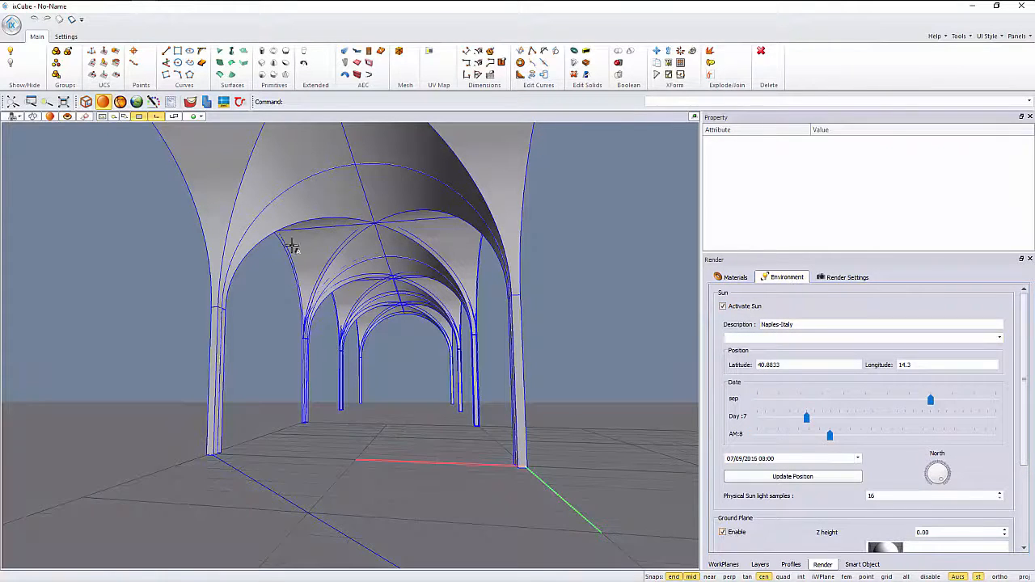
Display the arcade with cast shadows and set the sun to 13 June at 11 AM
click(120, 101)
middle_drag(212, 284, 248, 301)
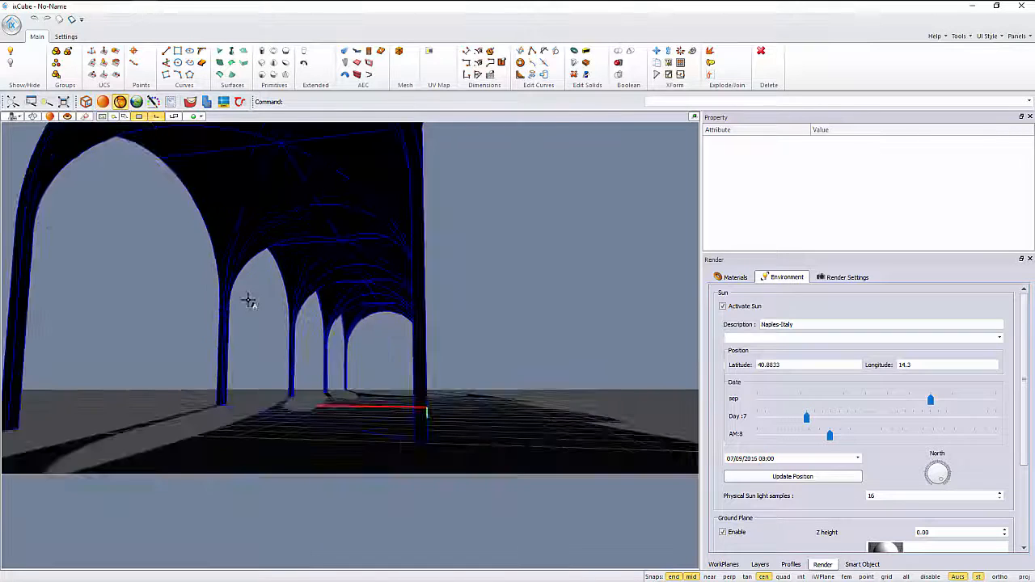
scroll(249, 304, down, 3)
mouse_move(292, 327)
middle_down()
mouse_move(365, 327)
mouse_move(369, 357)
mouse_move(318, 338)
mouse_move(316, 321)
mouse_move(339, 342)
middle_up()
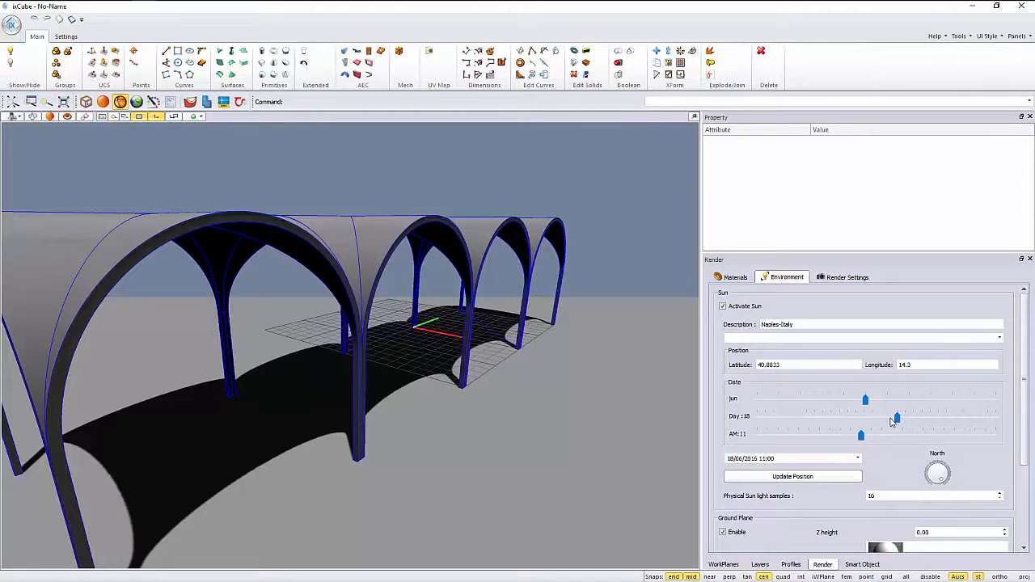
mouse_move(862, 421)
mouse_down()
mouse_move(878, 441)
mouse_move(898, 439)
mouse_move(861, 438)
mouse_up()
middle_drag(391, 417, 350, 402)
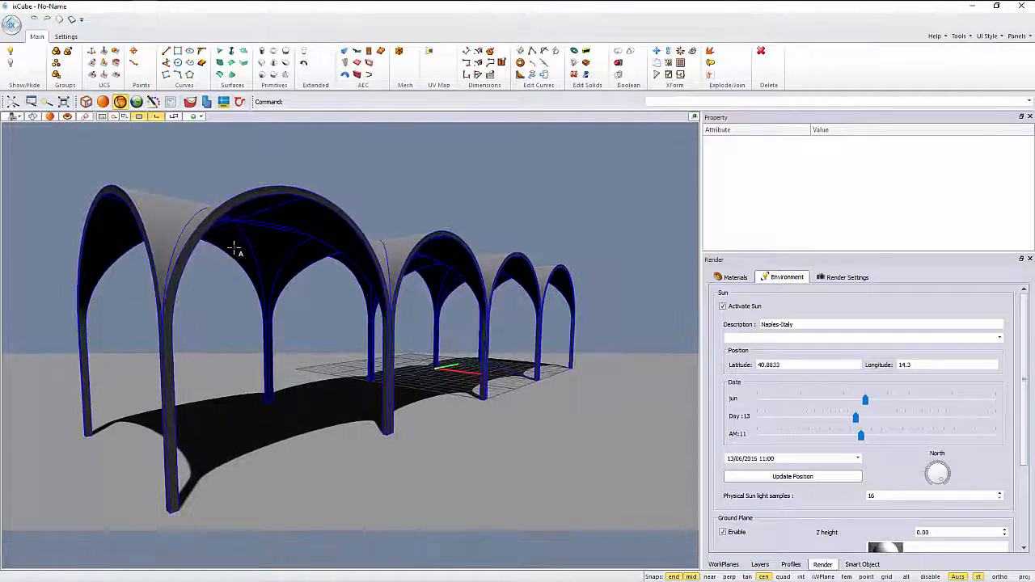
Turn off the sun and the ground plane in the environment settings
click(742, 307)
click(723, 532)
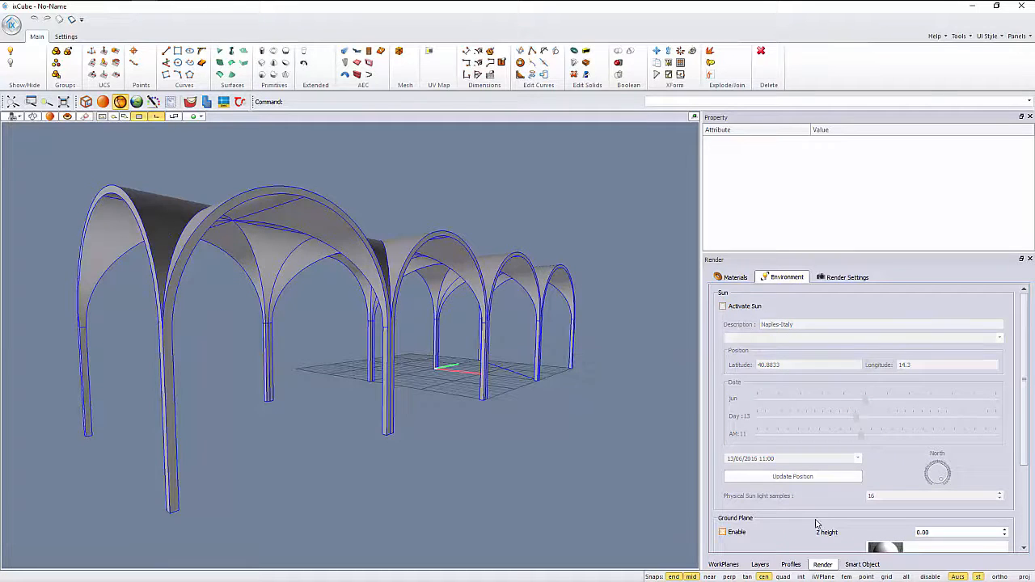
mouse_move(1020, 391)
mouse_down()
mouse_move(1021, 485)
mouse_move(1017, 380)
mouse_up()
middle_drag(412, 384, 370, 355)
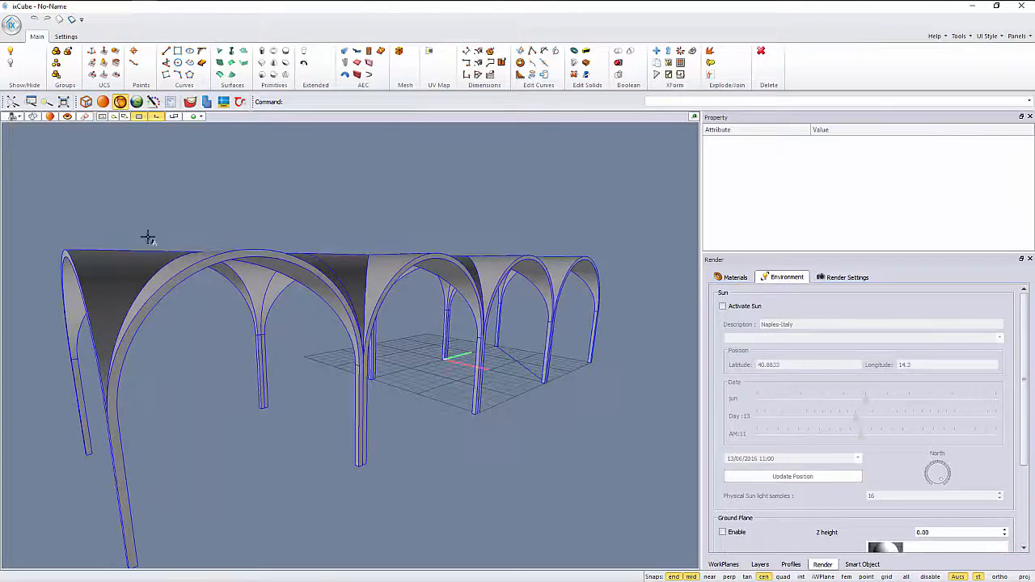
Start a new model from the Default Template, discarding the changes to the current one
click(11, 26)
click(33, 50)
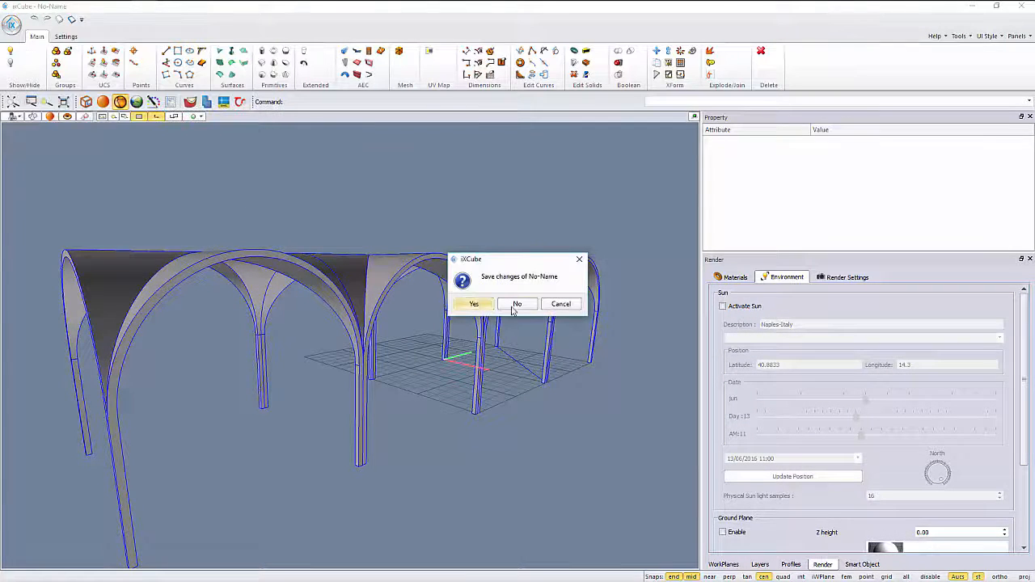
click(521, 307)
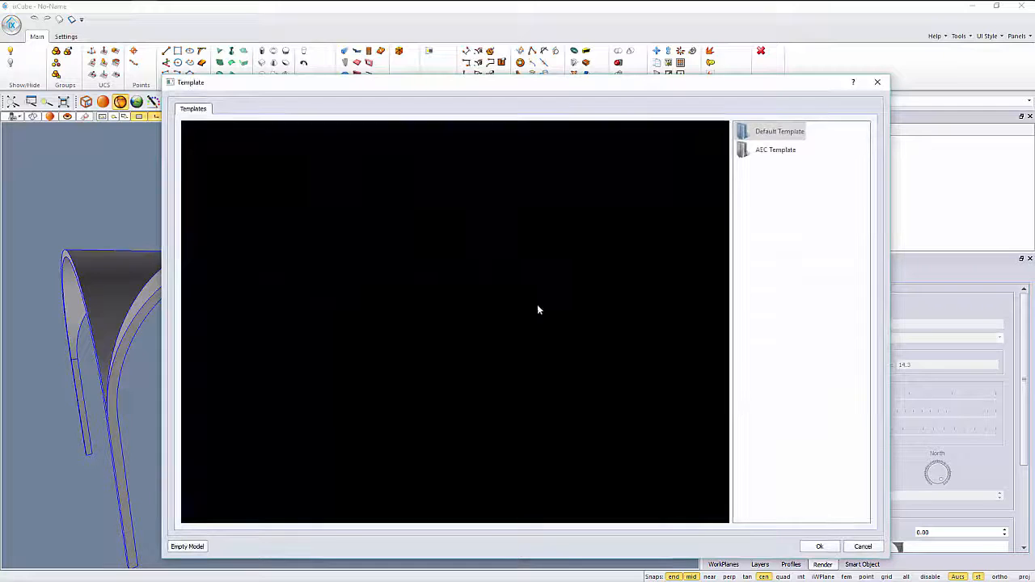
click(819, 547)
Create a box with its corner at the origin, a 10 by 10 base and a height of 5
middle_drag(345, 320, 224, 331)
middle_drag(497, 144, 423, 165)
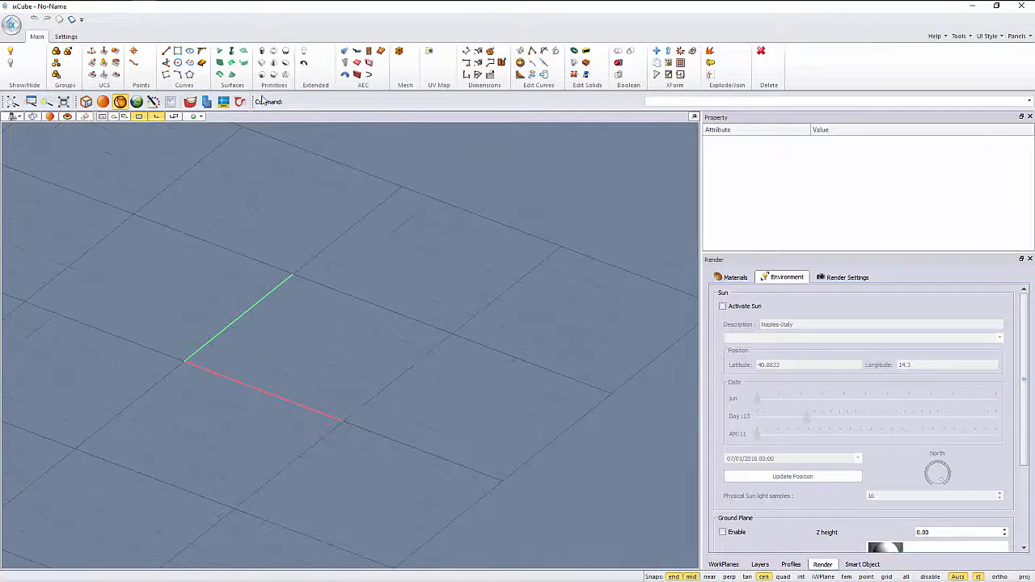
click(263, 64)
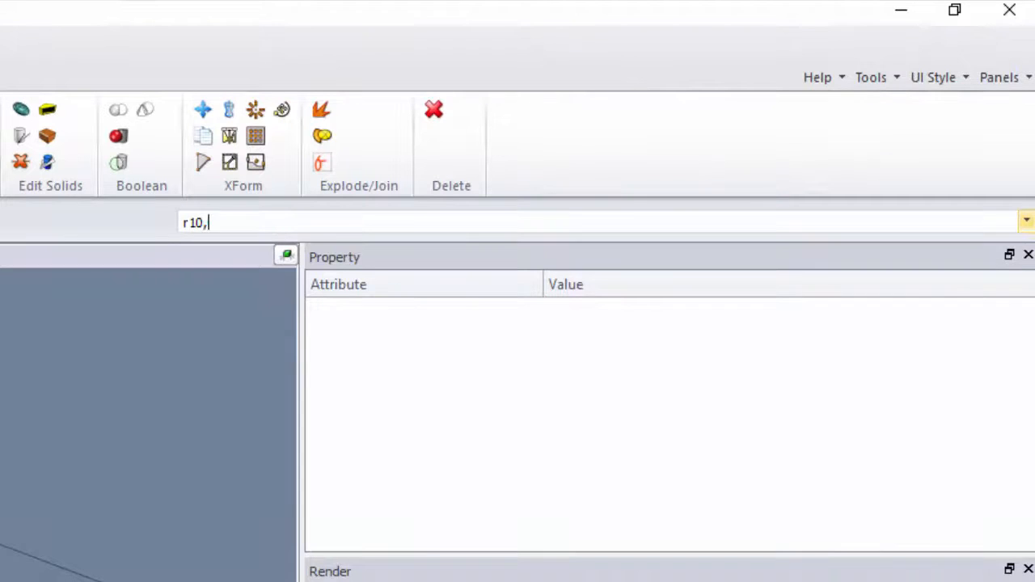
text(r10,10)
key(Return)
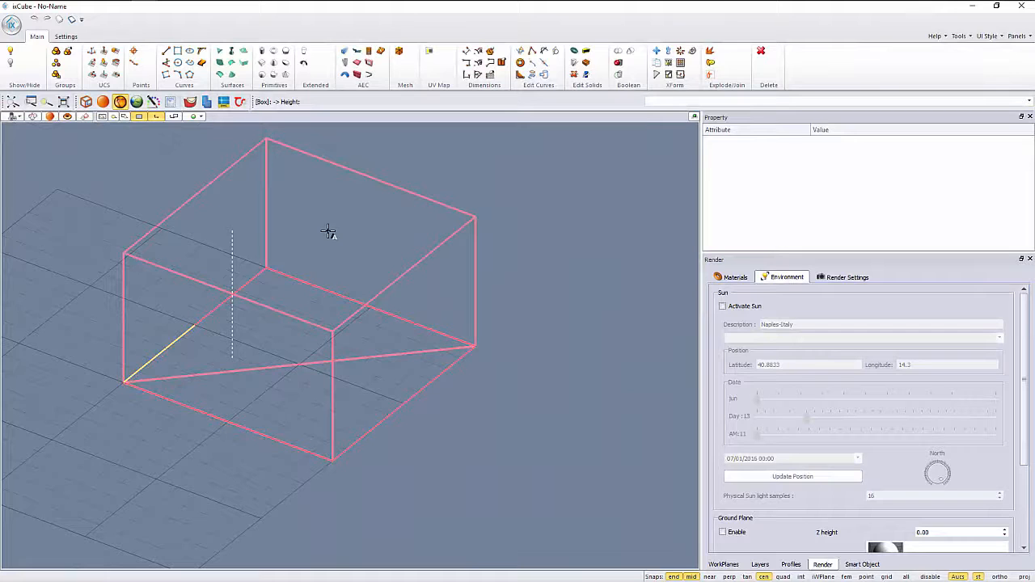
text(5)
key(Return)
middle_drag(339, 227, 340, 325)
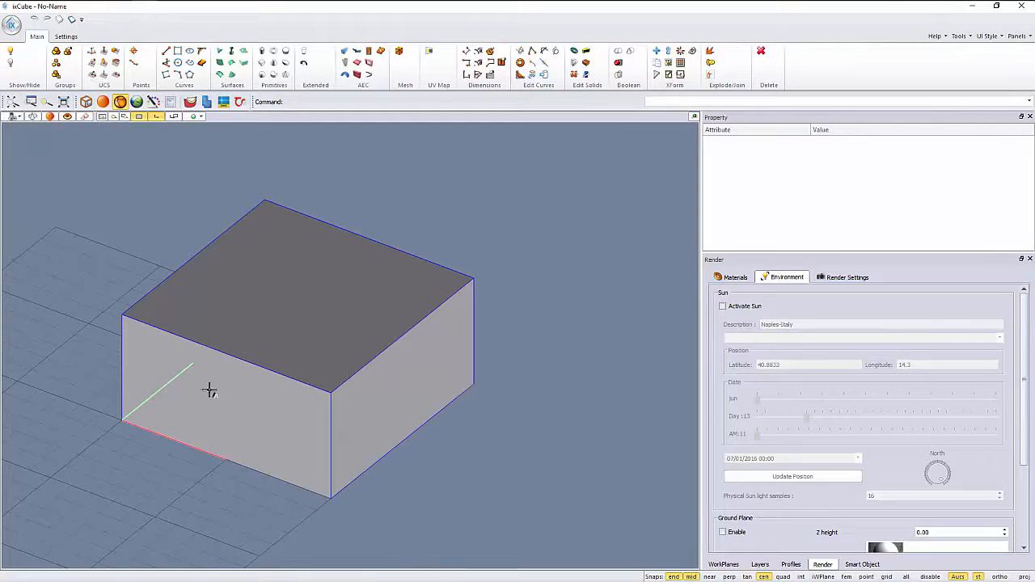
Draw a diagonal line across the box's top face, joining its two opposite corners
click(165, 50)
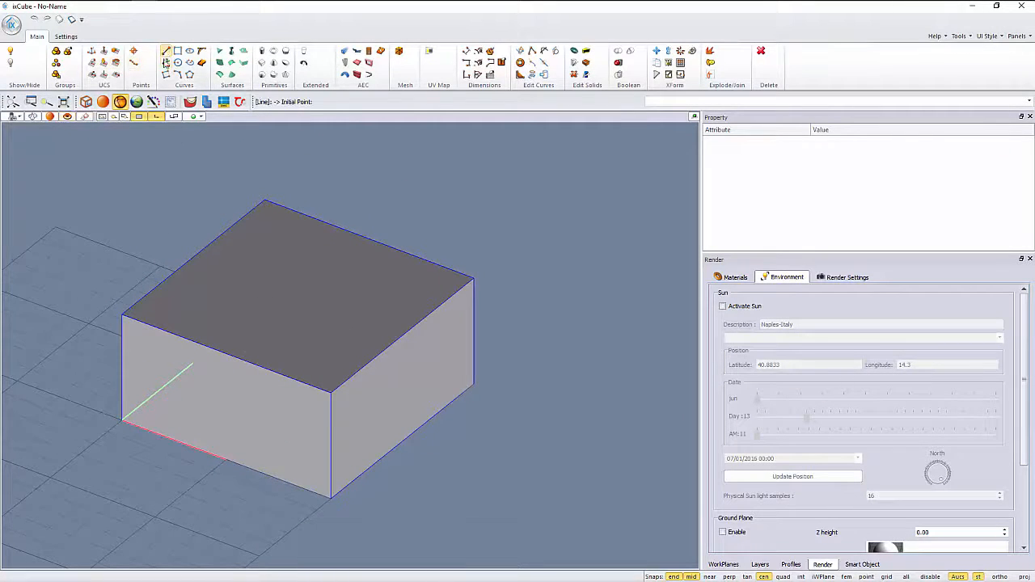
click(122, 316)
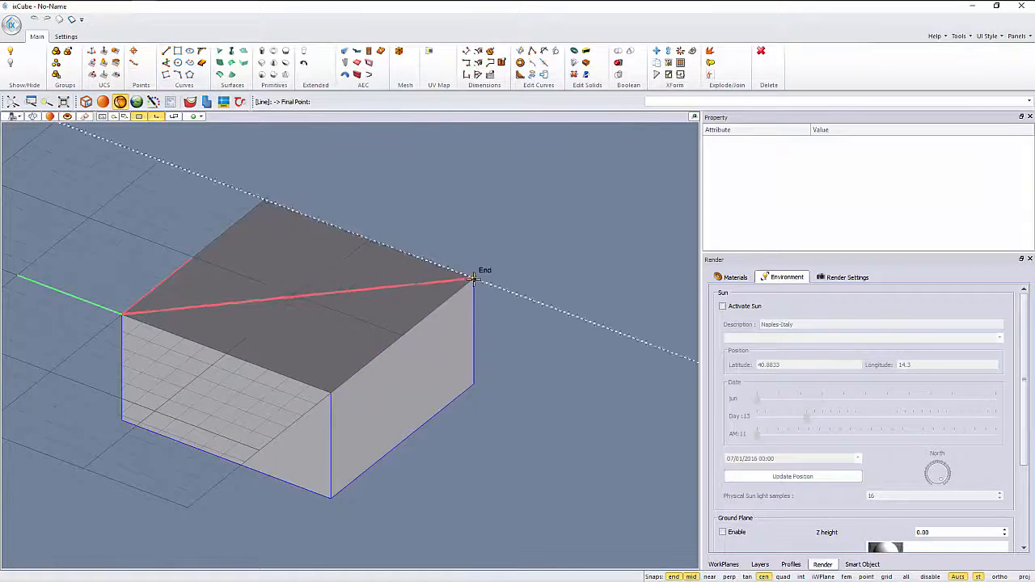
click(473, 279)
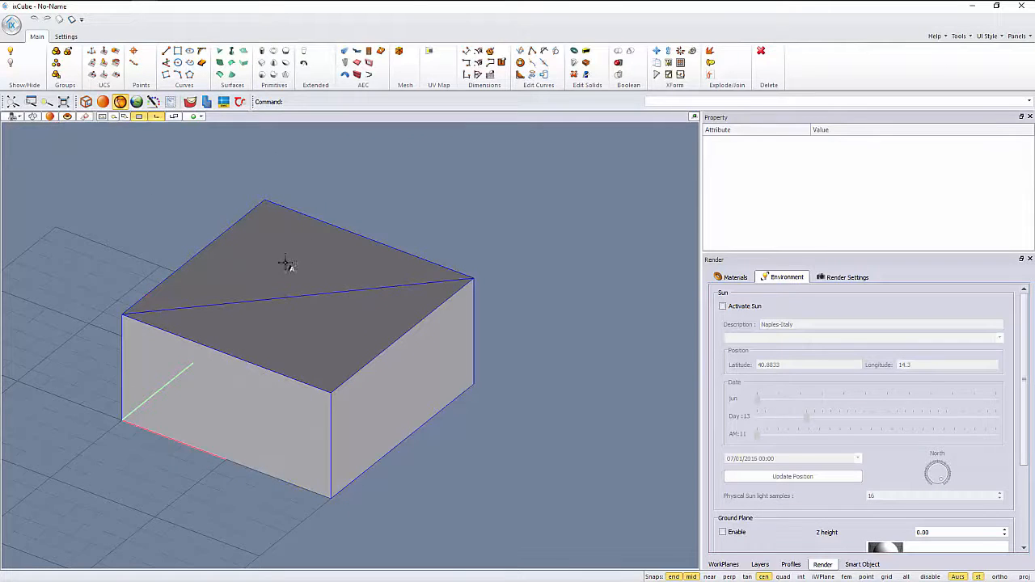
Create a sphere centred on the diagonal's midpoint, with its radius reaching the midpoint of a top edge of the box
click(262, 74)
click(309, 102)
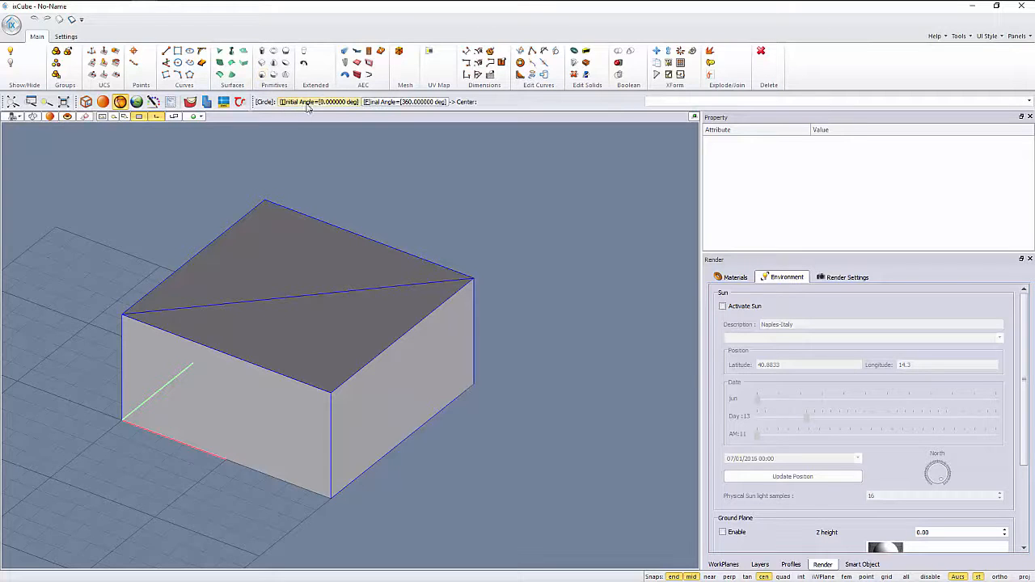
click(298, 295)
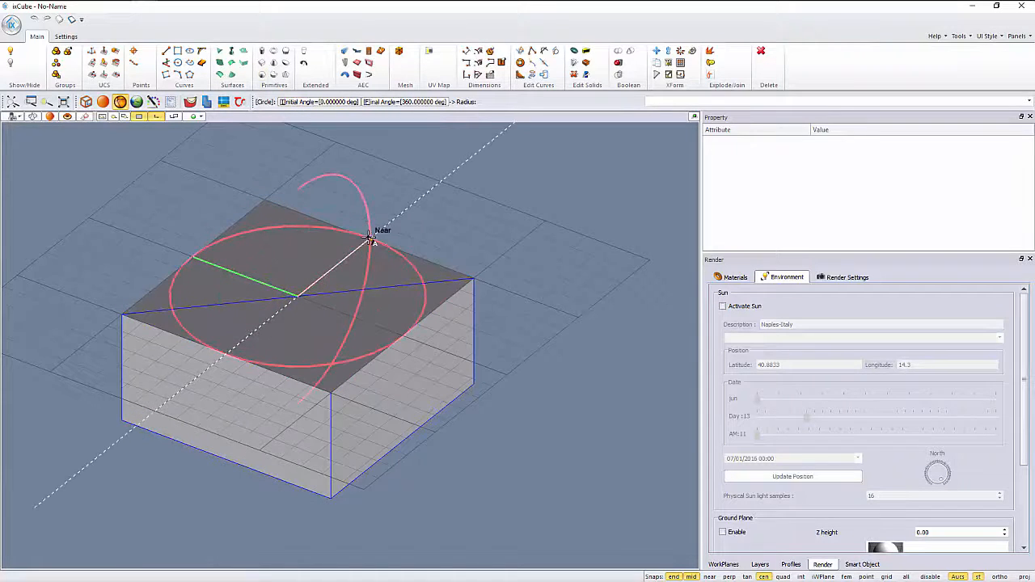
click(368, 240)
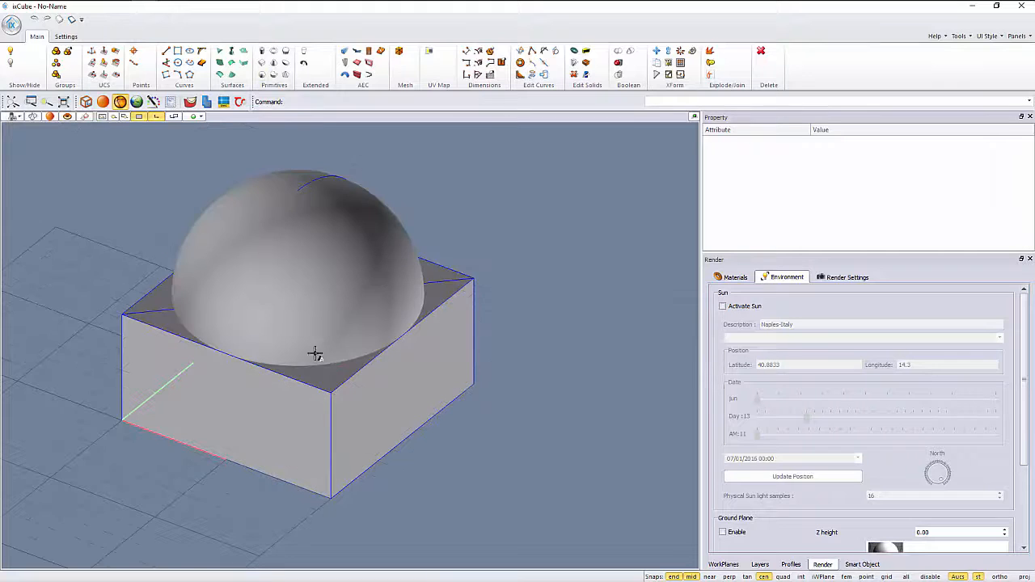
middle_drag(259, 374, 358, 373)
scroll(401, 377, down, 2)
click(390, 276)
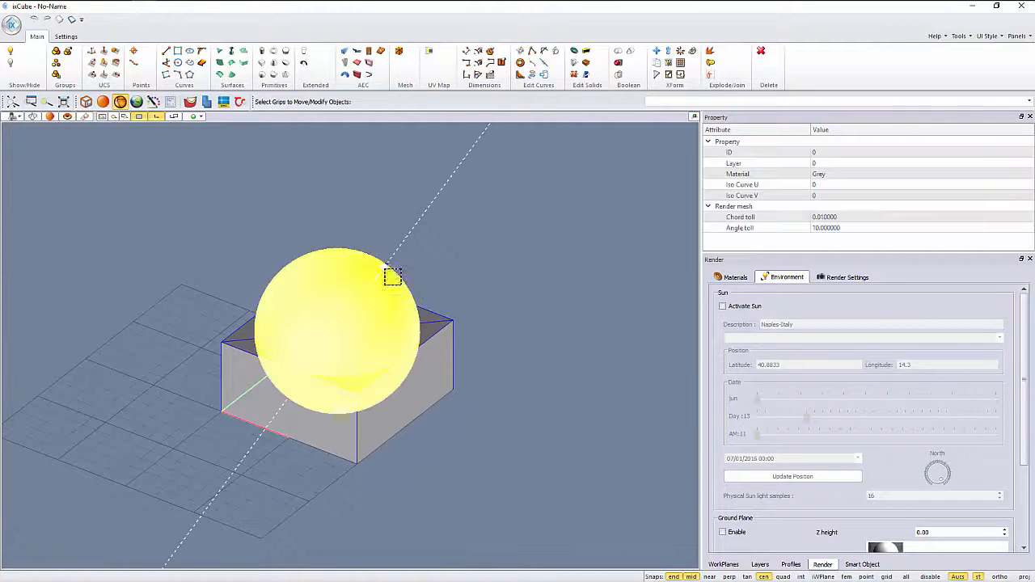
click(474, 261)
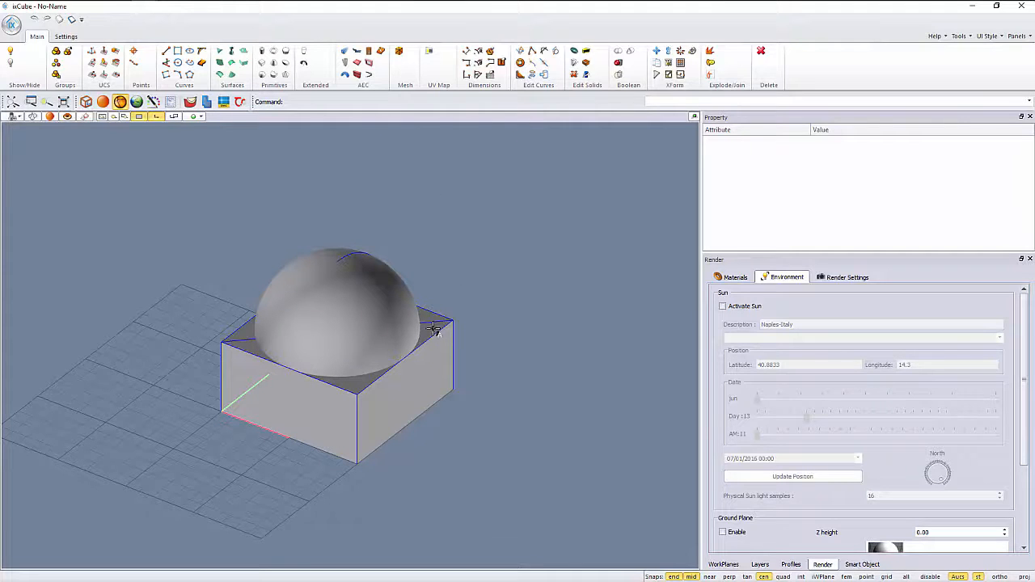
middle_drag(402, 333, 377, 321)
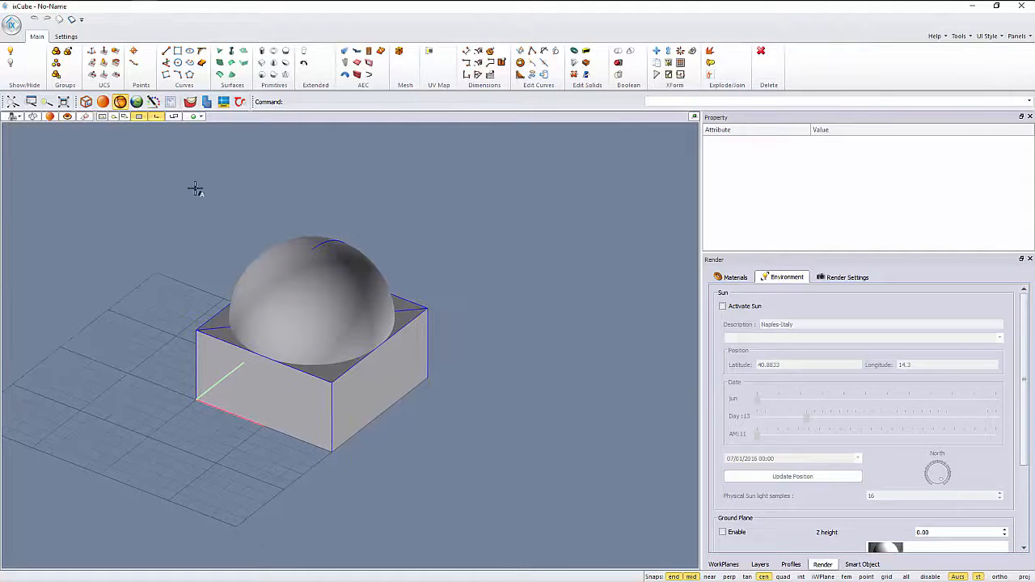
Move the UCS origin to the box's top corner where the diagonal starts, keeping the work plane horizontal
click(94, 65)
click(197, 331)
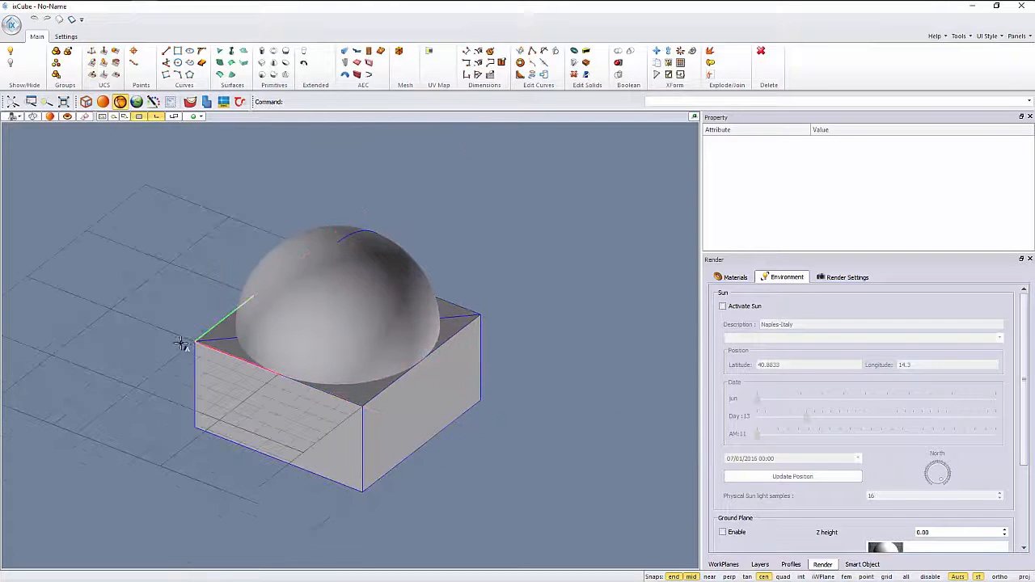
middle_drag(194, 350, 168, 324)
scroll(174, 315, up, 2)
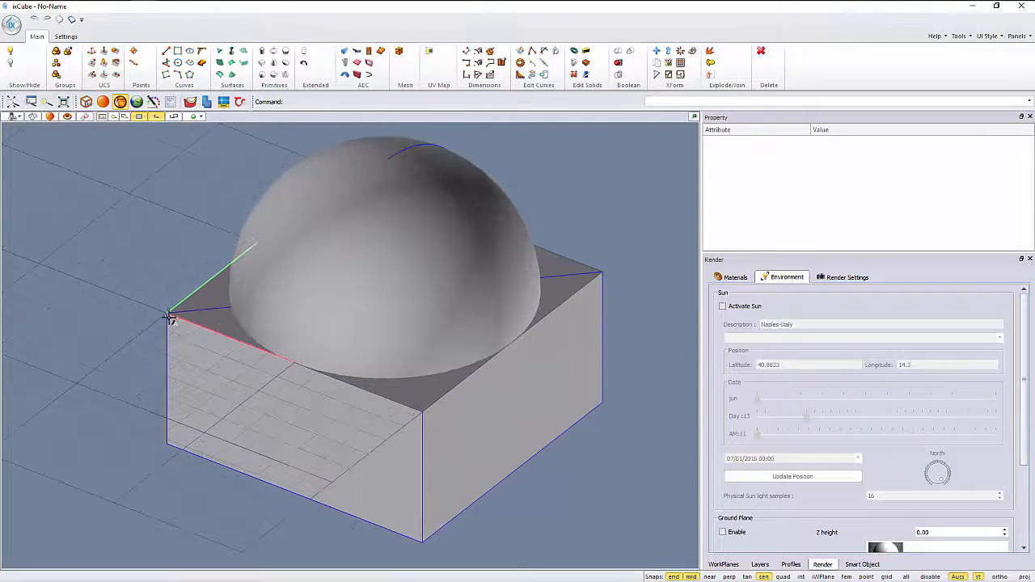
scroll(207, 320, down, 2)
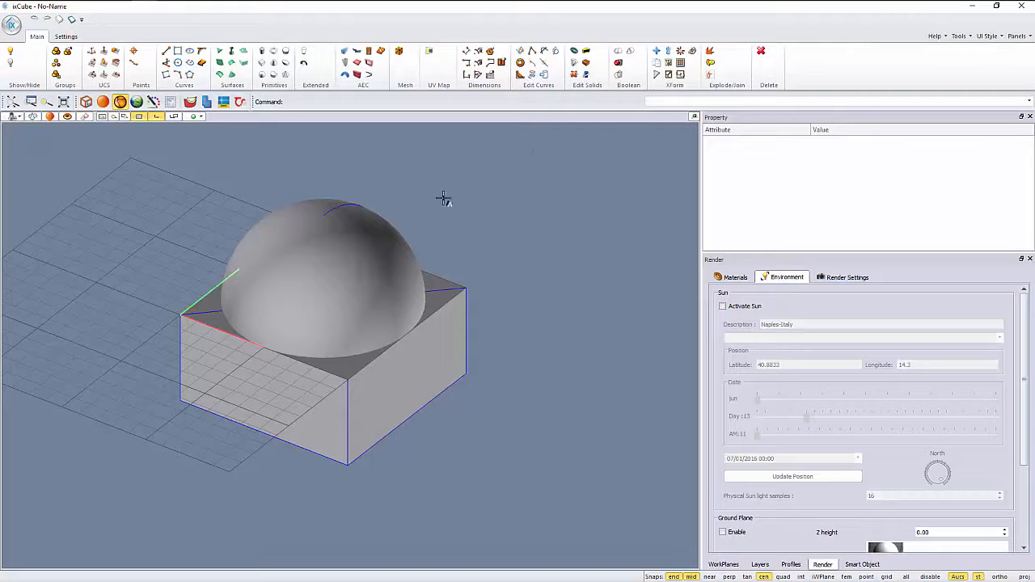
middle_drag(443, 199, 477, 207)
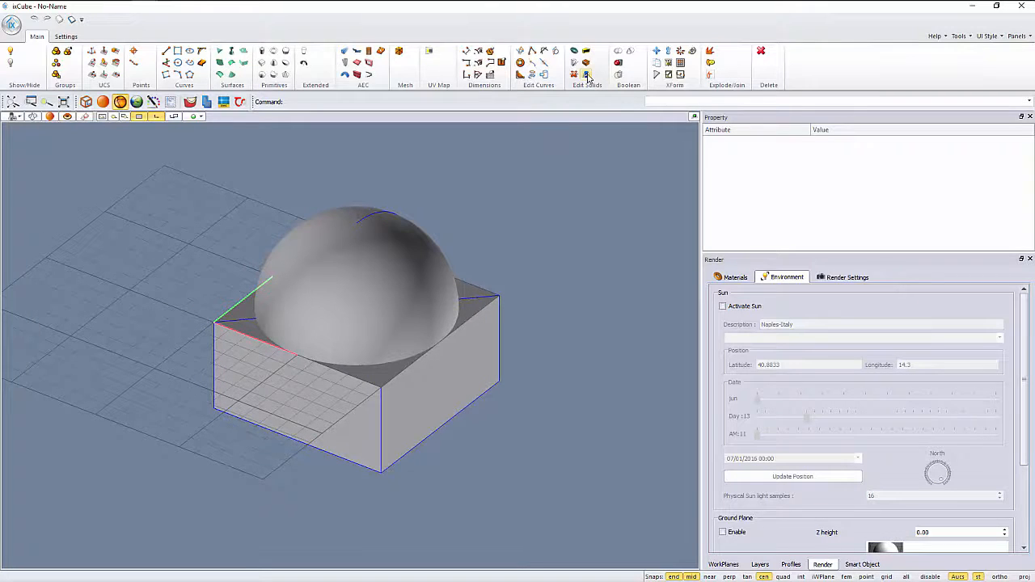
Split the sphere at the UCS plane using Trim solid with Ucs, with Slice set to Yes
click(587, 75)
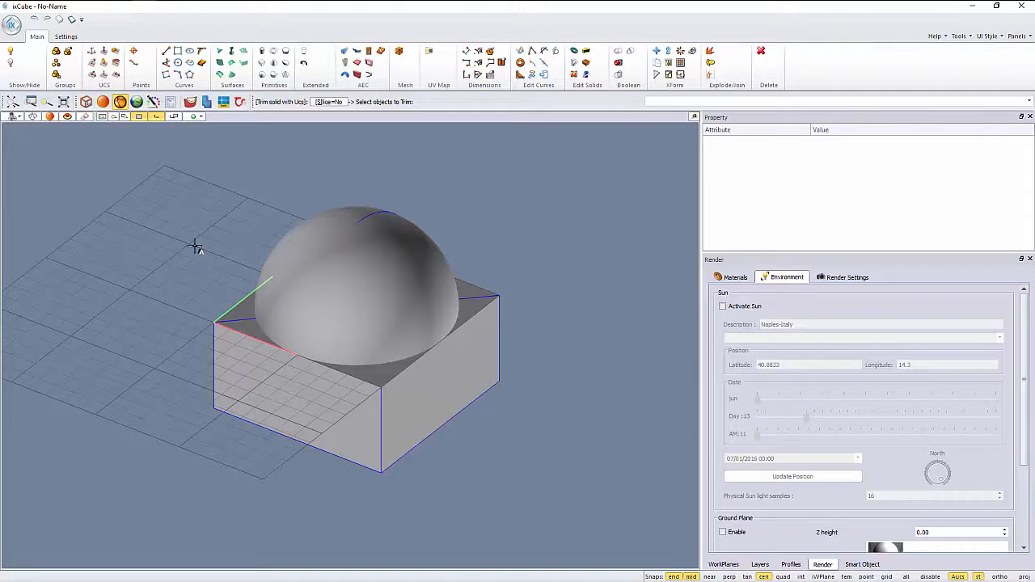
click(332, 102)
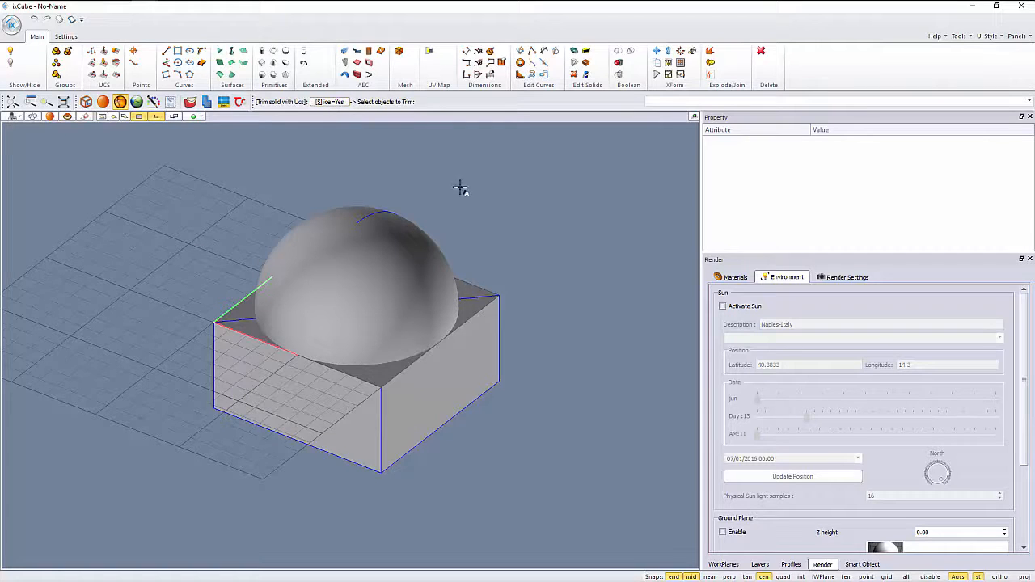
click(467, 231)
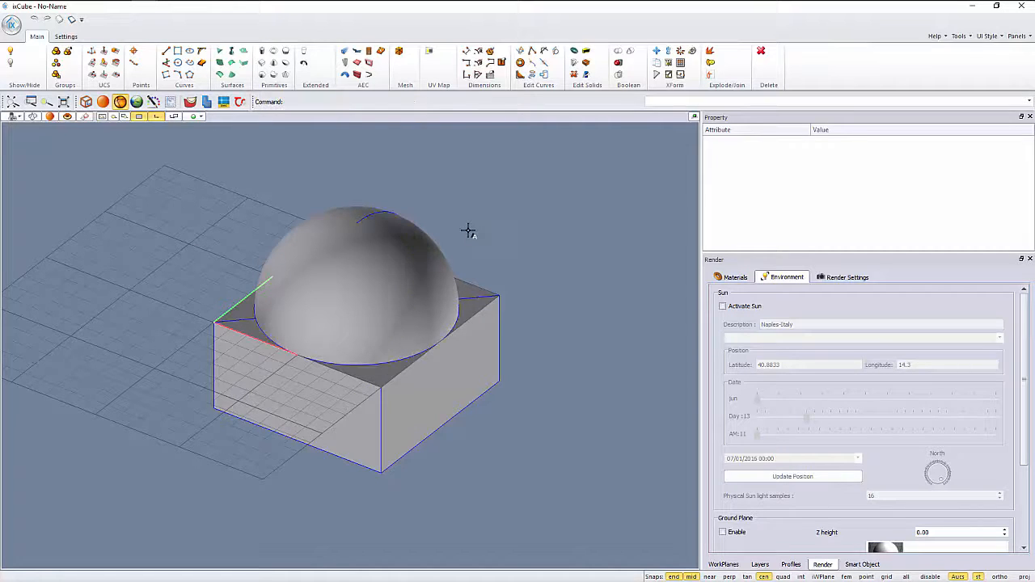
click(420, 241)
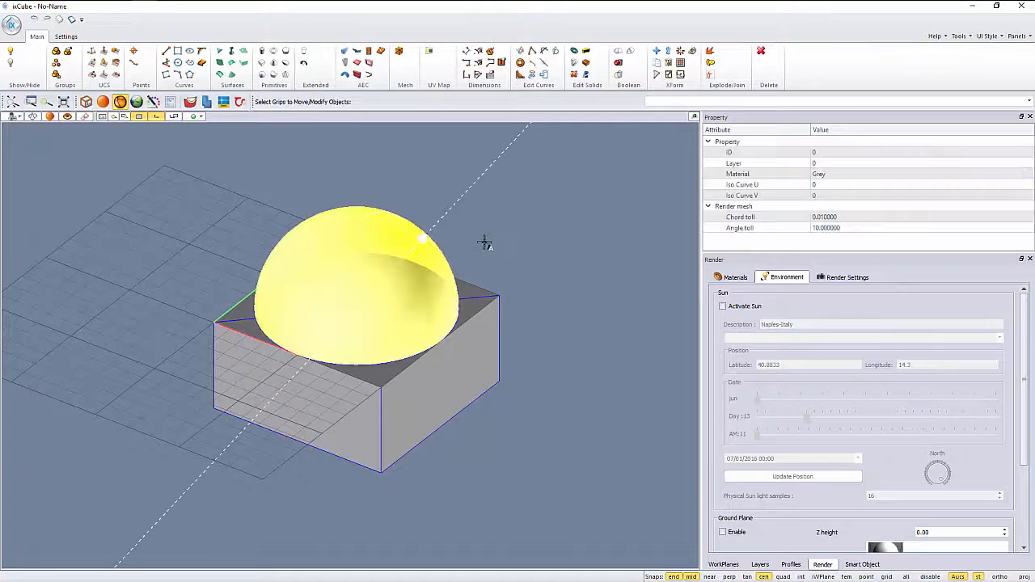
key(Escape)
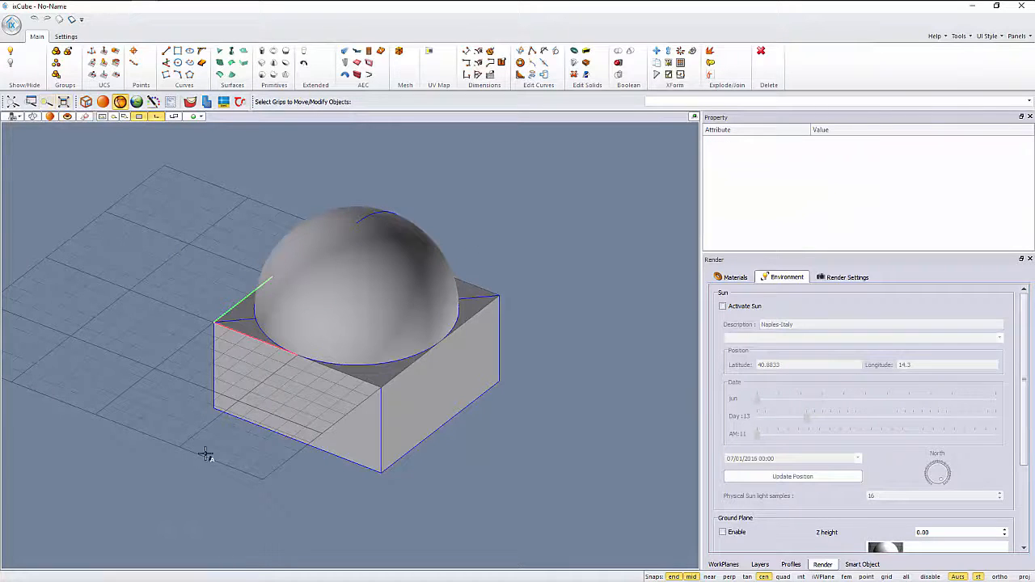
Hide the box and delete the lower half of the split sphere
drag(222, 441, 172, 378)
click(10, 64)
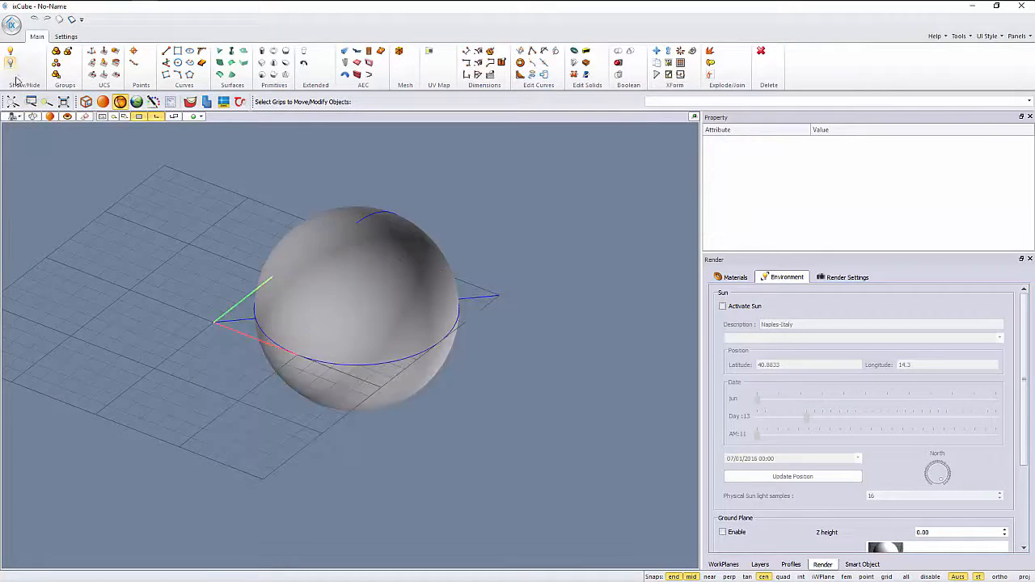
middle_drag(277, 418, 267, 377)
click(361, 405)
key(Escape)
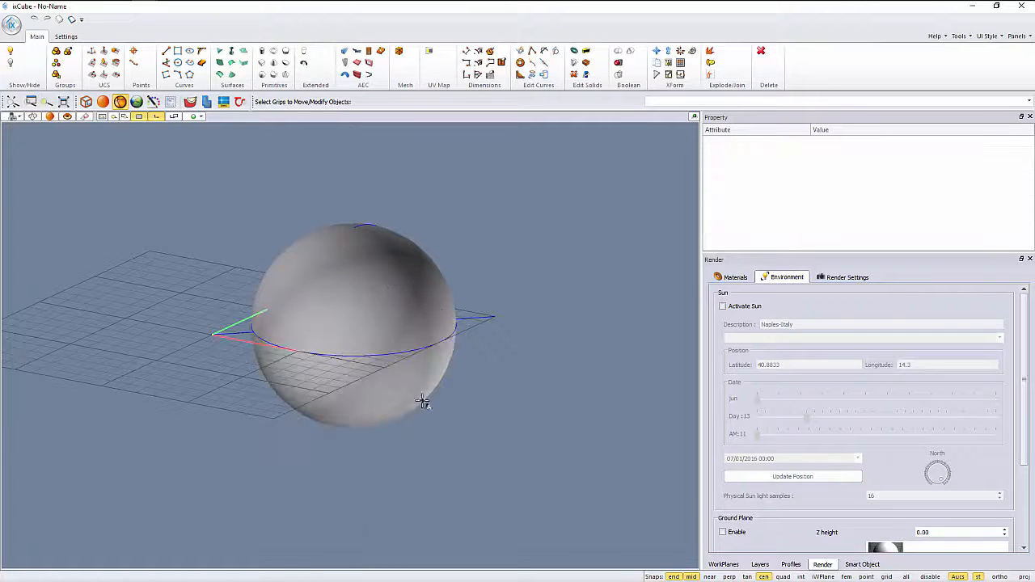
click(397, 257)
key(Escape)
click(372, 396)
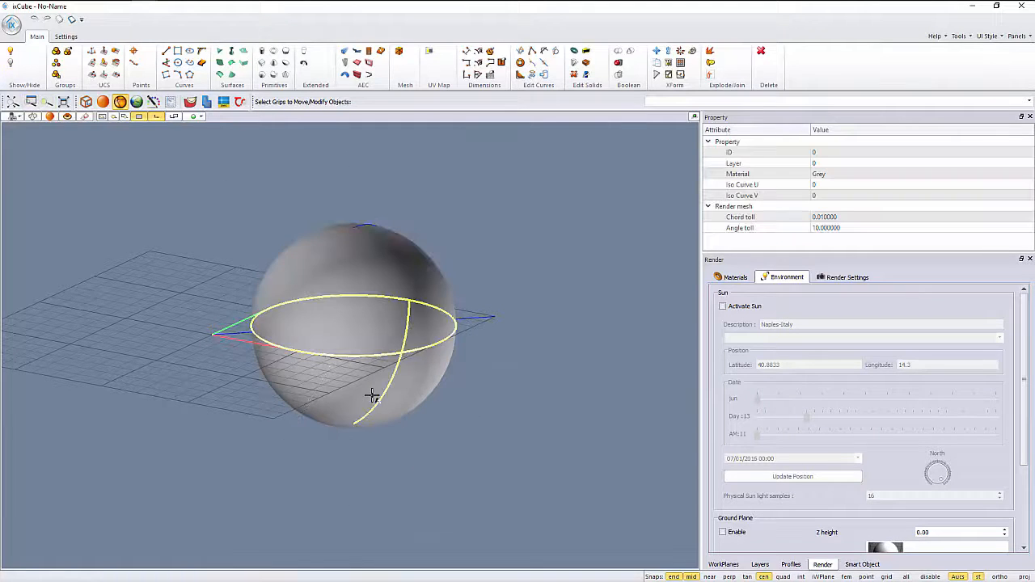
key(Delete)
middle_drag(347, 381, 356, 399)
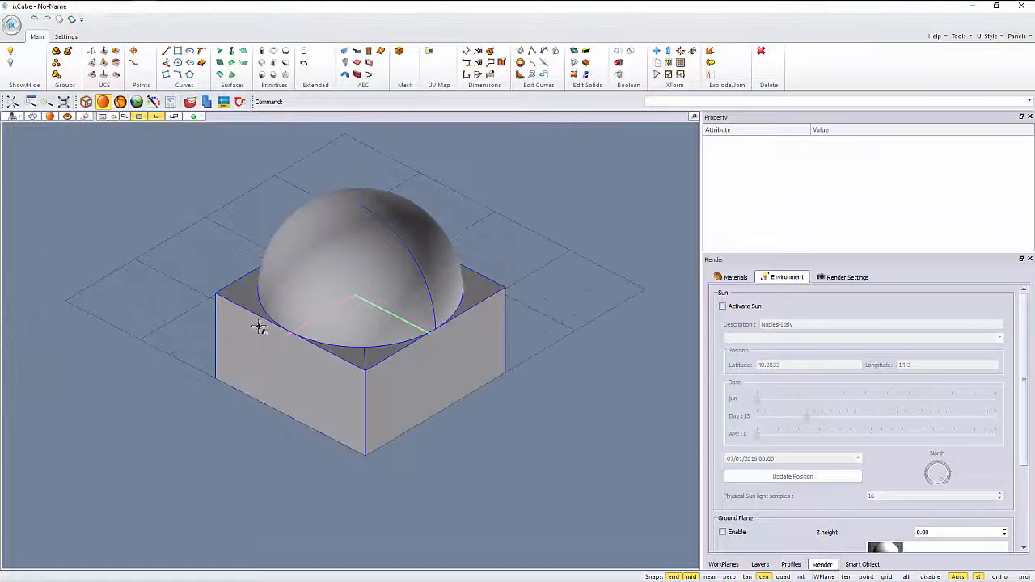
Add an aligned dimension along one front bottom edge of the box
middle_drag(259, 326, 241, 335)
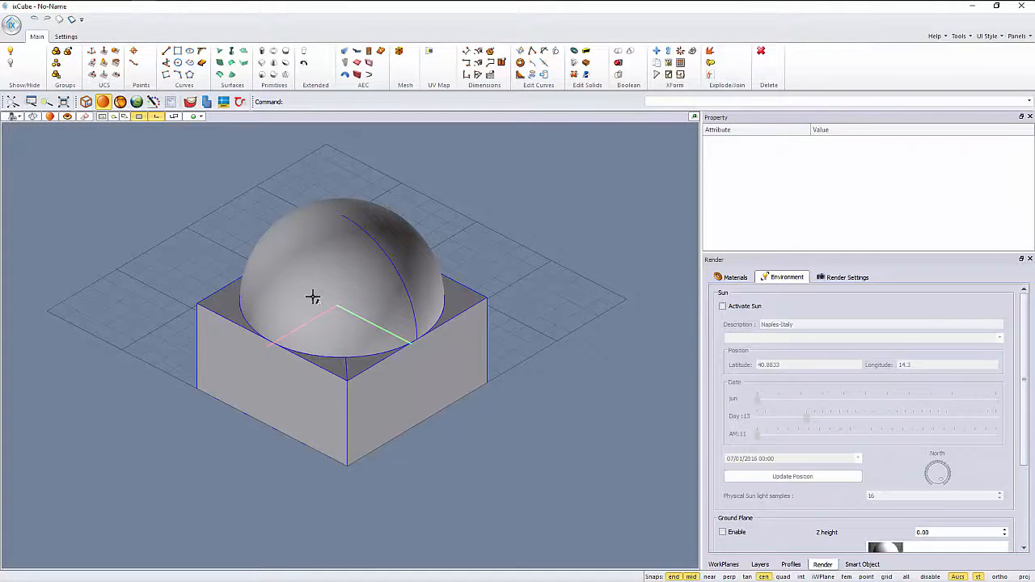
middle_drag(289, 315, 290, 332)
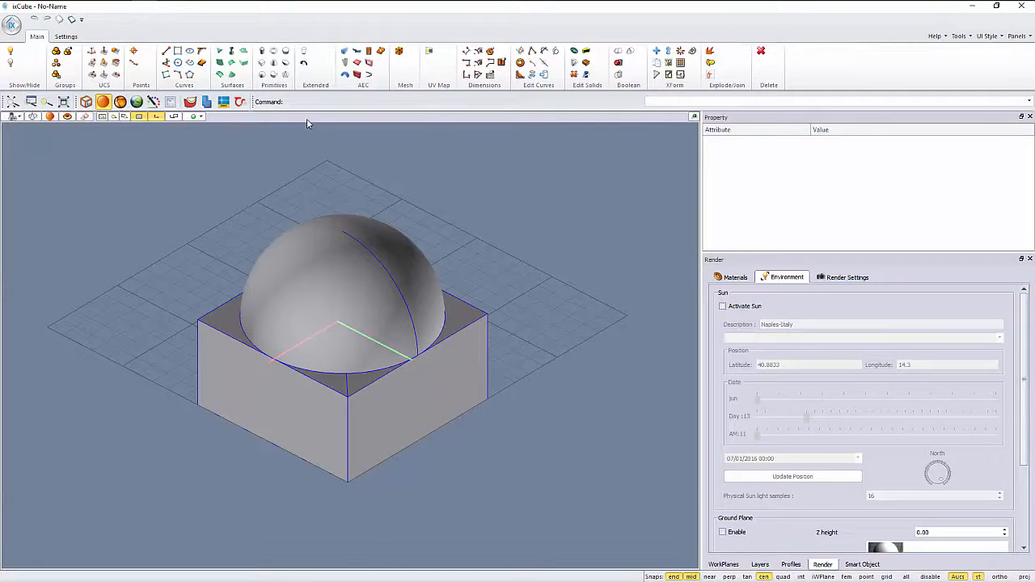
middle_drag(285, 223, 267, 194)
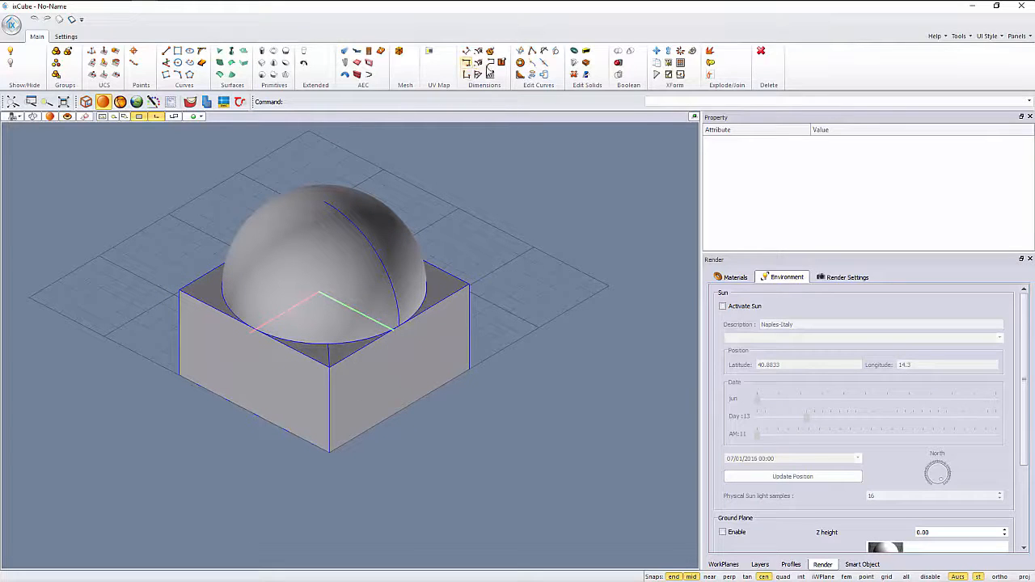
click(465, 50)
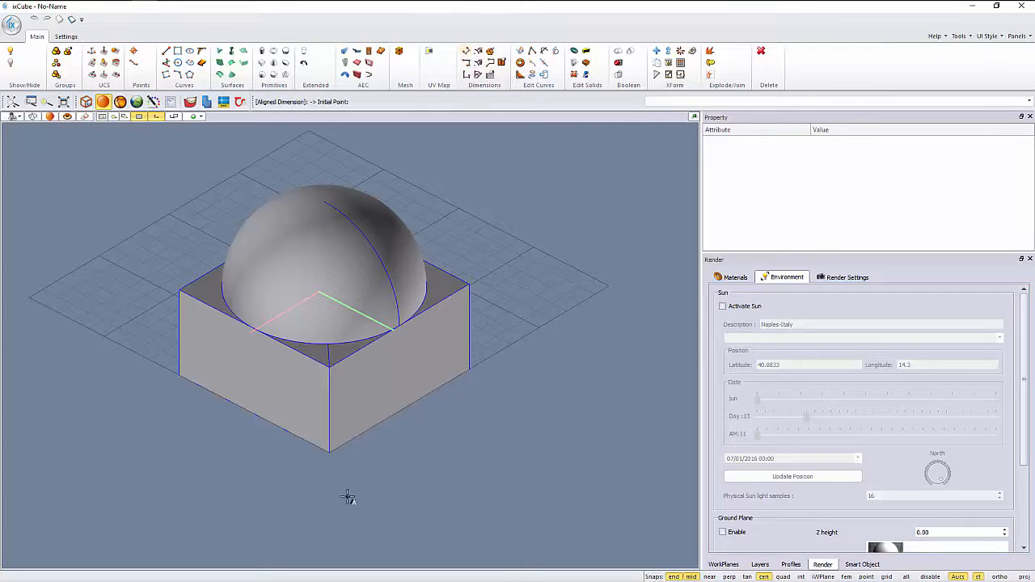
click(341, 447)
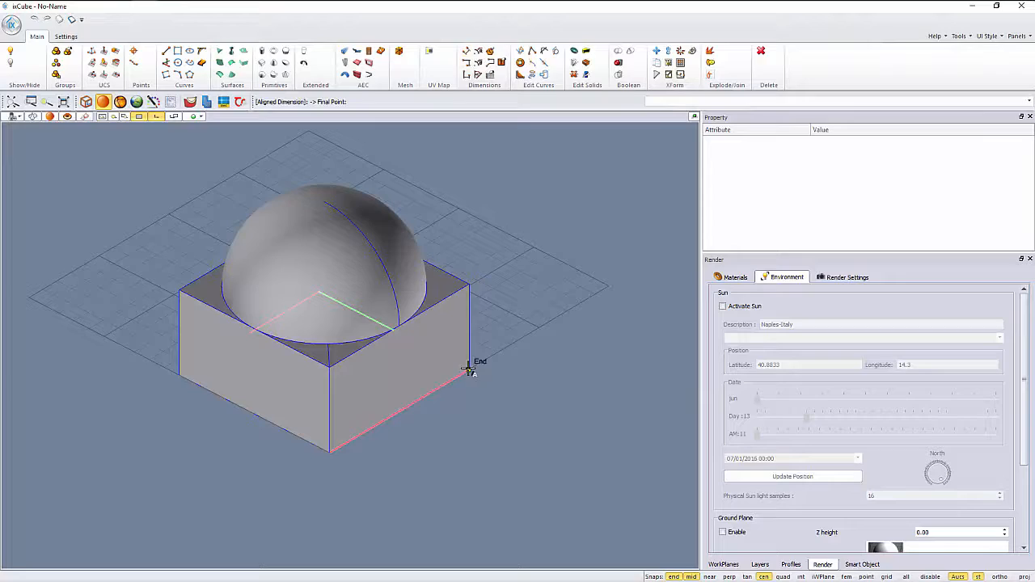
click(469, 370)
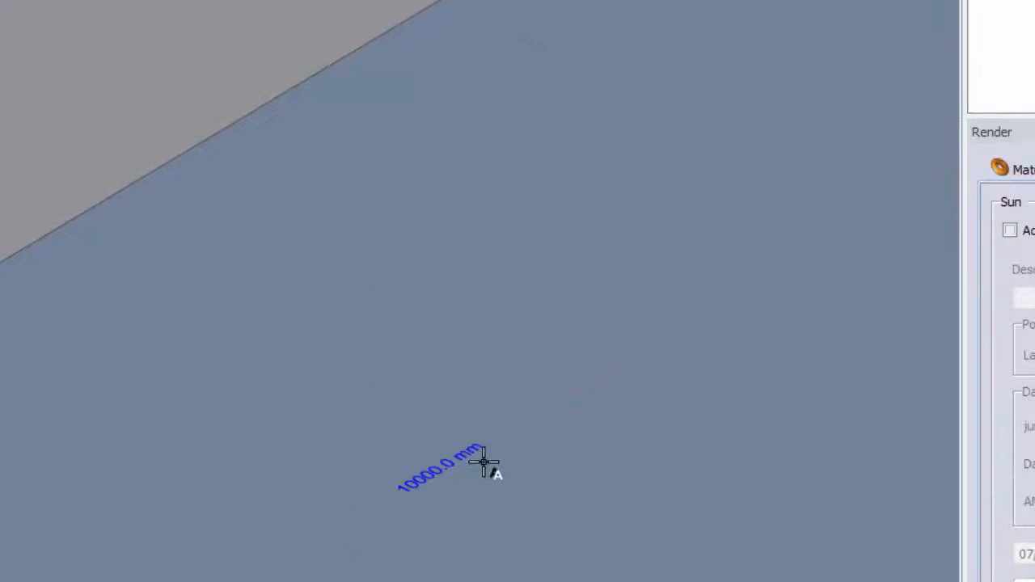
scroll(477, 478, down, 6)
middle_drag(424, 508, 573, 581)
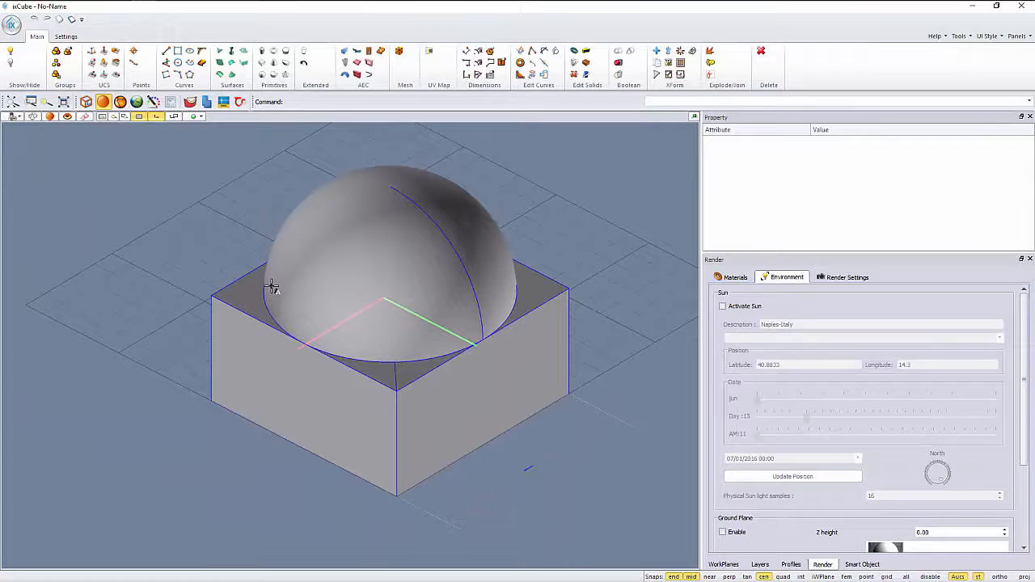
Offset the edges of the box's top face inward to form a border frame, with Both Sides set to No
click(202, 65)
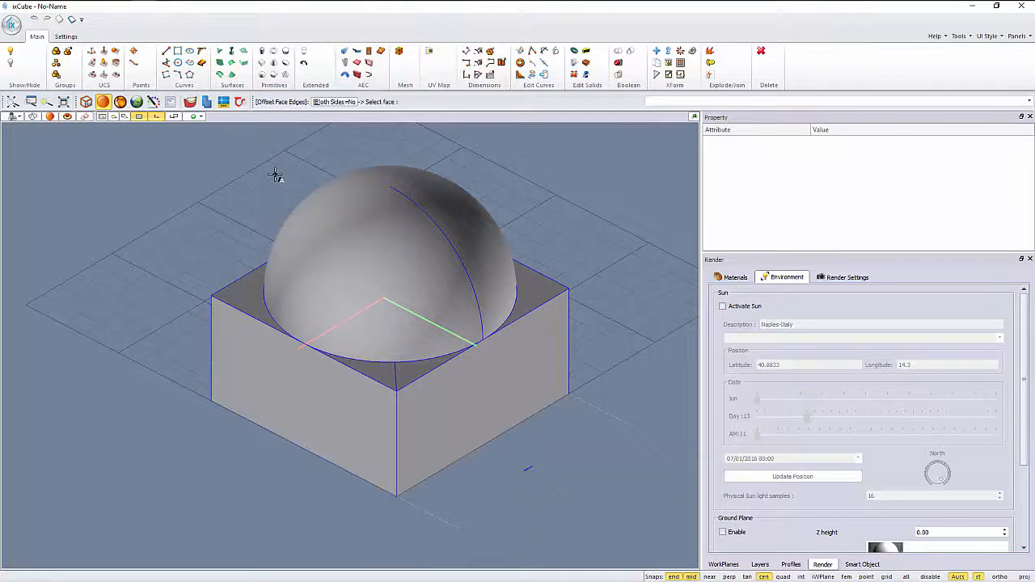
scroll(275, 175, up, 2)
click(237, 286)
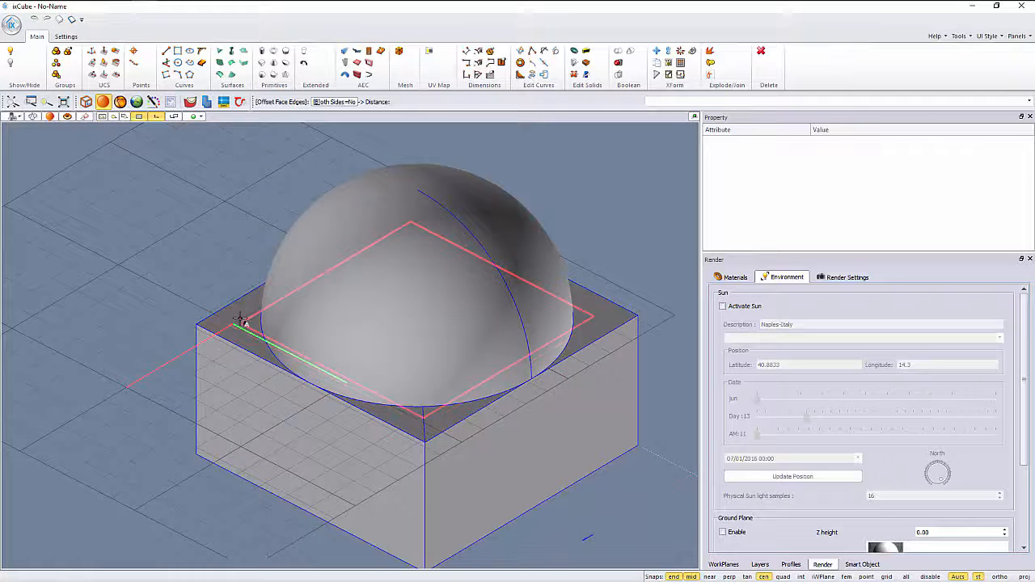
click(235, 322)
scroll(241, 324, up, 3)
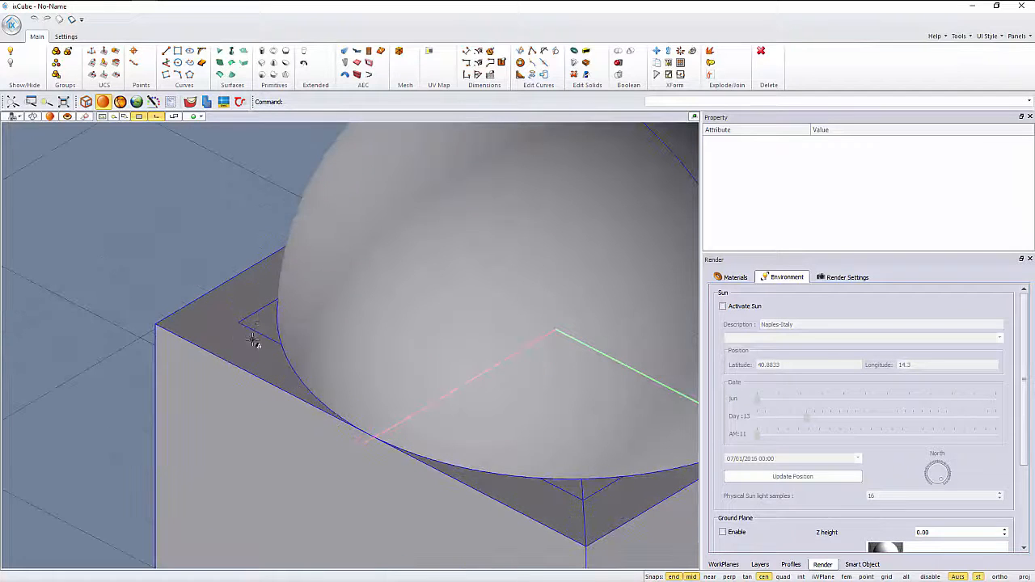
scroll(205, 299, down, 2)
scroll(209, 304, down, 3)
scroll(210, 307, up, 3)
Pull the frame-shaped border of the top face upward by about the box's own height
click(207, 308)
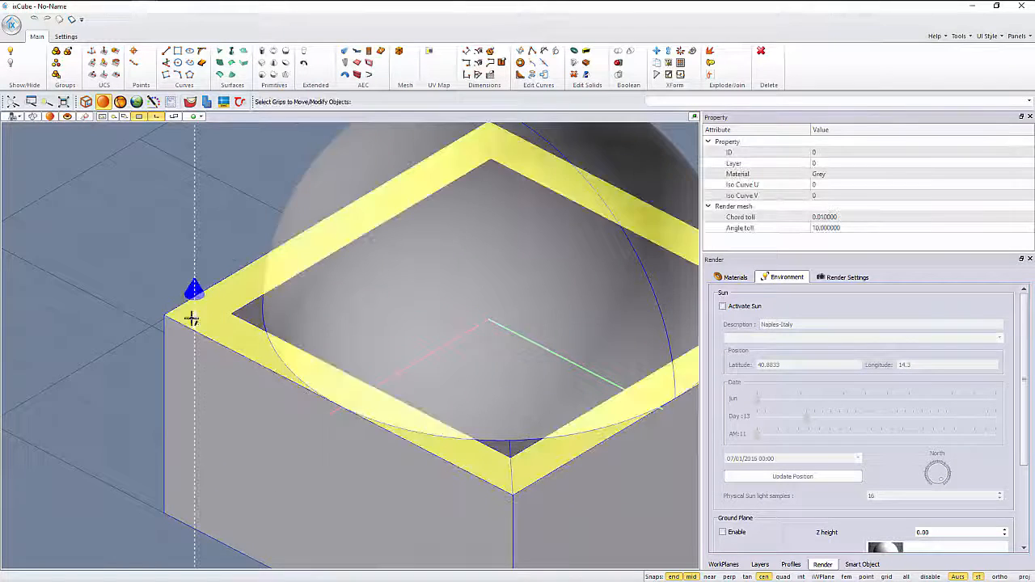
scroll(196, 319, down, 3)
click(194, 316)
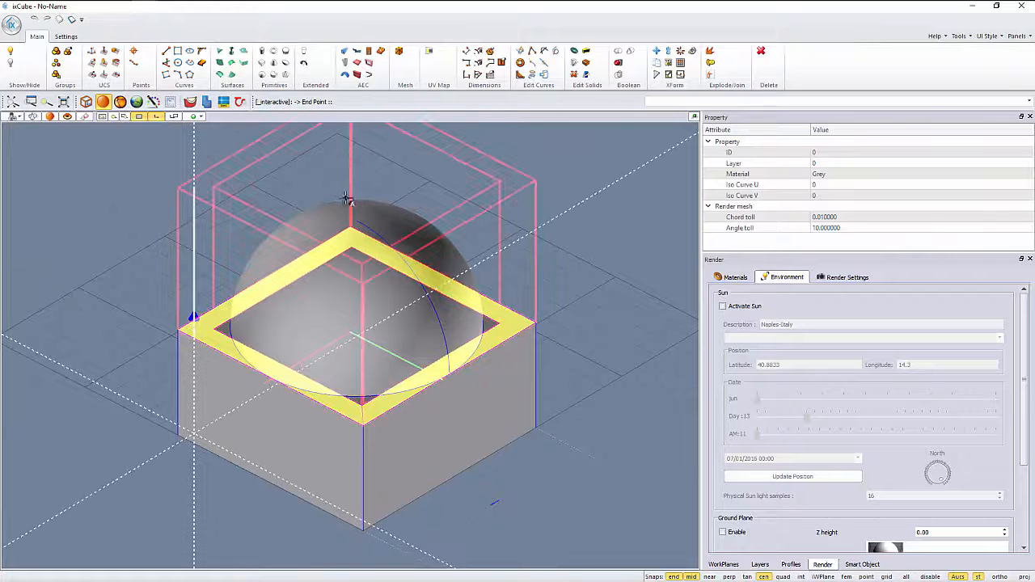
click(363, 220)
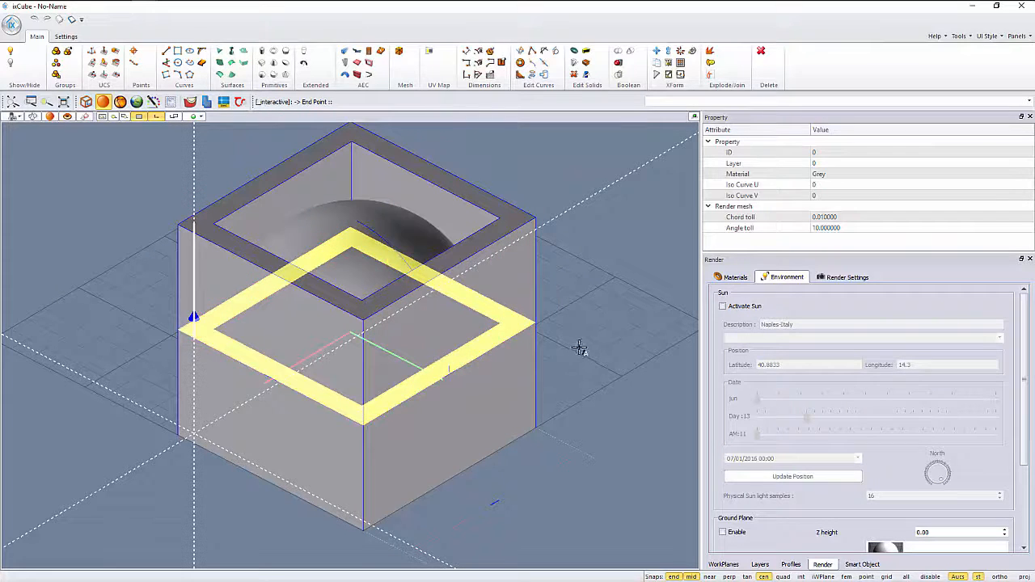
Finish the frame pull and move one front side face of the box slightly outward to thicken its wall
key(Escape)
middle_drag(263, 342, 344, 376)
scroll(505, 352, up, 3)
scroll(496, 380, up, 2)
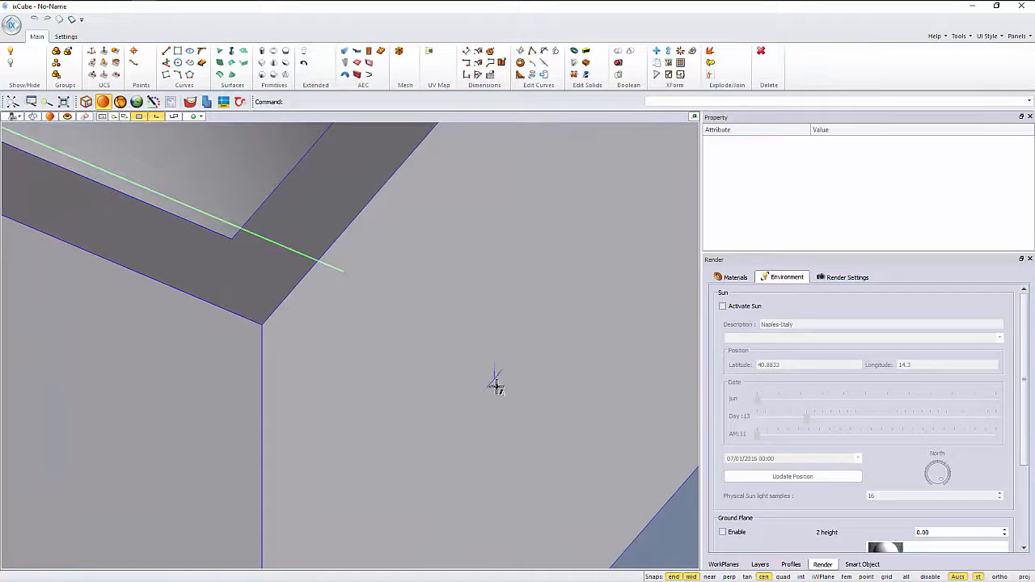
scroll(496, 384, up, 1)
scroll(497, 376, down, 5)
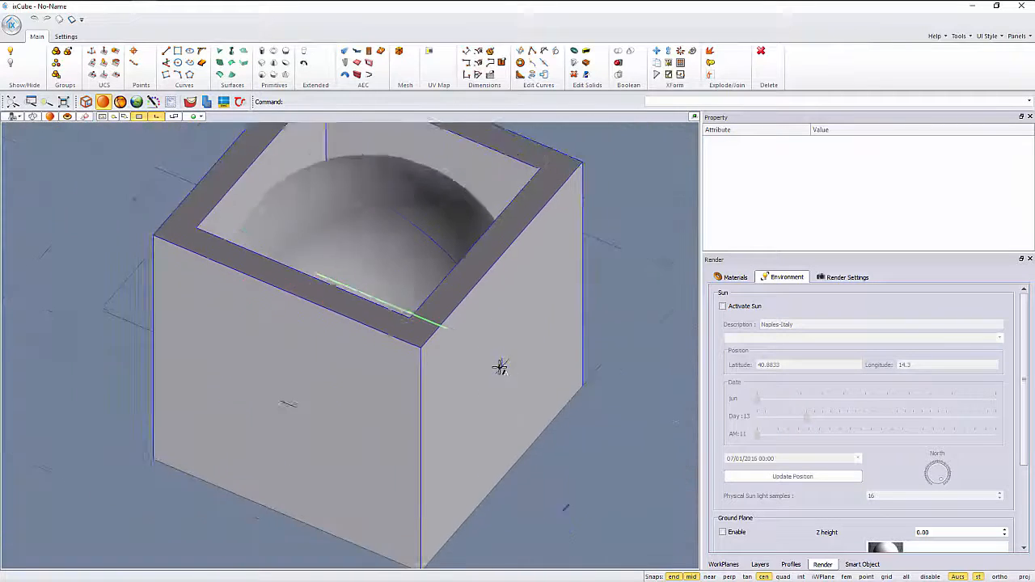
scroll(500, 367, down, 3)
middle_drag(432, 294, 431, 351)
scroll(294, 291, up, 3)
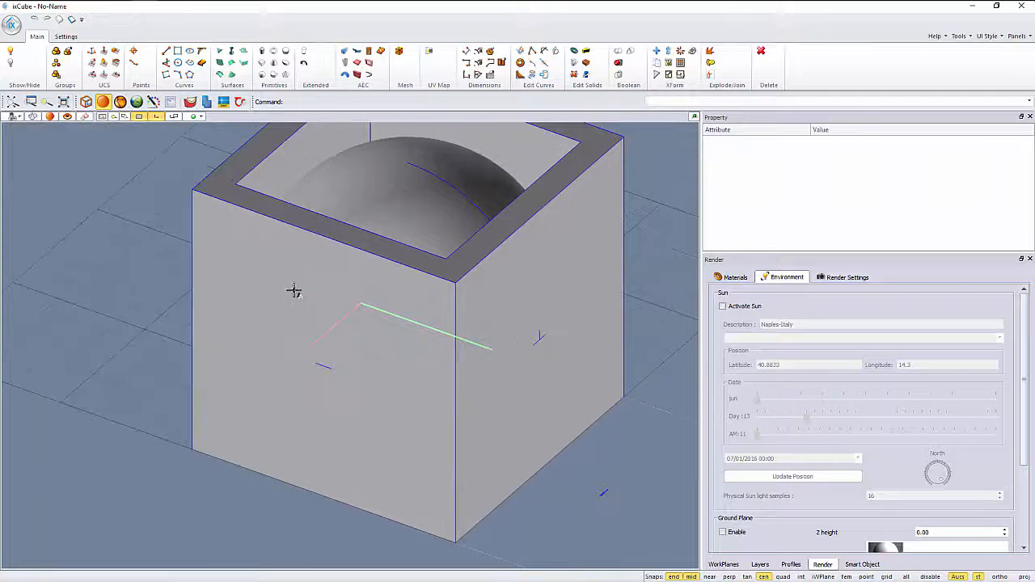
click(294, 290)
click(291, 293)
click(280, 297)
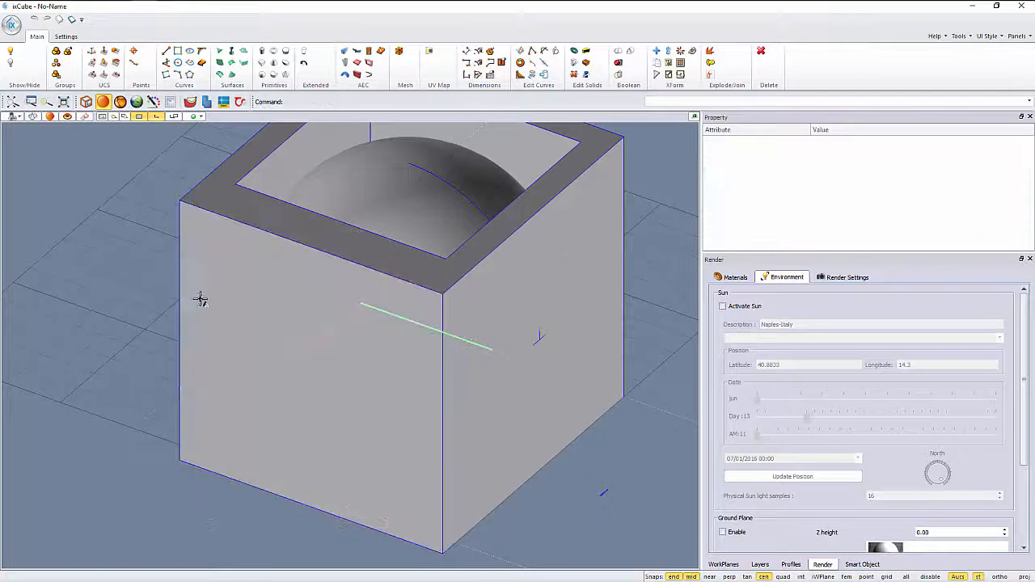
Move the adjacent side face of the box slightly outward to thicken the second wall
middle_drag(500, 312, 446, 312)
click(474, 282)
click(488, 286)
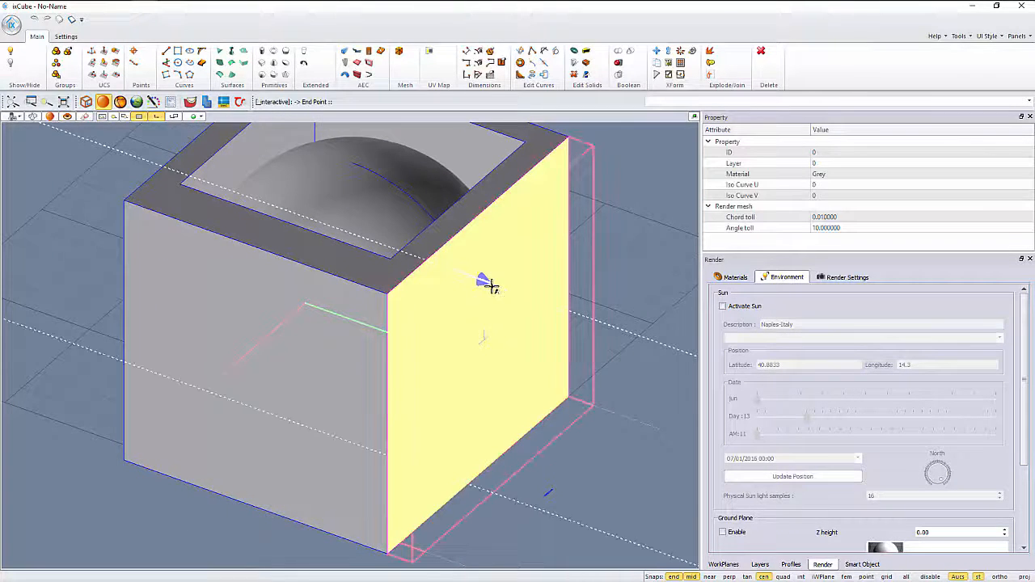
click(491, 286)
Move the third outer side face of the box outward to thicken its wall
scroll(489, 298, down, 2)
middle_drag(591, 310, 386, 312)
click(396, 304)
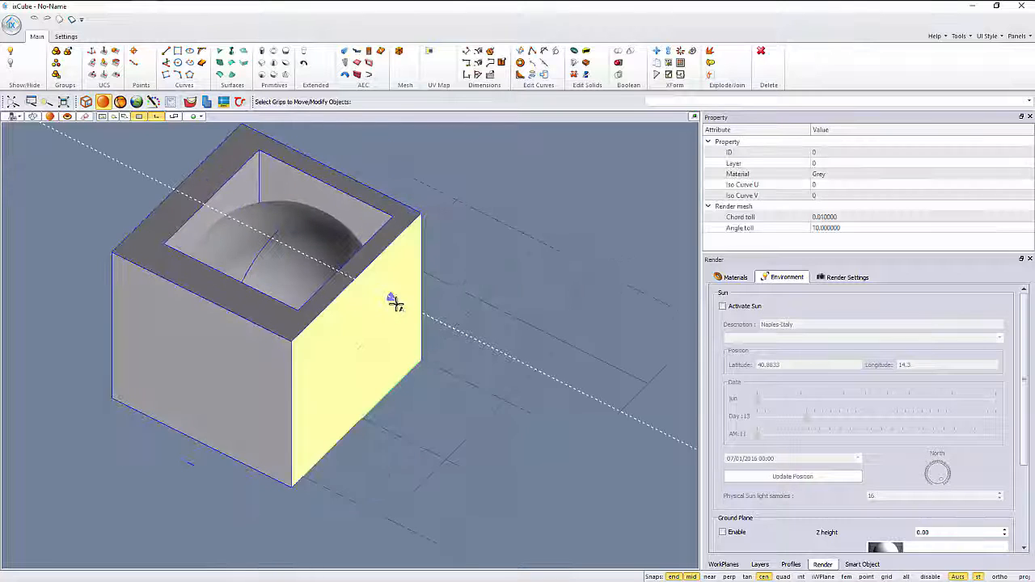
click(393, 300)
click(470, 310)
Move the remaining outer side face of the box outward so that all four walls are thicker
middle_drag(477, 312, 421, 387)
click(439, 287)
click(444, 287)
click(449, 288)
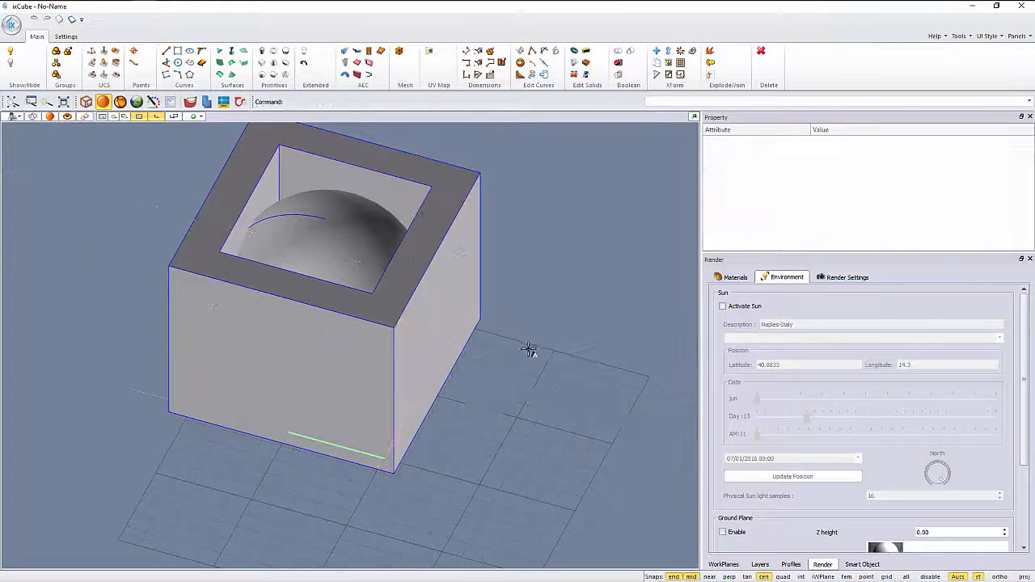
Subtract the frame-shaped box from the hemisphere with a Boolean, with Delete A and Delete B set to Yes
middle_drag(349, 379, 423, 374)
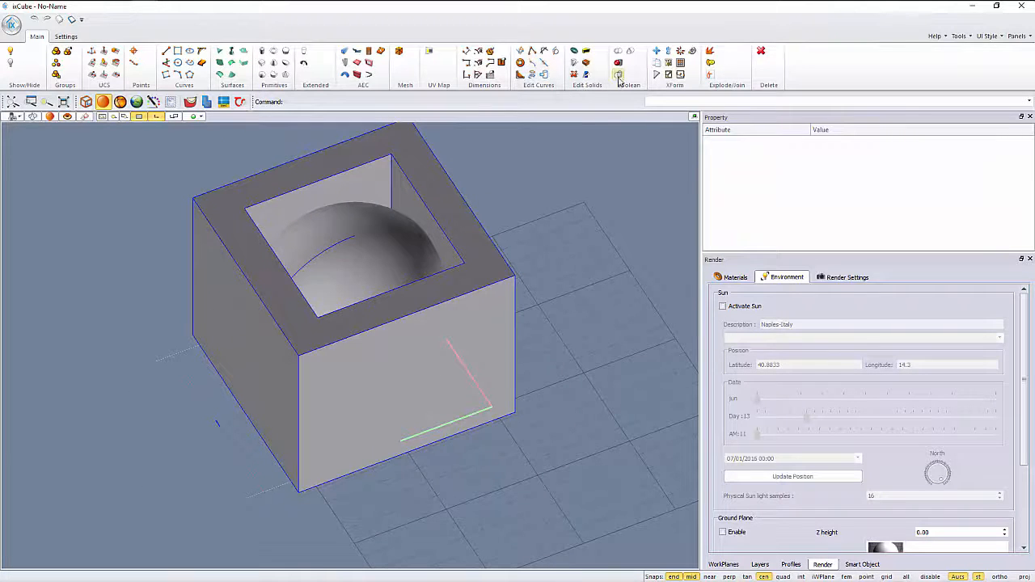
click(619, 76)
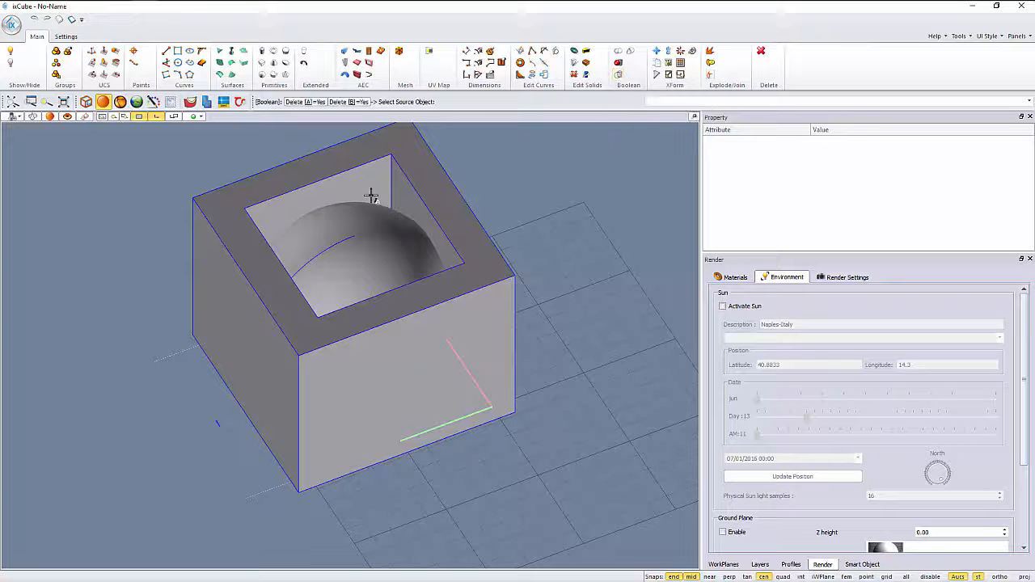
click(364, 224)
click(387, 247)
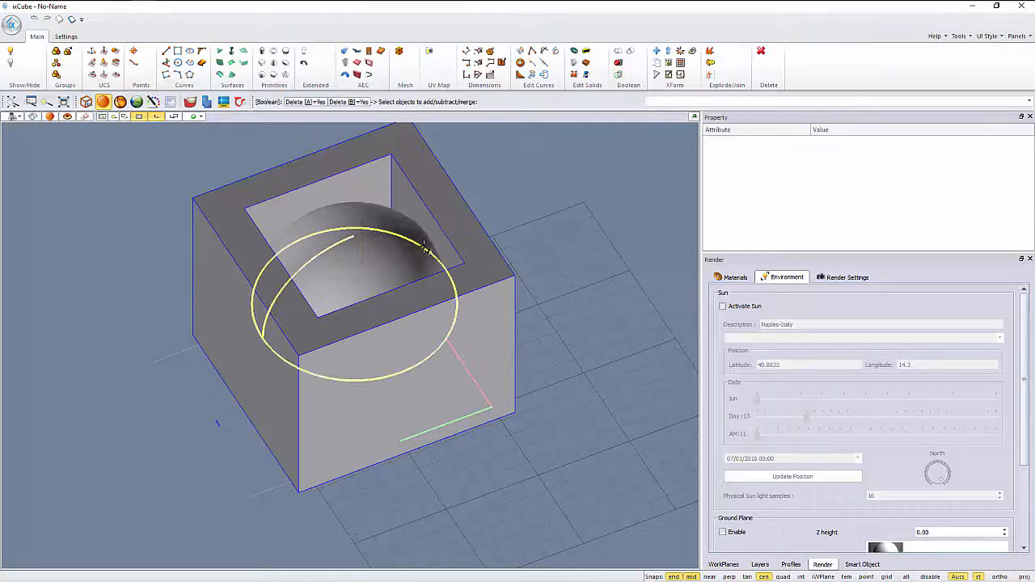
click(488, 234)
right_click(507, 234)
middle_drag(406, 300, 374, 363)
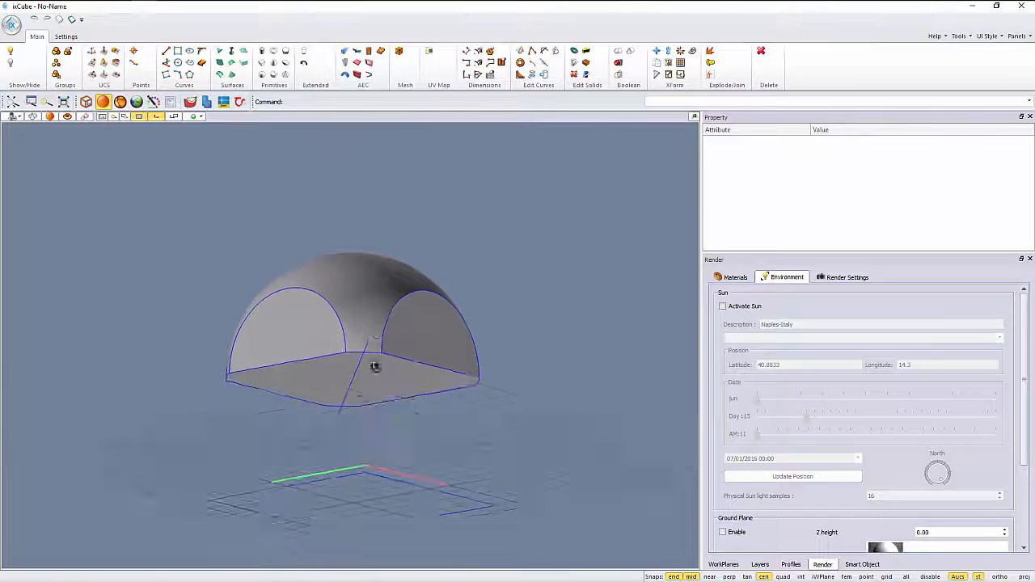
scroll(383, 393, up, 5)
click(392, 431)
click(398, 445)
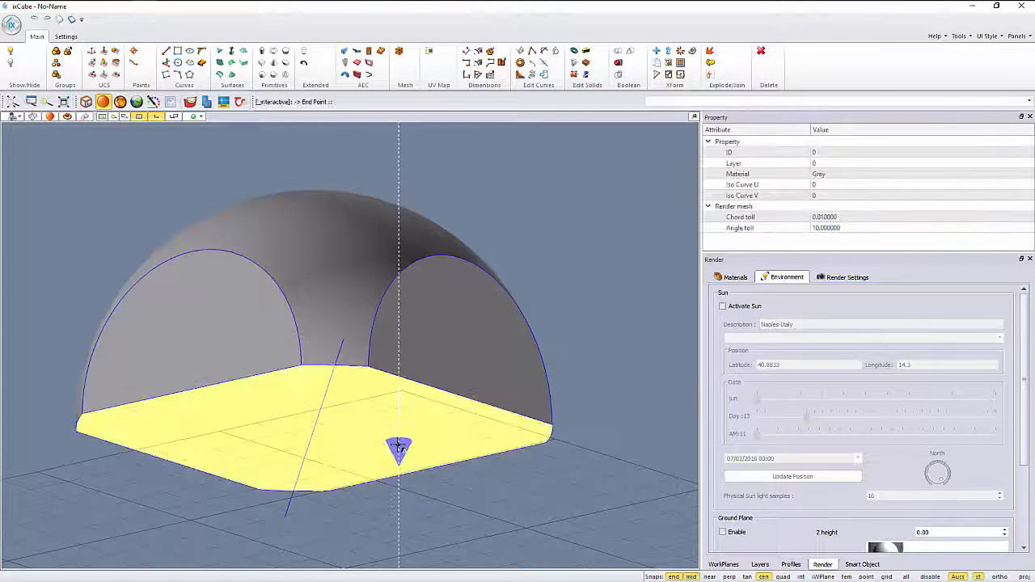
click(404, 384)
key(Escape)
scroll(363, 300, down, 5)
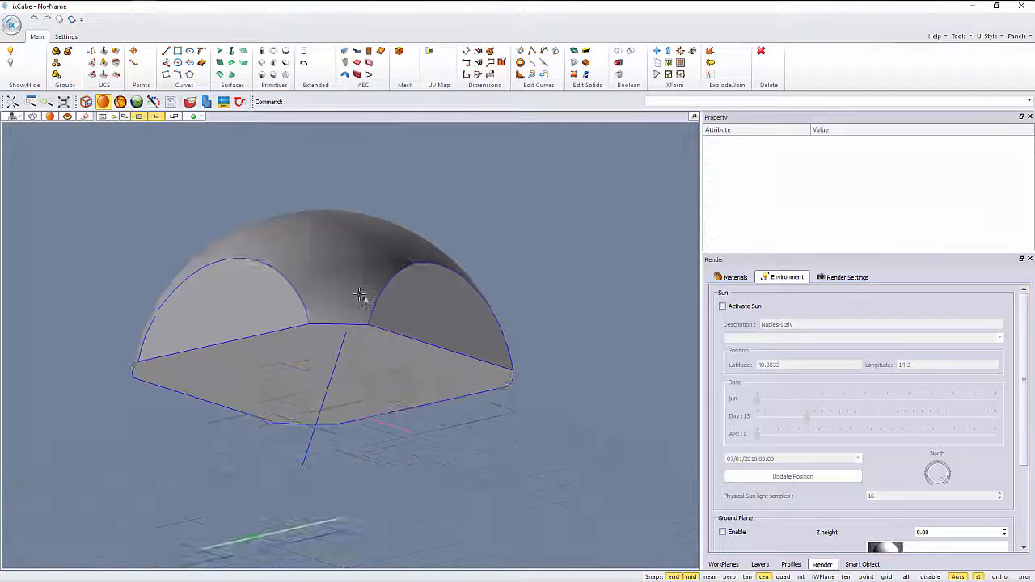
middle_drag(319, 356, 335, 342)
middle_drag(338, 212, 353, 333)
click(345, 270)
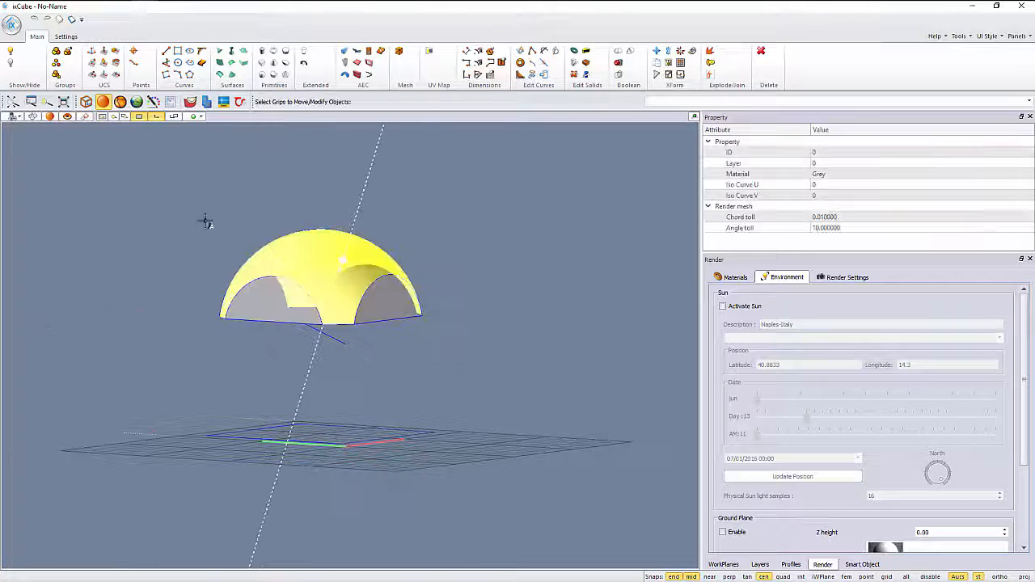
click(112, 118)
key(Escape)
middle_drag(384, 389, 365, 332)
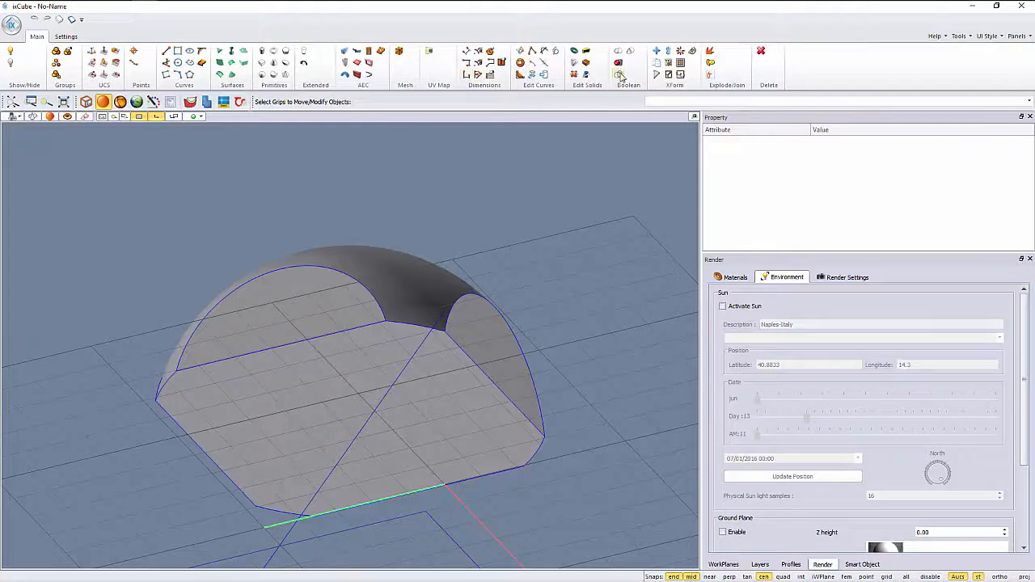
Shell the cut dome with Shell Solid, removing its flat bottom face and leaving Offset set to No
click(586, 52)
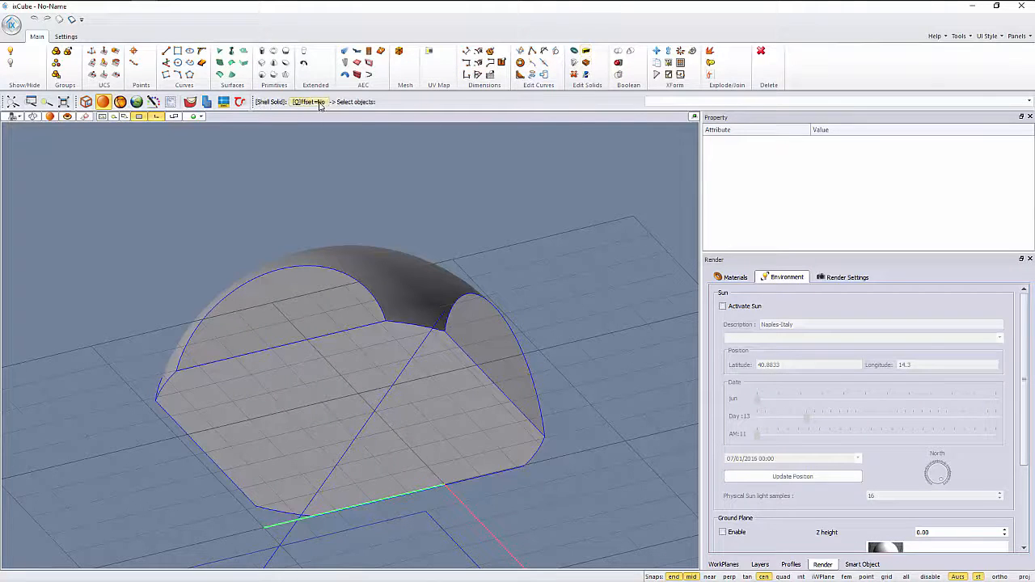
click(325, 381)
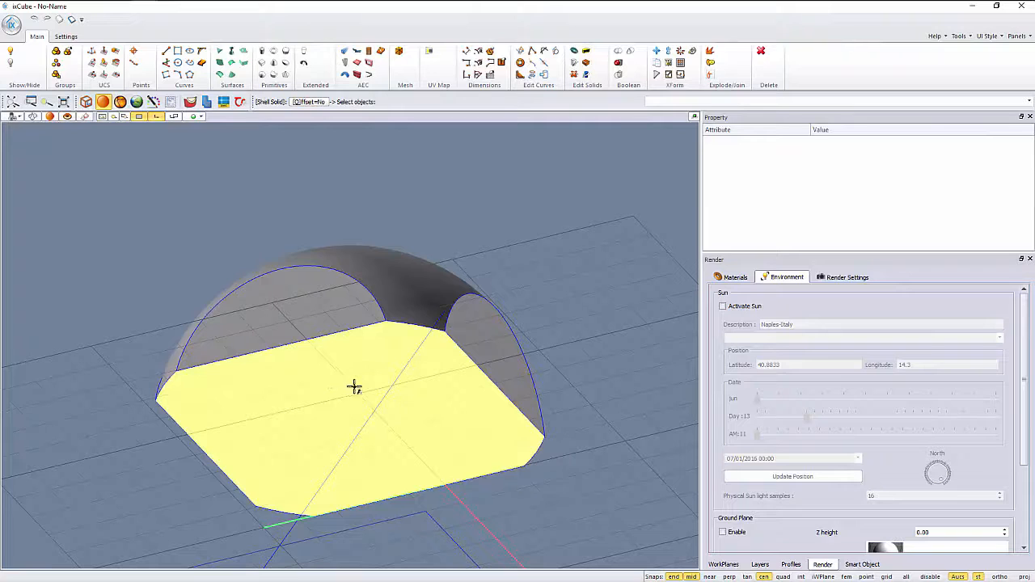
key(Return)
key(Return)
Push the flat infill faces of two adjacent arches through to the far side of the dome, opening all four arches
middle_drag(331, 347, 378, 368)
click(201, 397)
click(199, 393)
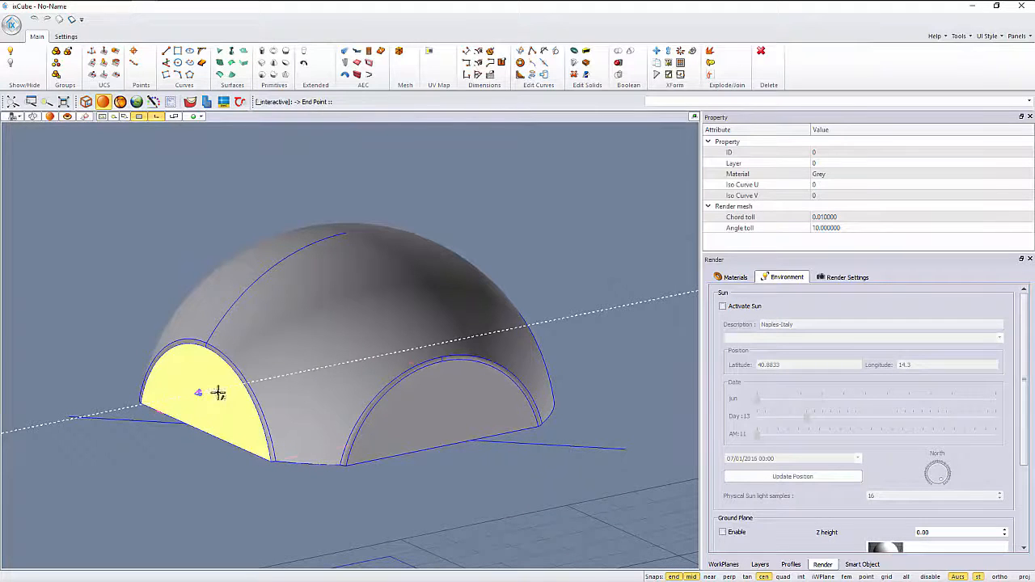
click(572, 343)
click(449, 425)
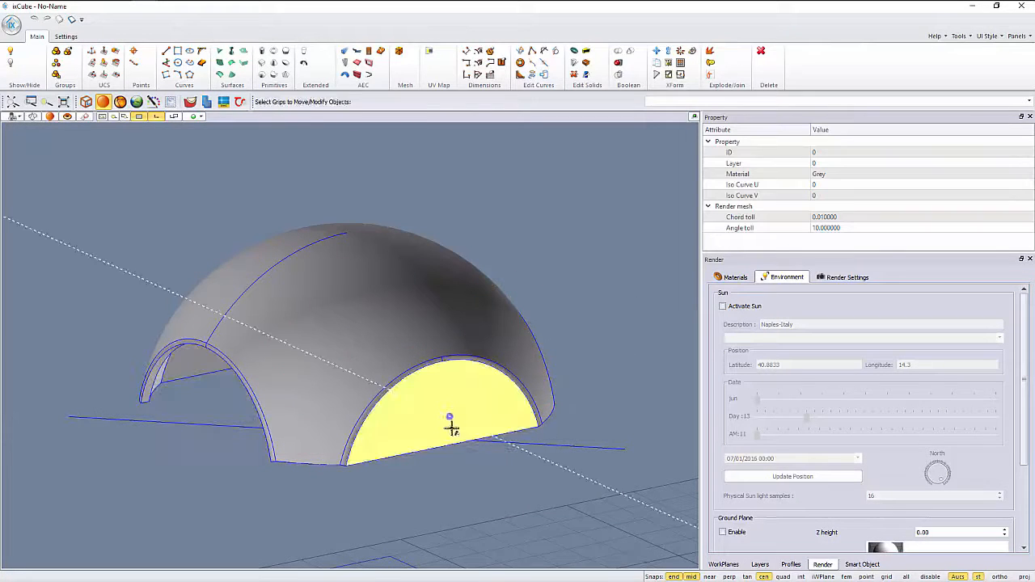
click(449, 417)
click(69, 203)
scroll(339, 267, down, 2)
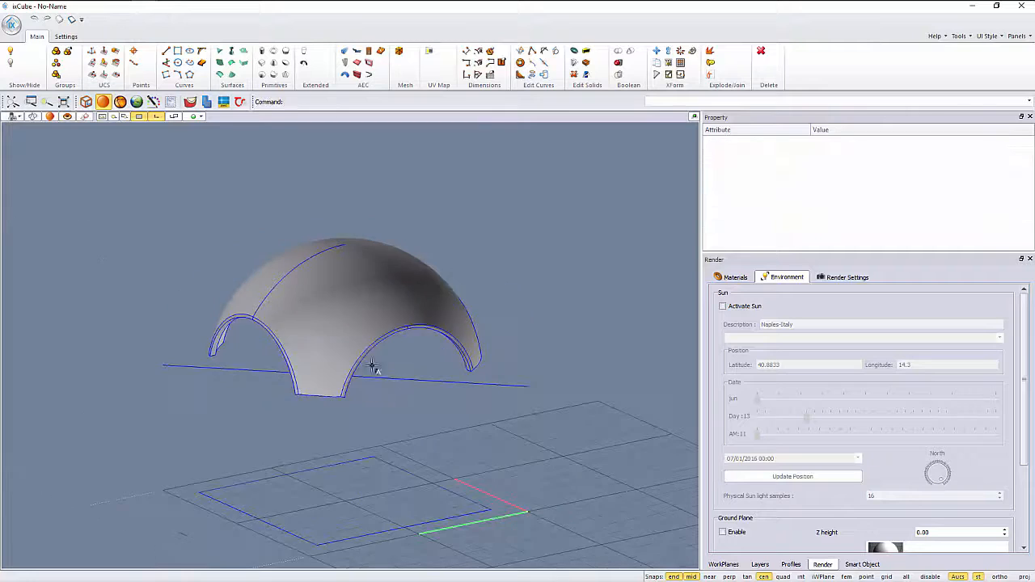
Try to extrude the bottom face of one dome corner downward along the face's own normal
middle_drag(372, 370, 274, 313)
scroll(222, 299, up, 2)
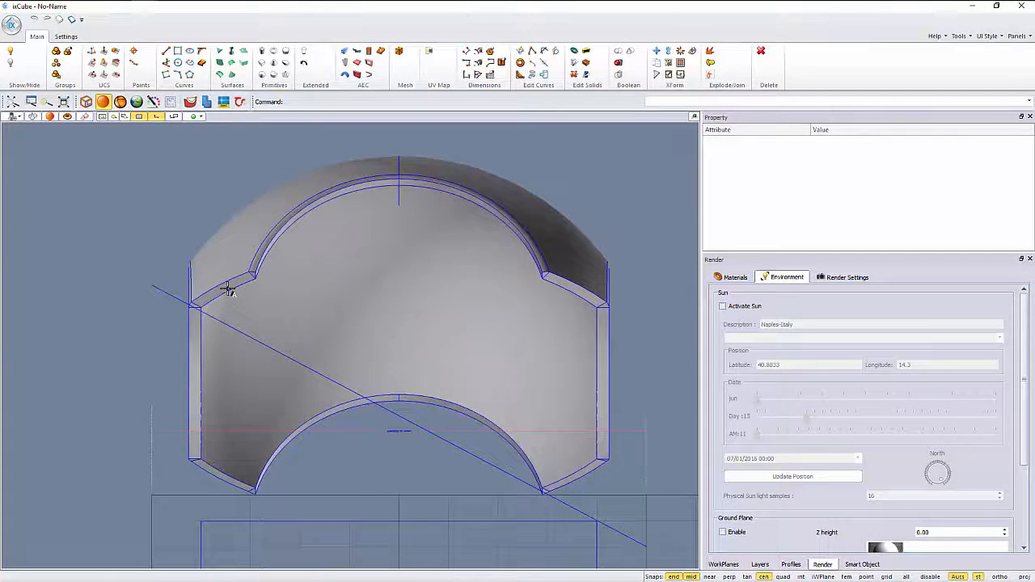
click(226, 289)
middle_drag(226, 289, 183, 364)
scroll(177, 353, up, 4)
scroll(178, 349, up, 2)
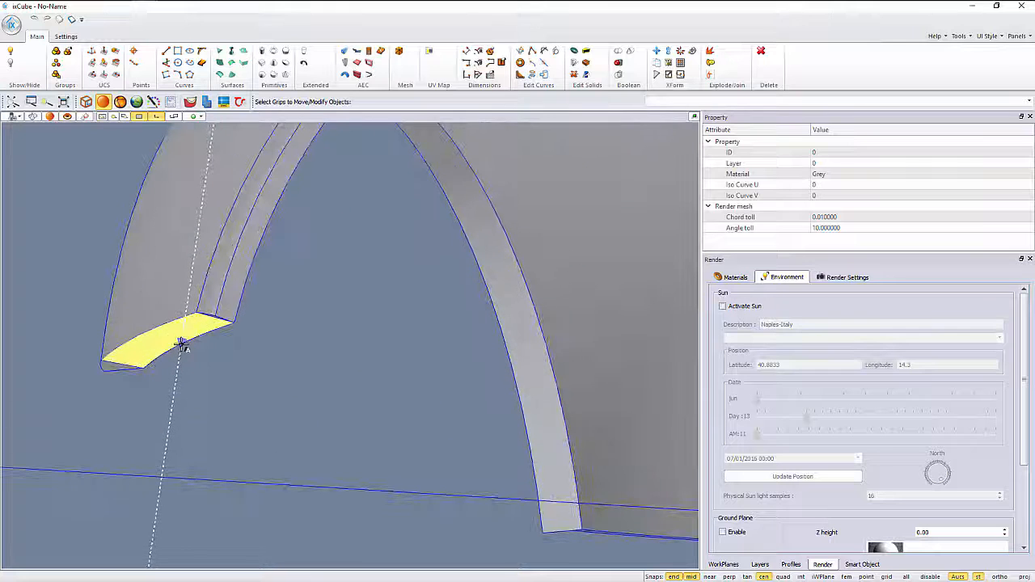
click(181, 344)
click(154, 502)
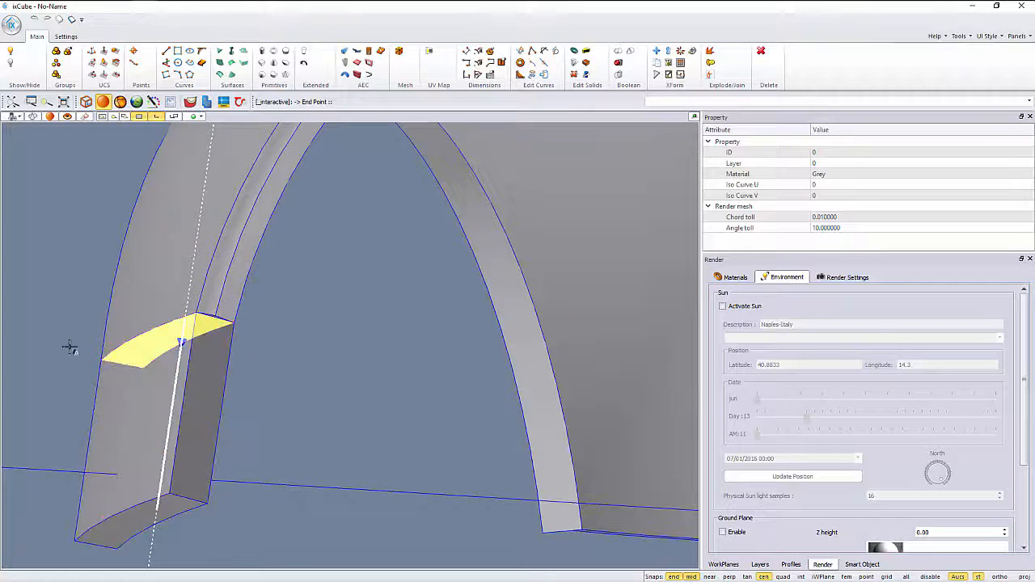
scroll(118, 256, down, 4)
middle_drag(167, 307, 153, 249)
Extrude the bottom face of that dome corner down to the ground plane along the UCS normal to form a pillar
scroll(153, 249, up, 1)
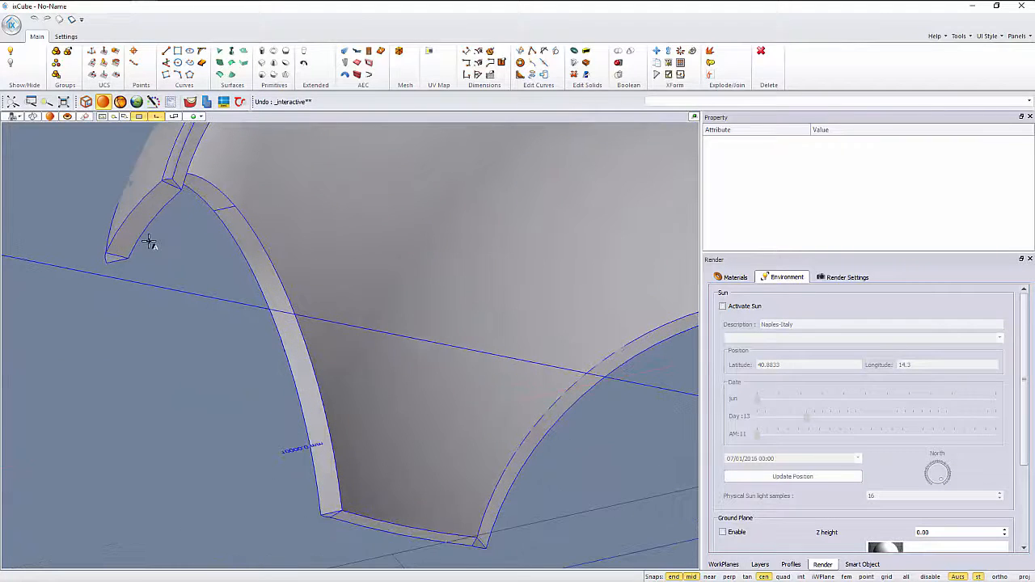
scroll(139, 223, up, 1)
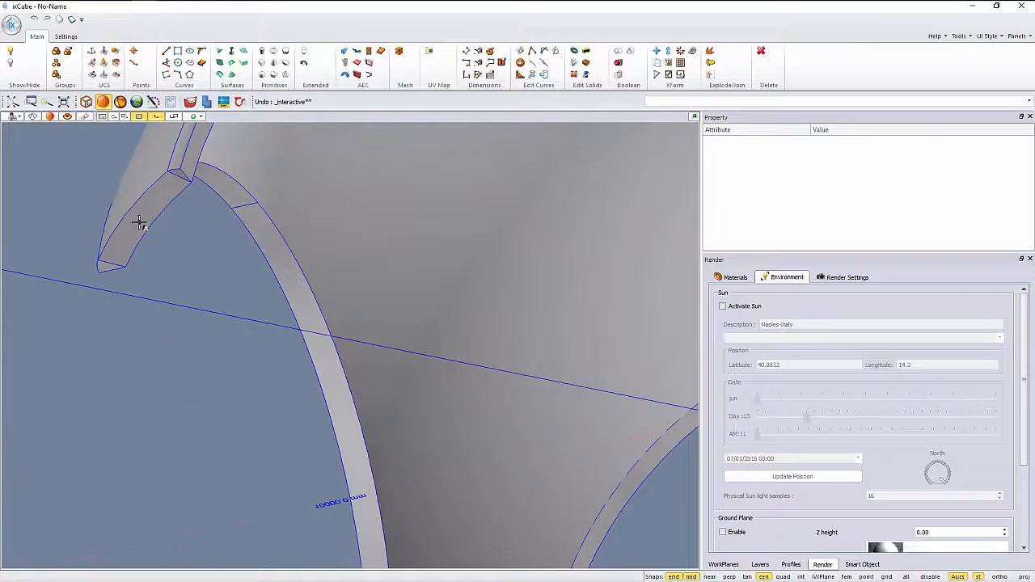
alt+click(146, 214)
scroll(157, 226, down, 4)
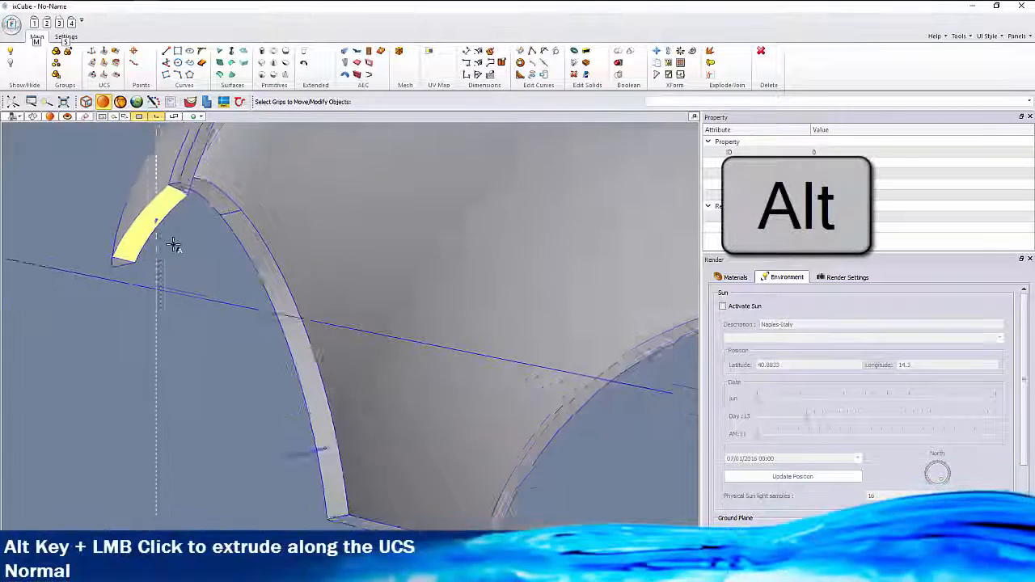
scroll(186, 260, down, 2)
middle_drag(194, 300, 250, 383)
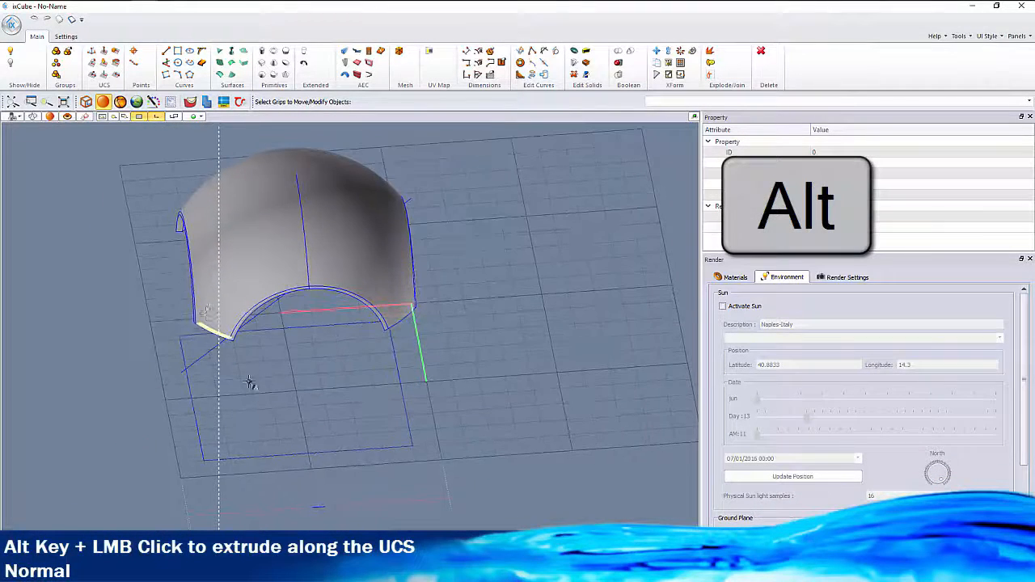
scroll(213, 457, up, 1)
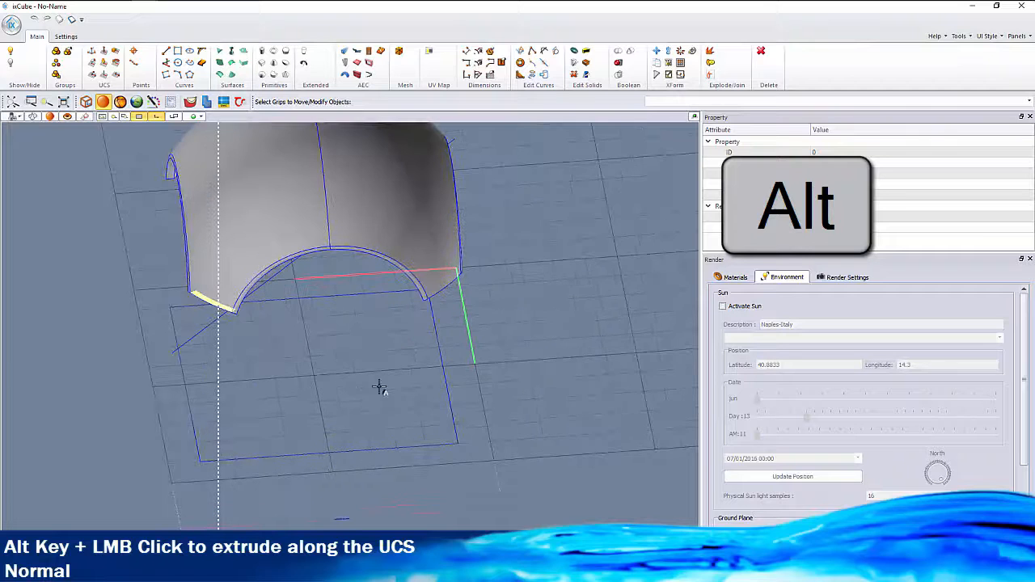
middle_drag(457, 266, 483, 300)
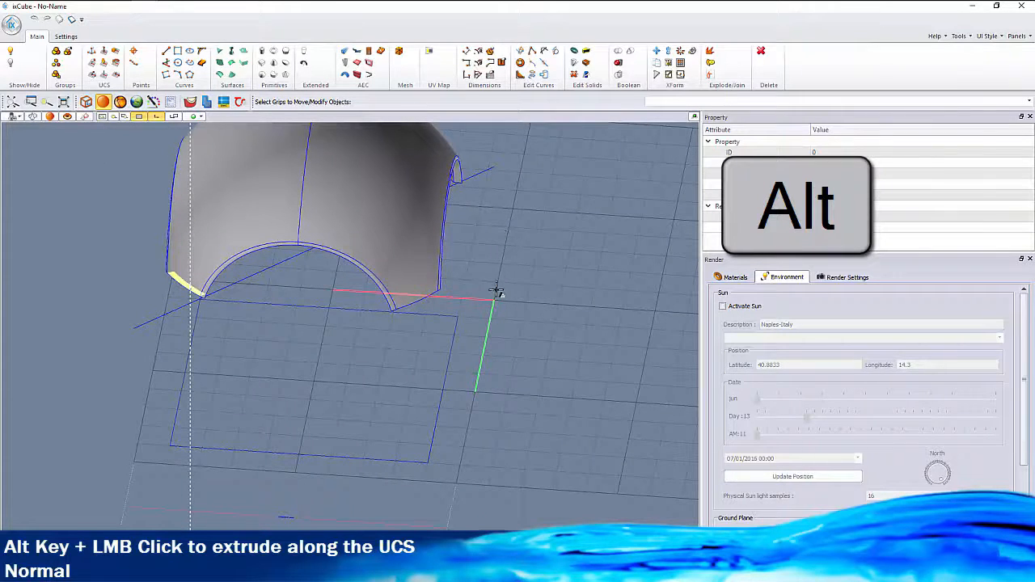
middle_drag(263, 330, 185, 264)
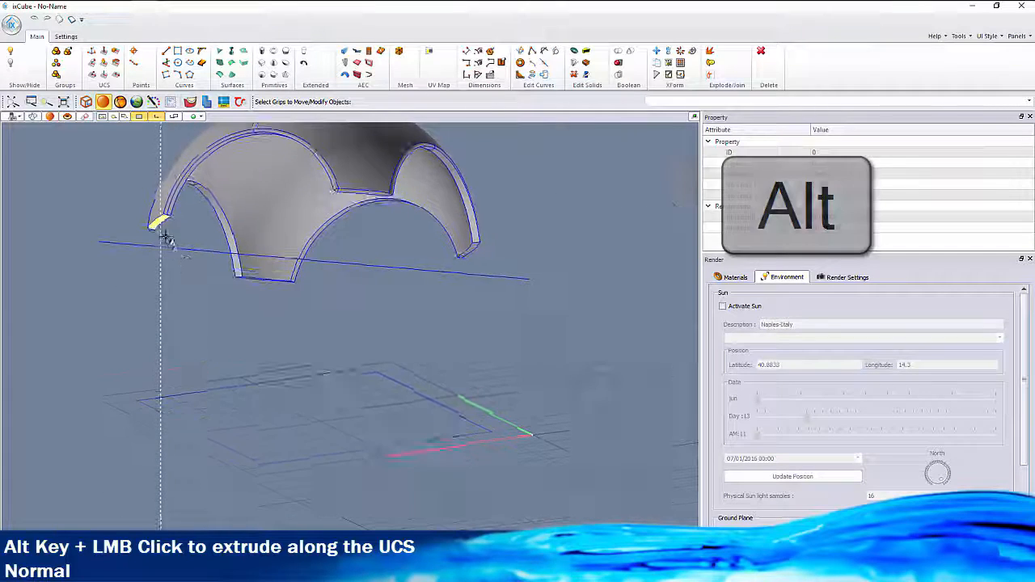
scroll(162, 238, up, 3)
alt+click(151, 208)
scroll(208, 351, down, 3)
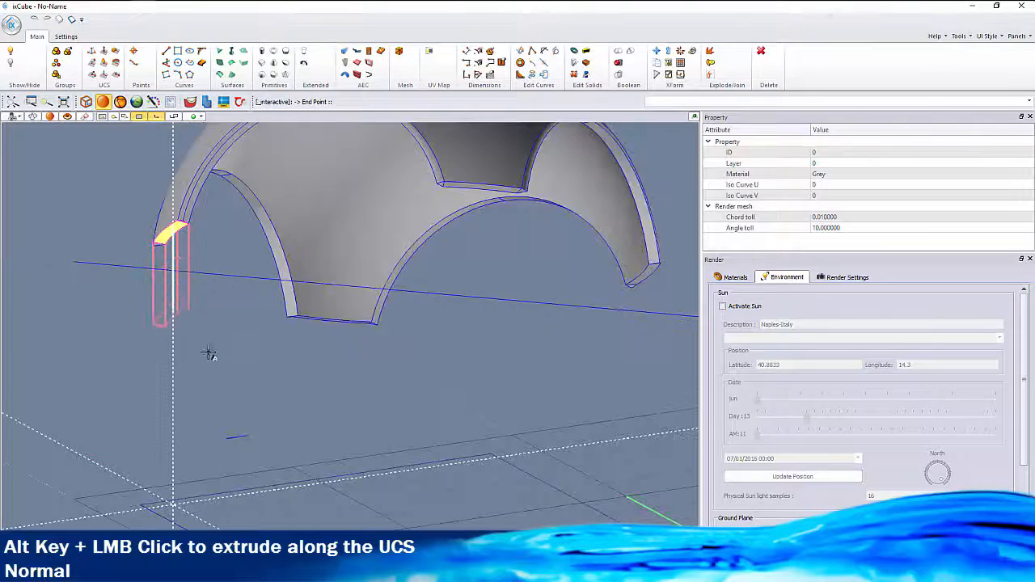
middle_drag(199, 410, 203, 457)
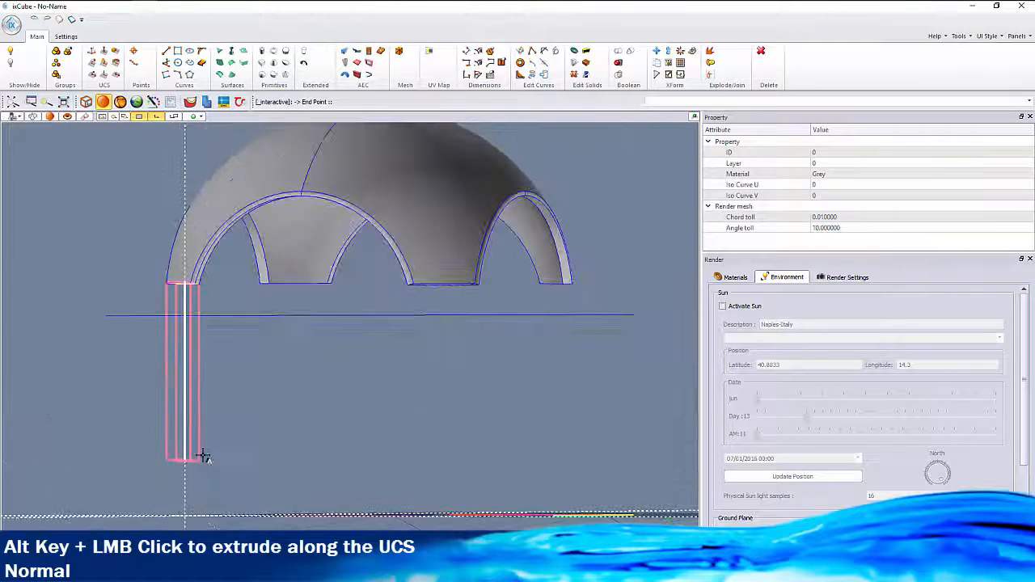
click(167, 515)
Extrude the bottom face of a second dome corner along the UCS normal down to the first pillar's base level
middle_drag(340, 367, 326, 240)
scroll(340, 185, up, 3)
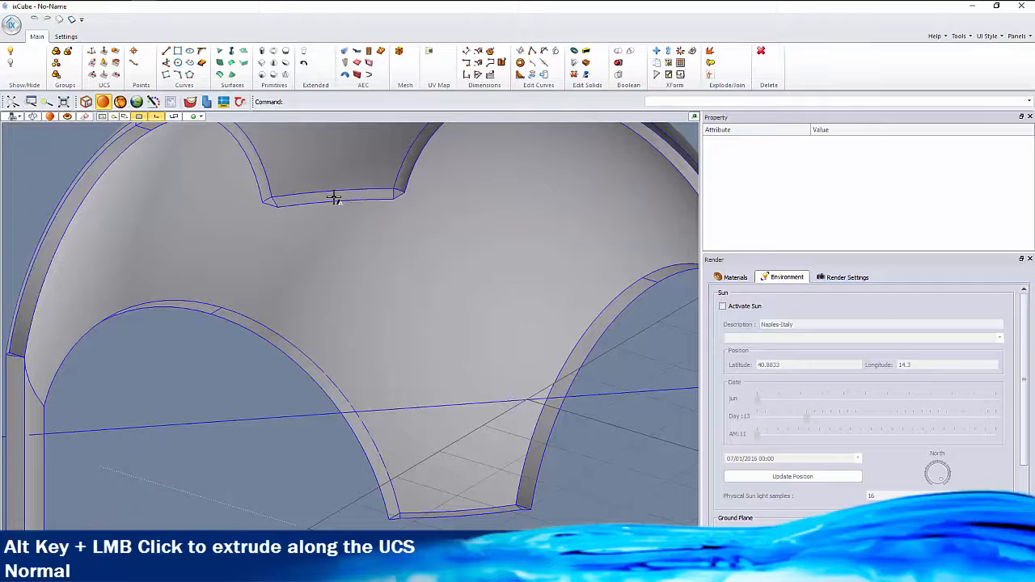
click(334, 197)
alt+click(331, 198)
scroll(331, 197, down, 3)
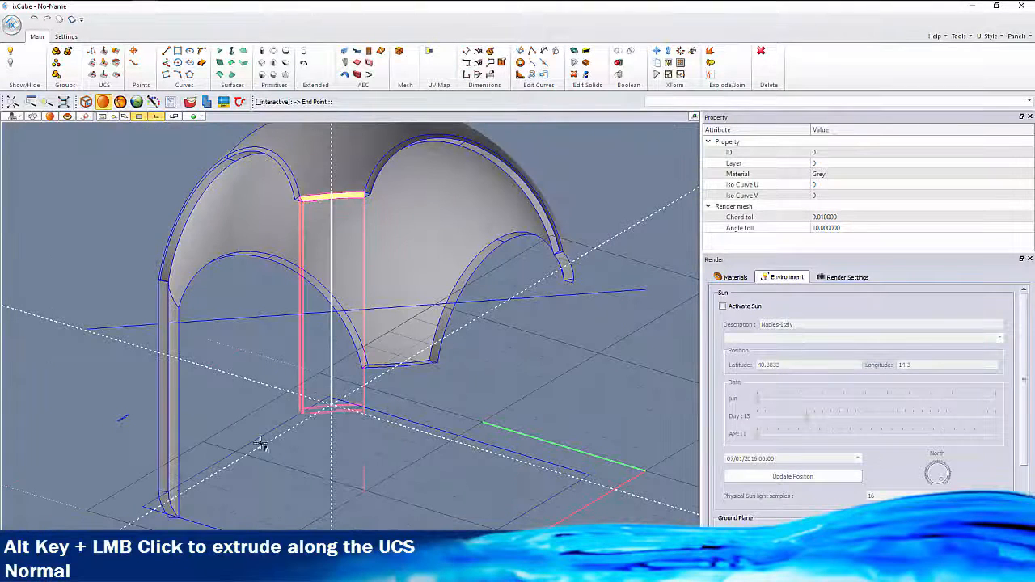
click(167, 498)
key(Escape)
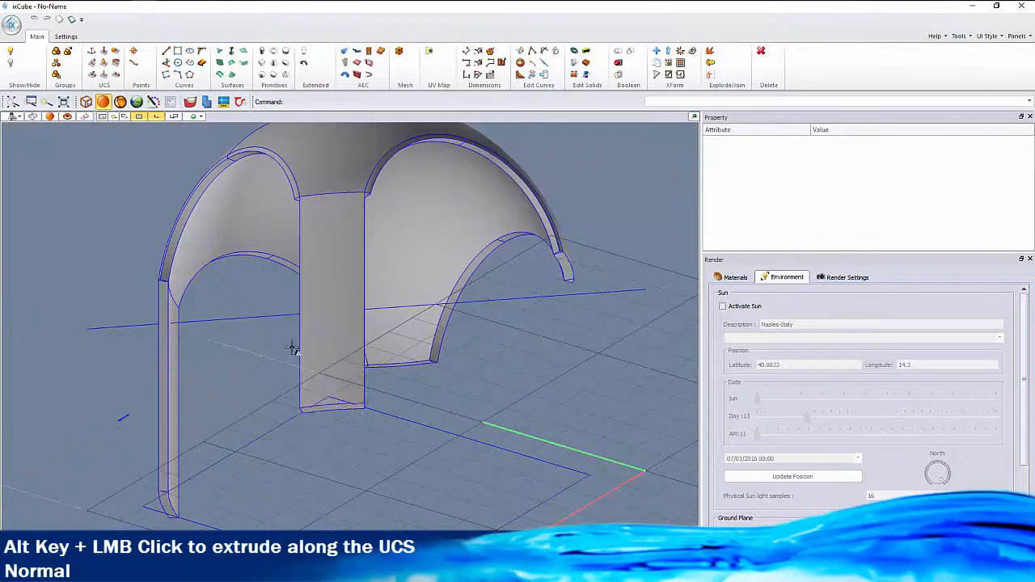
Extrude the bottom face of the third dome corner along the UCS normal down to the base level of the existing pillars
middle_drag(343, 332, 115, 312)
scroll(228, 241, up, 3)
scroll(227, 239, up, 1)
click(205, 227)
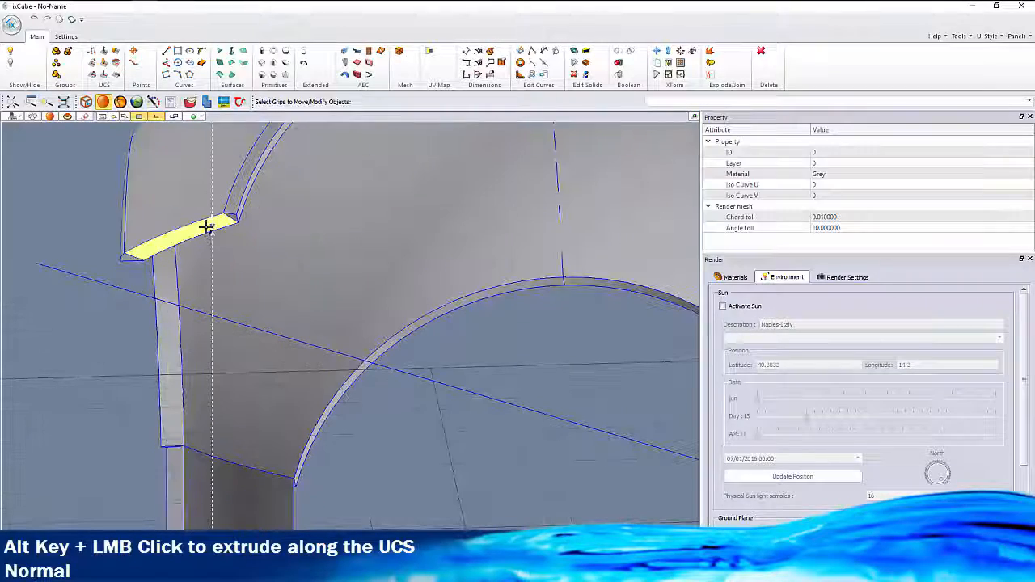
alt+click(213, 228)
scroll(215, 227, down, 2)
scroll(243, 331, down, 3)
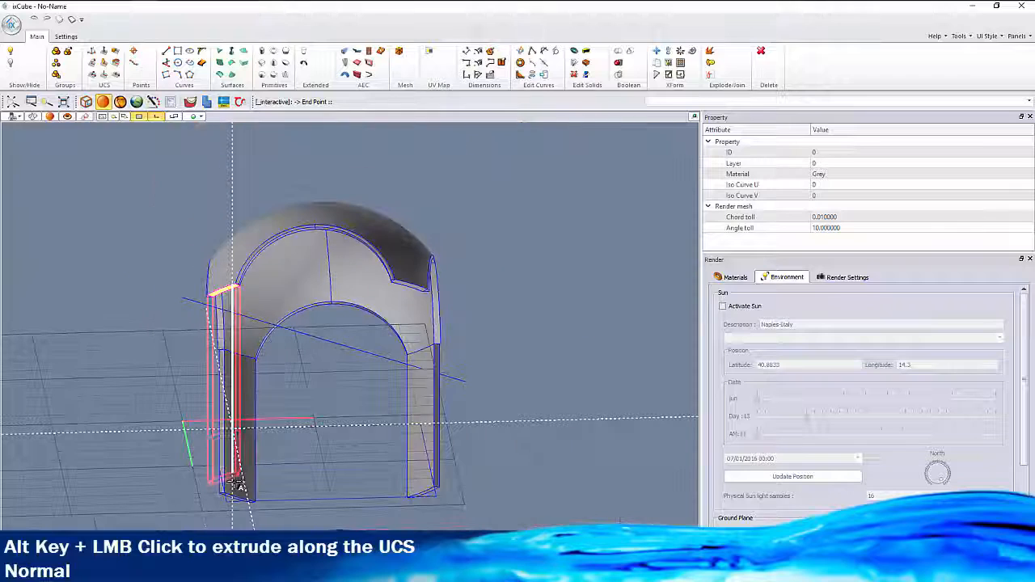
Extrude the bottom face of the last dome corner along the UCS normal, ending at the neighbouring pillar's base endpoint
middle_drag(459, 356, 393, 289)
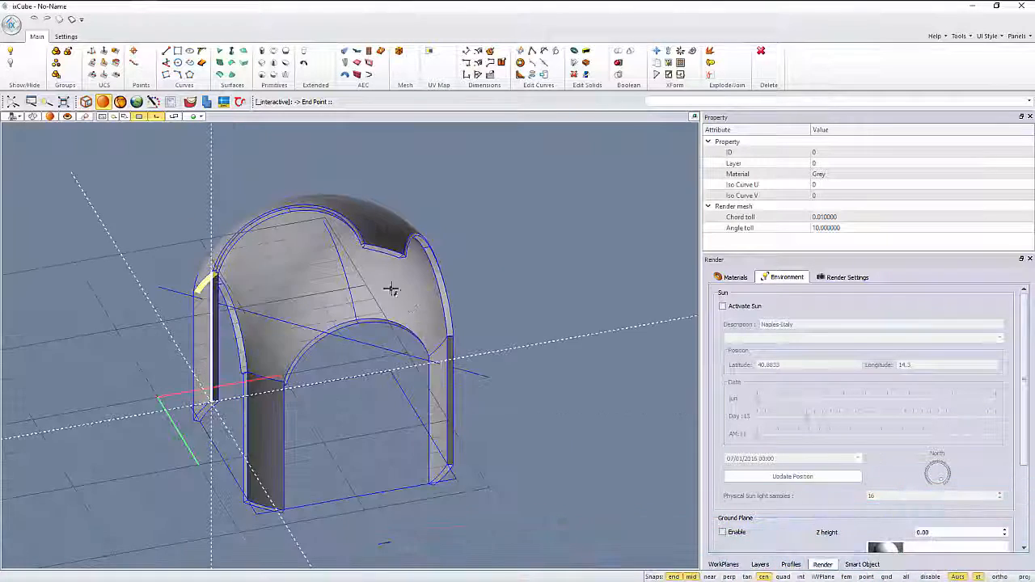
scroll(393, 253, up, 4)
click(396, 246)
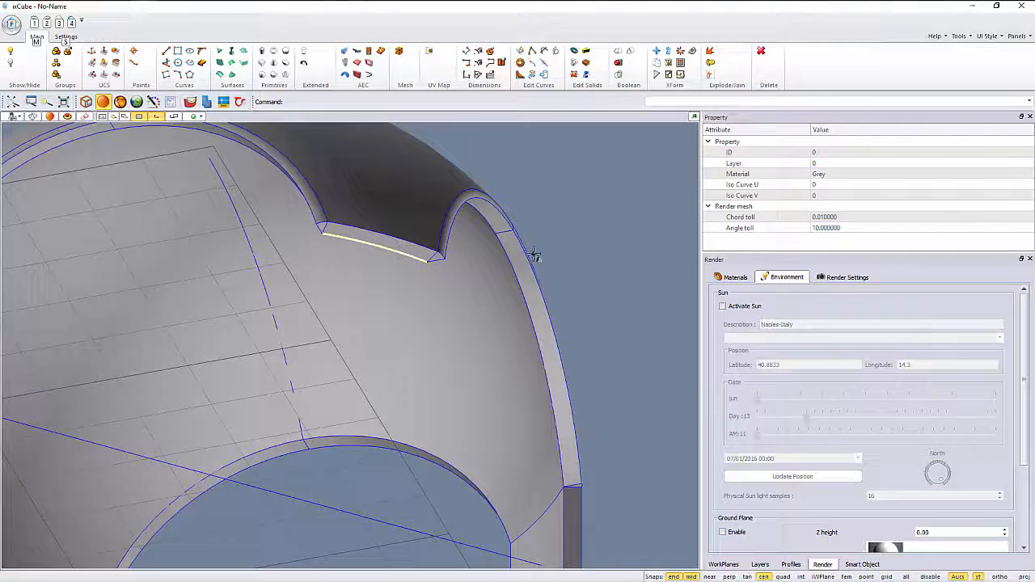
scroll(424, 243, up, 3)
click(388, 256)
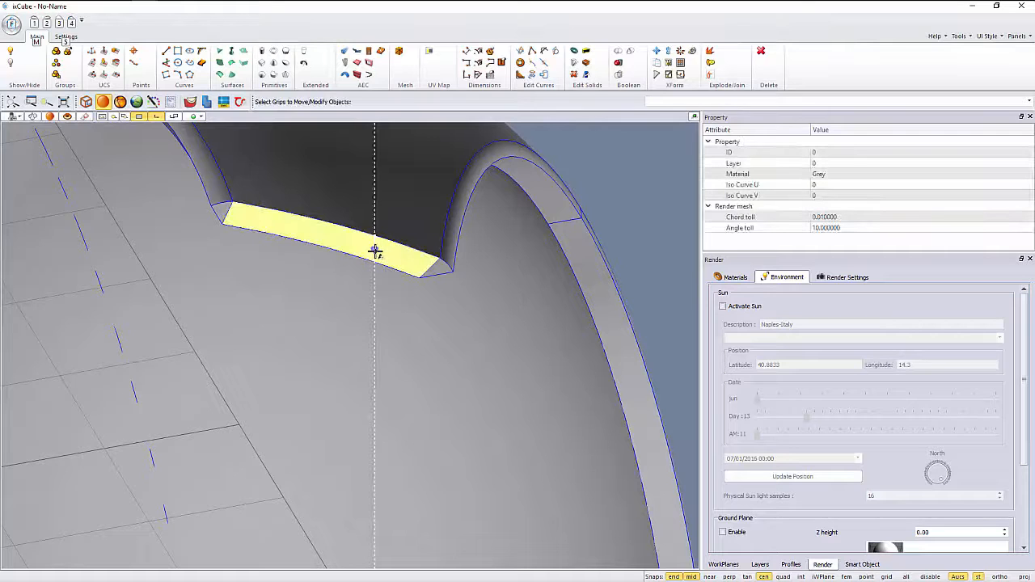
scroll(374, 248, down, 6)
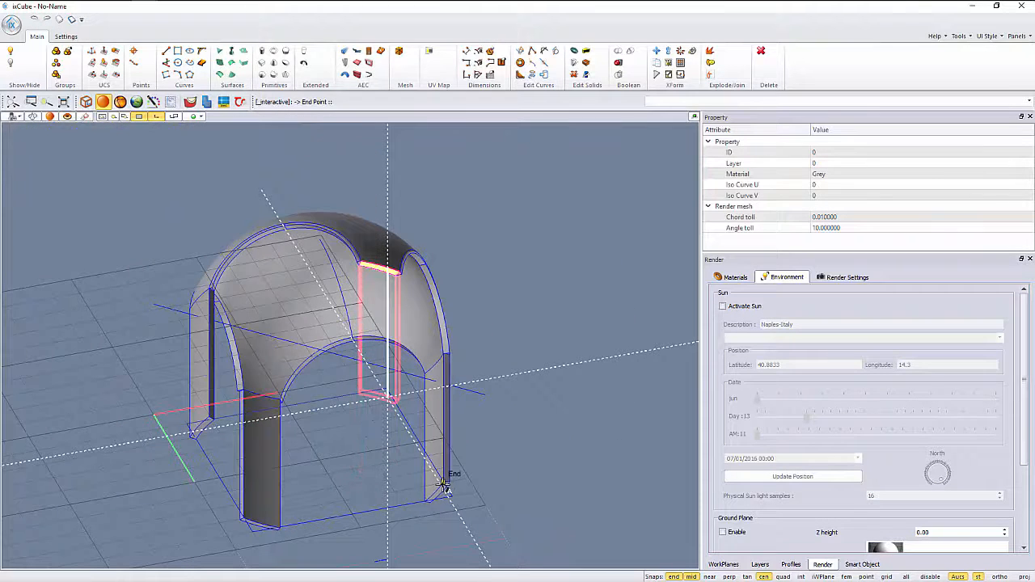
click(518, 447)
scroll(344, 360, down, 3)
middle_drag(340, 364, 515, 439)
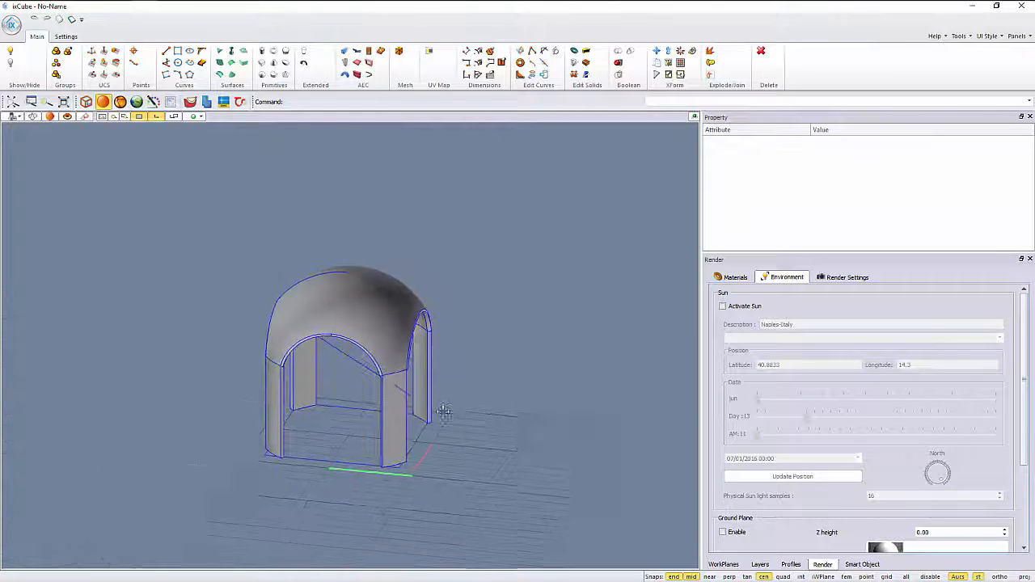
middle_drag(444, 414, 480, 370)
scroll(353, 379, up, 3)
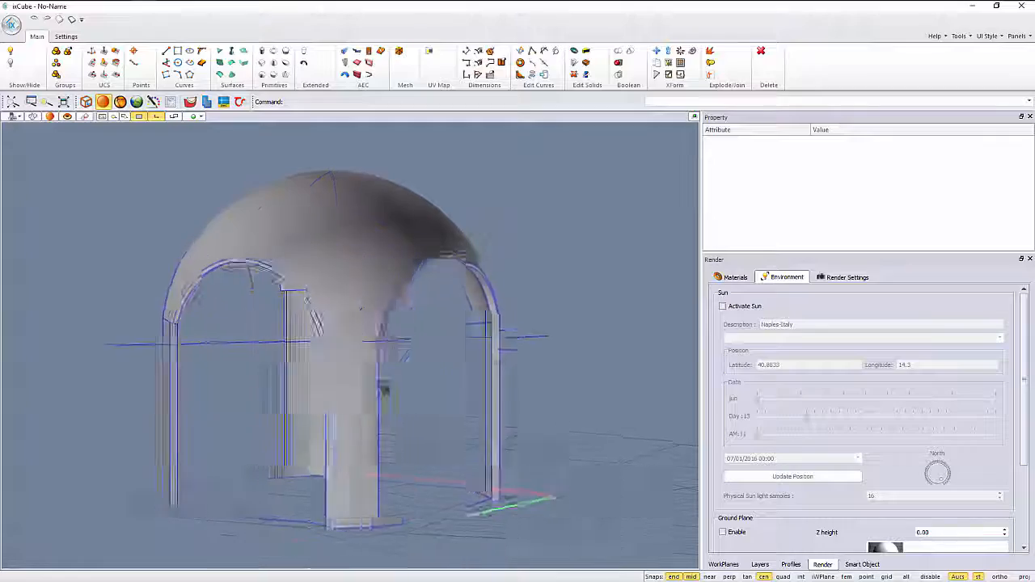